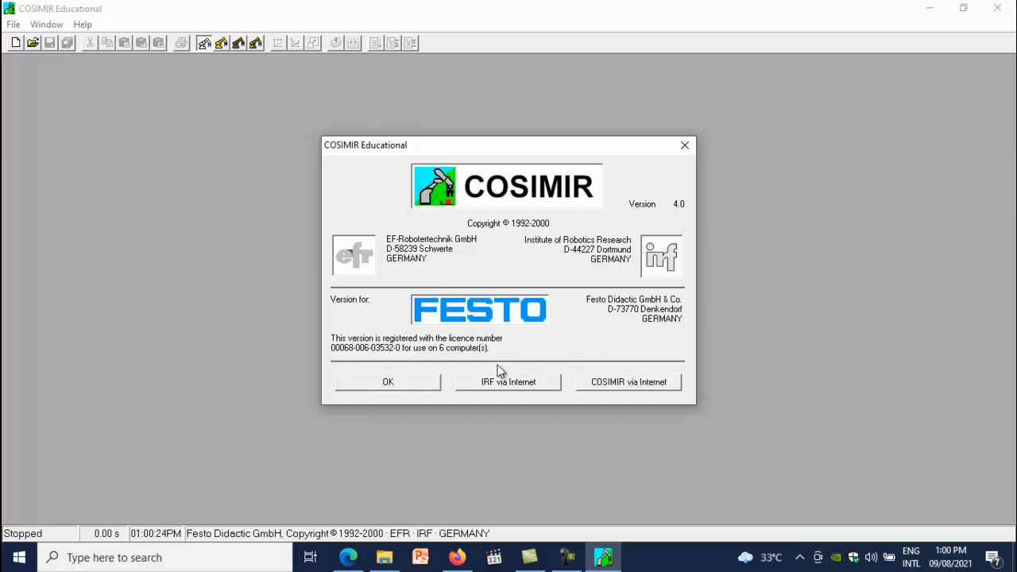
- Dismiss the start-up information dialog and close the help window listing the example models
click(411, 387)
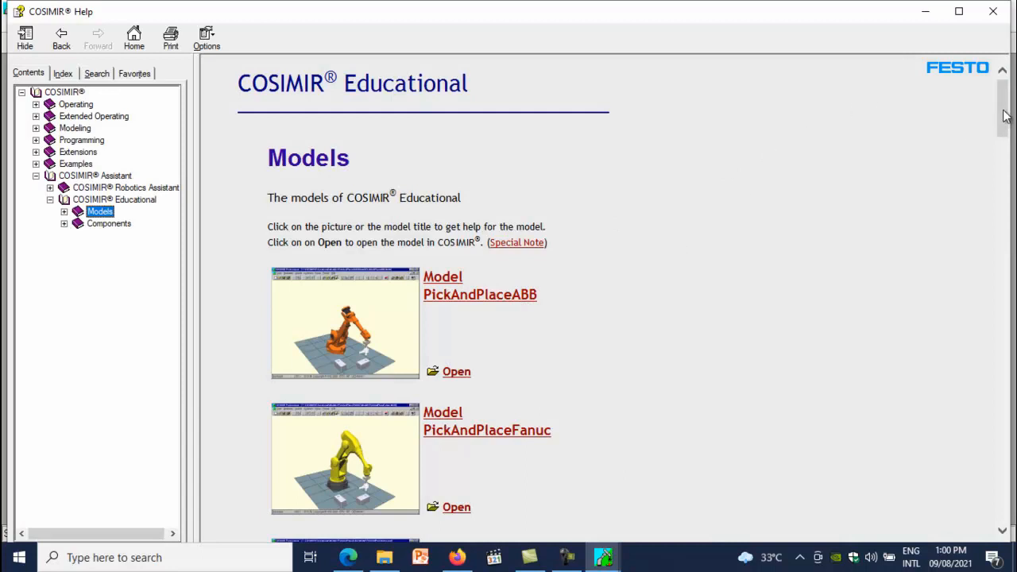
mouse_move(1003, 111)
mouse_down()
mouse_move(1007, 119)
mouse_move(1003, 109)
mouse_up()
drag(1001, 119, 968, 40)
click(994, 11)
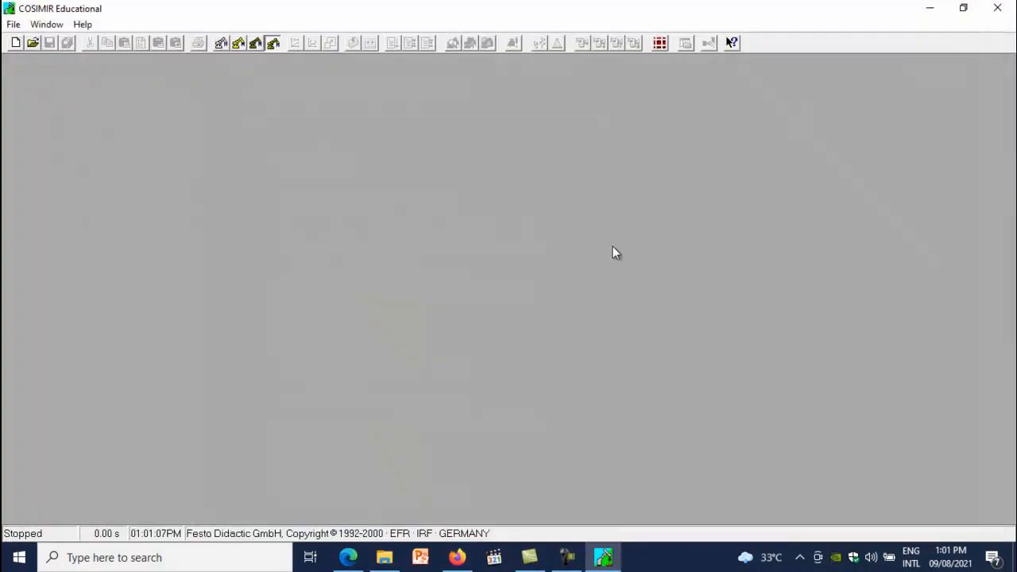
- Start a new project with the Project Wizard, name it "Latihan pick and place" and continue to the robot parameters
click(14, 23)
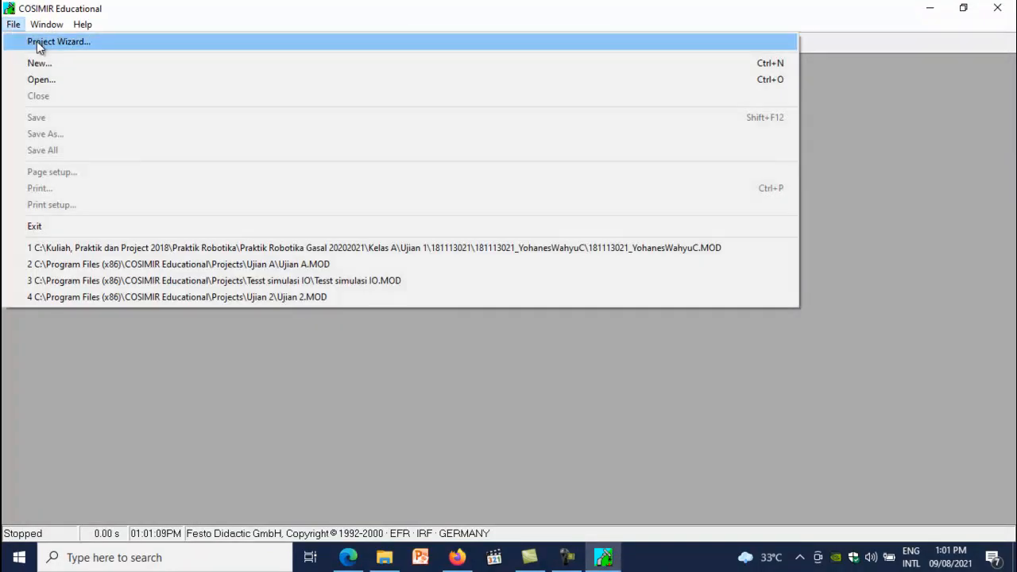
click(36, 42)
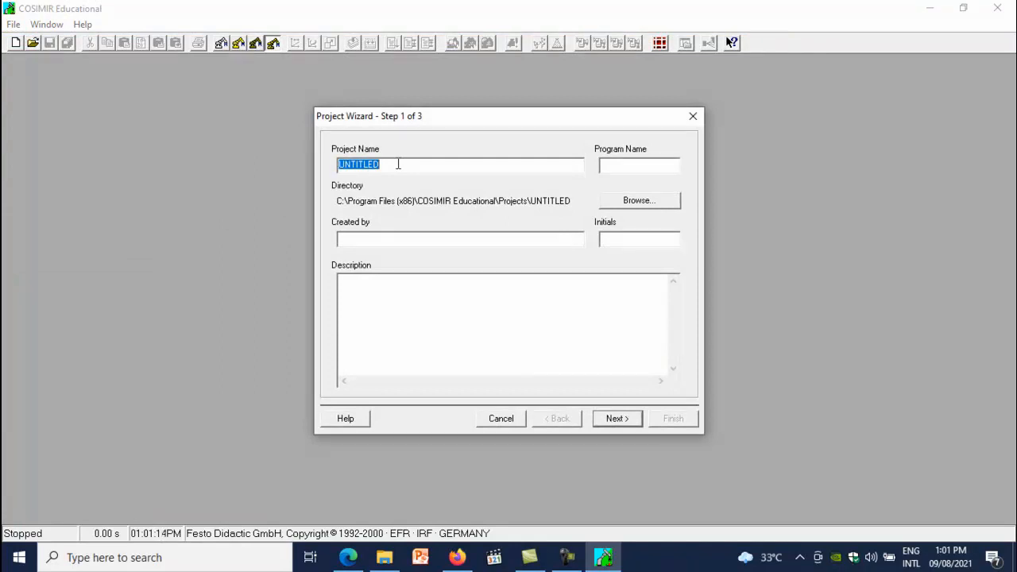
text(Lat)
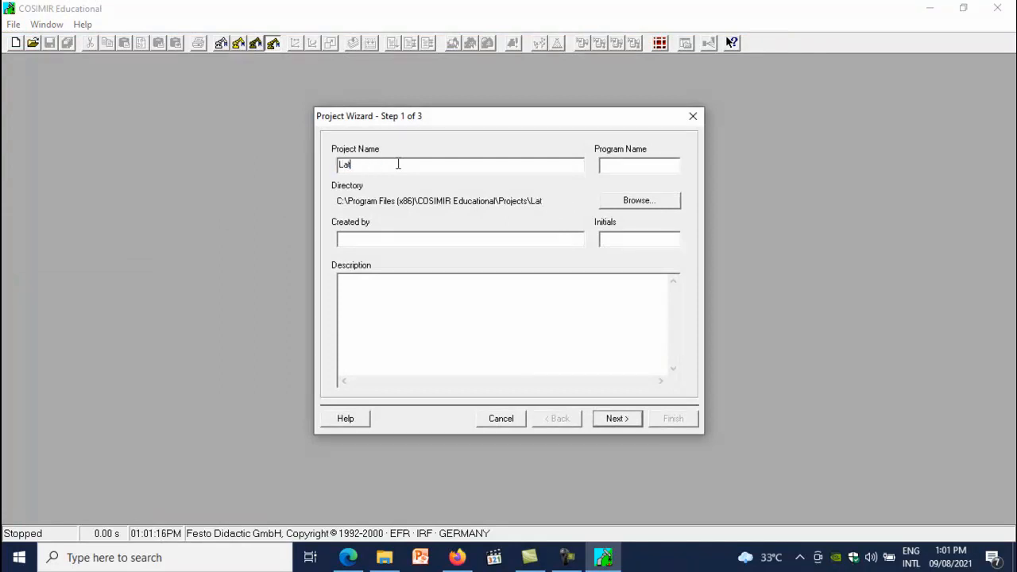
text(ihan pick and place)
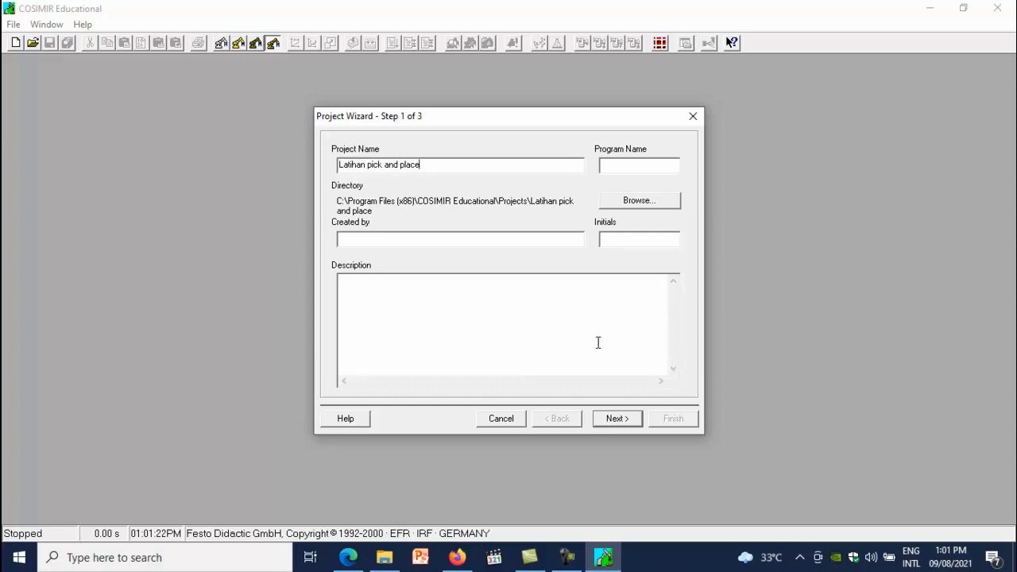
click(613, 425)
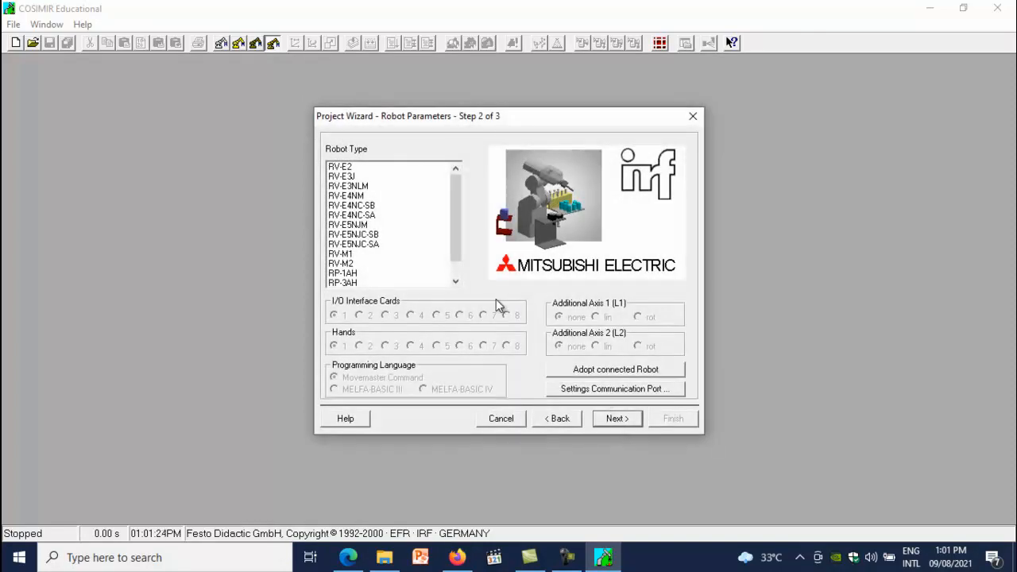
- Choose the RV-M1 robot type, finish creating the project and dismiss the information dialog
drag(453, 215, 452, 189)
click(342, 254)
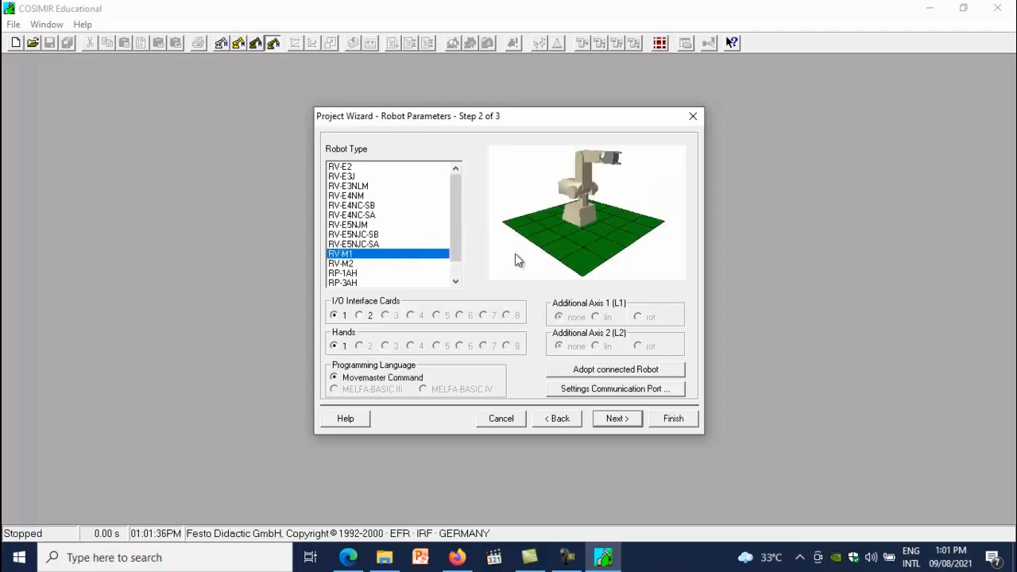
click(673, 419)
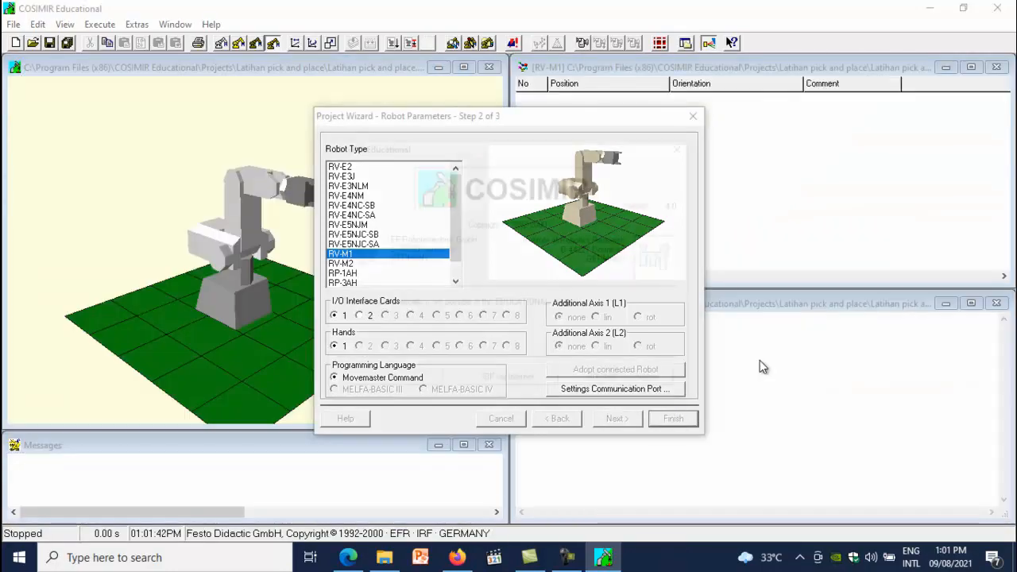
click(388, 380)
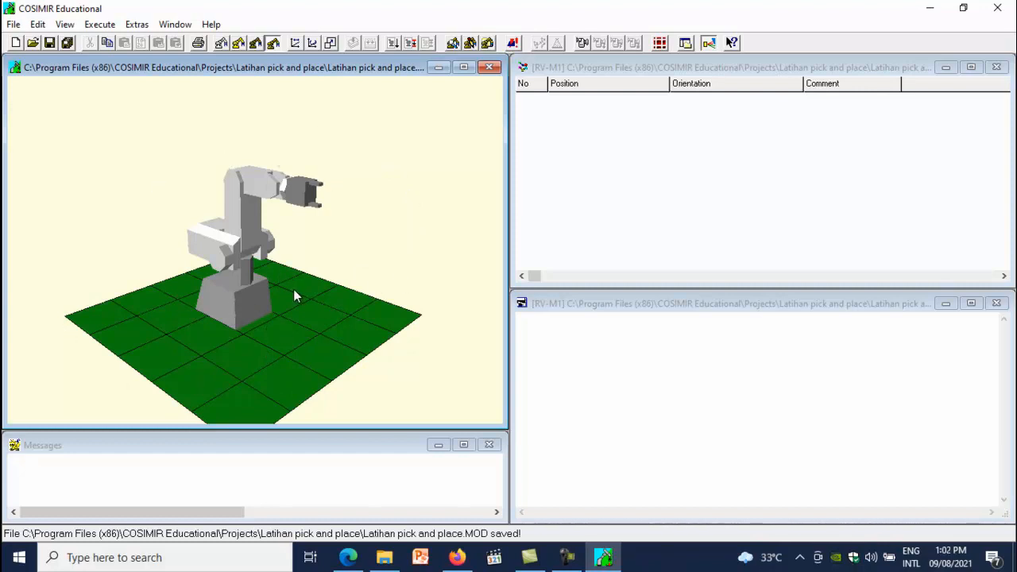
- Look over the new project's position list, program and messages windows
click(630, 214)
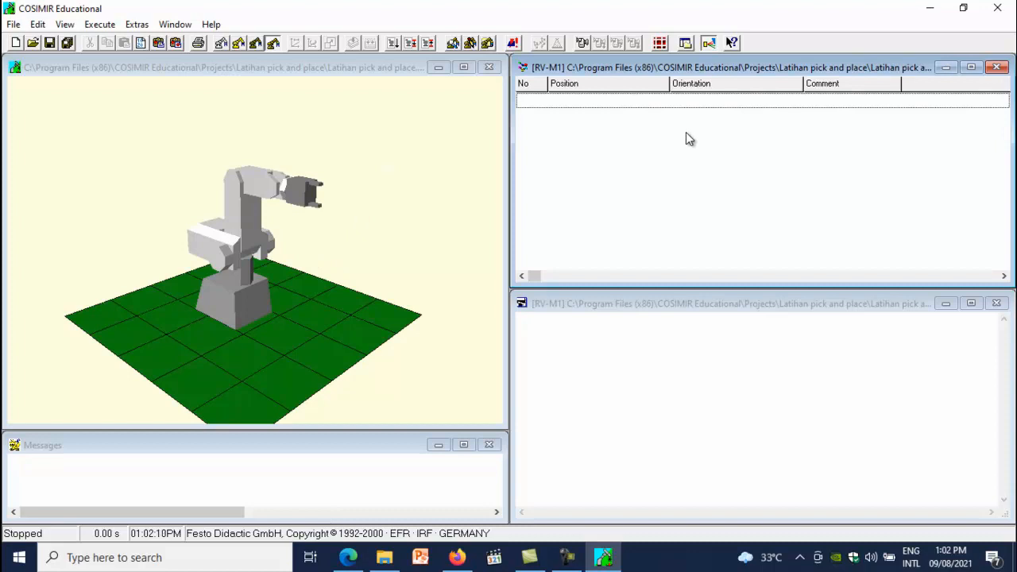
click(647, 379)
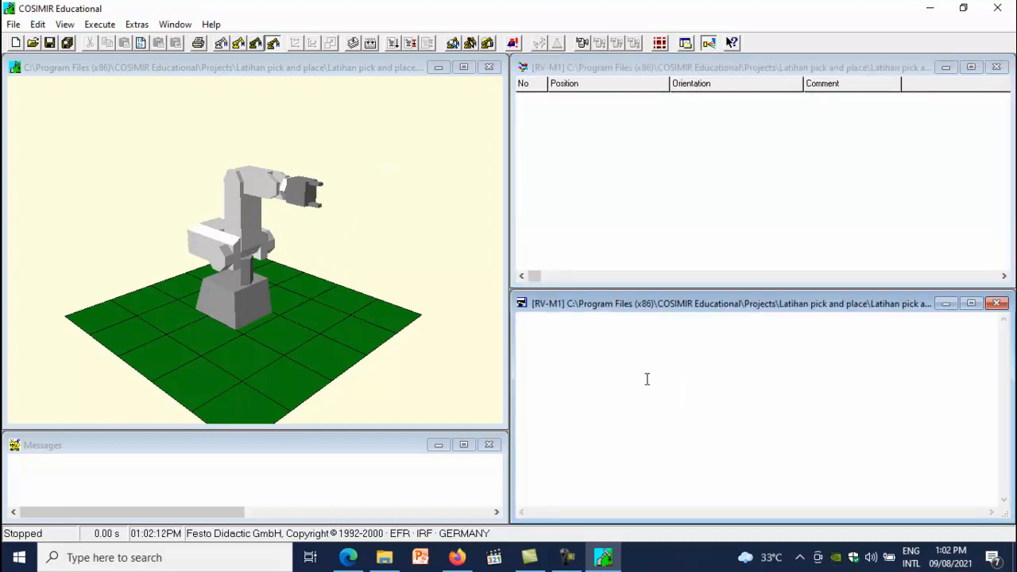
click(262, 480)
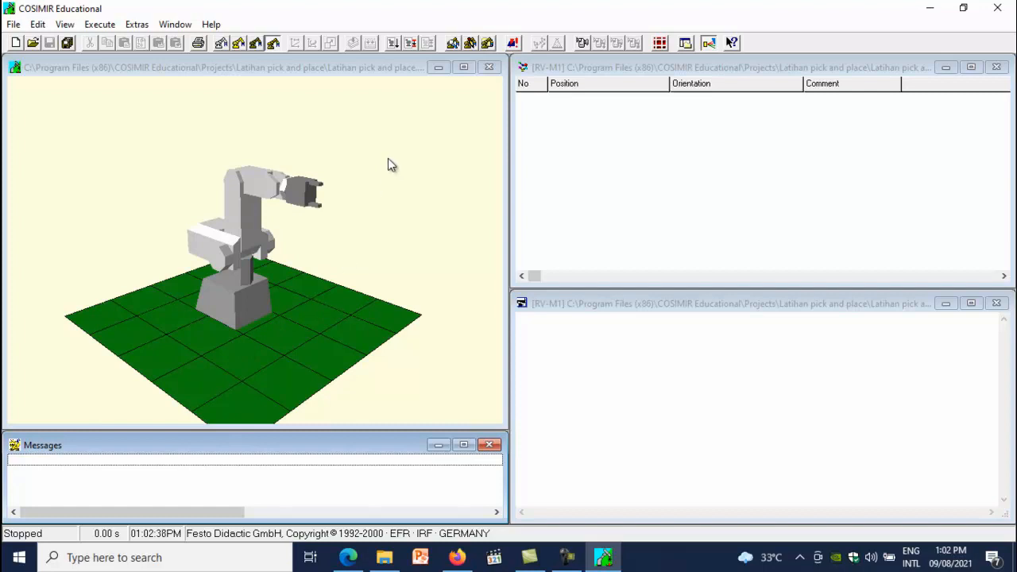
click(109, 26)
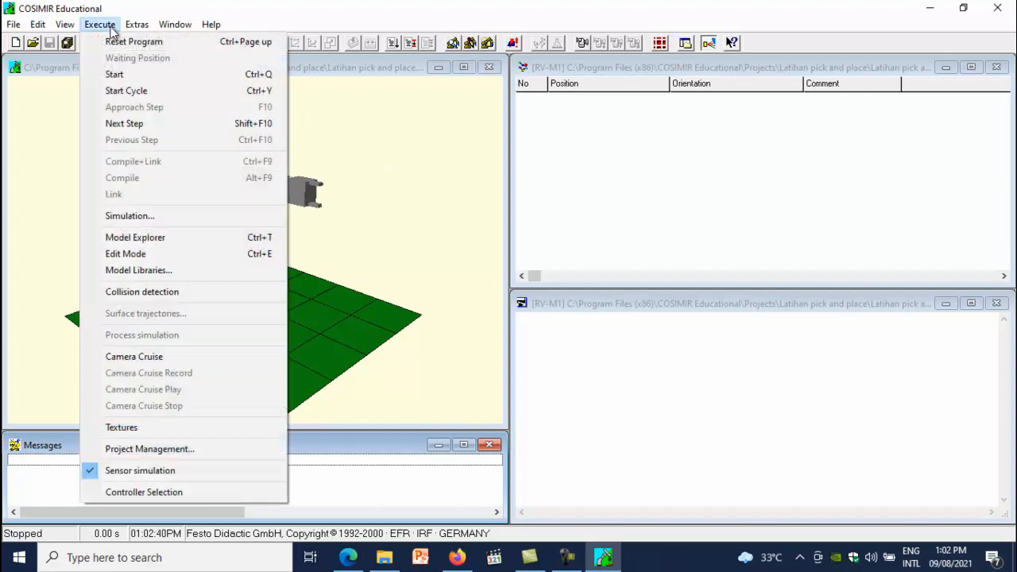
click(157, 238)
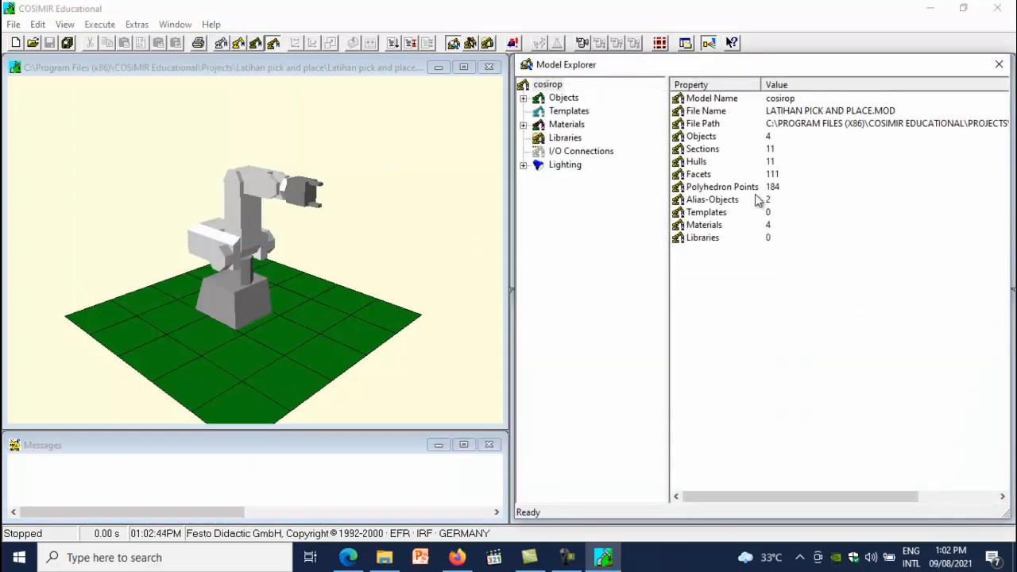
click(999, 64)
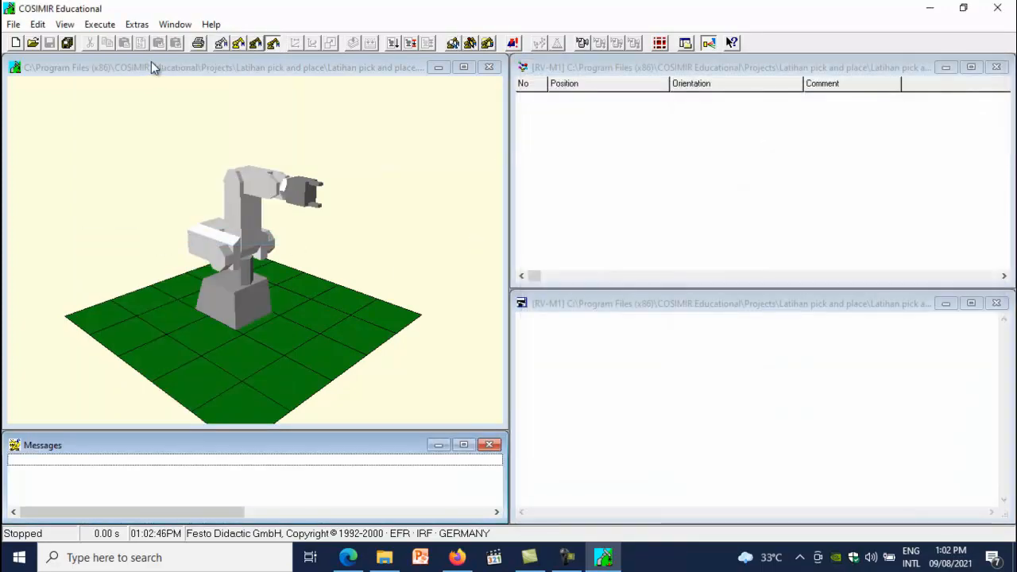
- Add two boxes to the model from the Miscellaneous Primitives in the Model Libraries
click(100, 24)
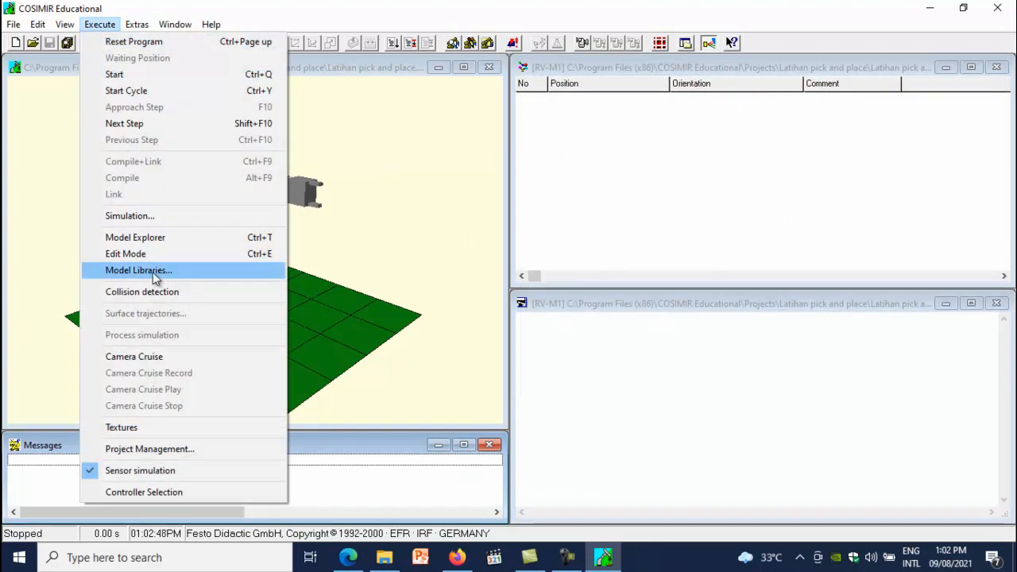
click(152, 272)
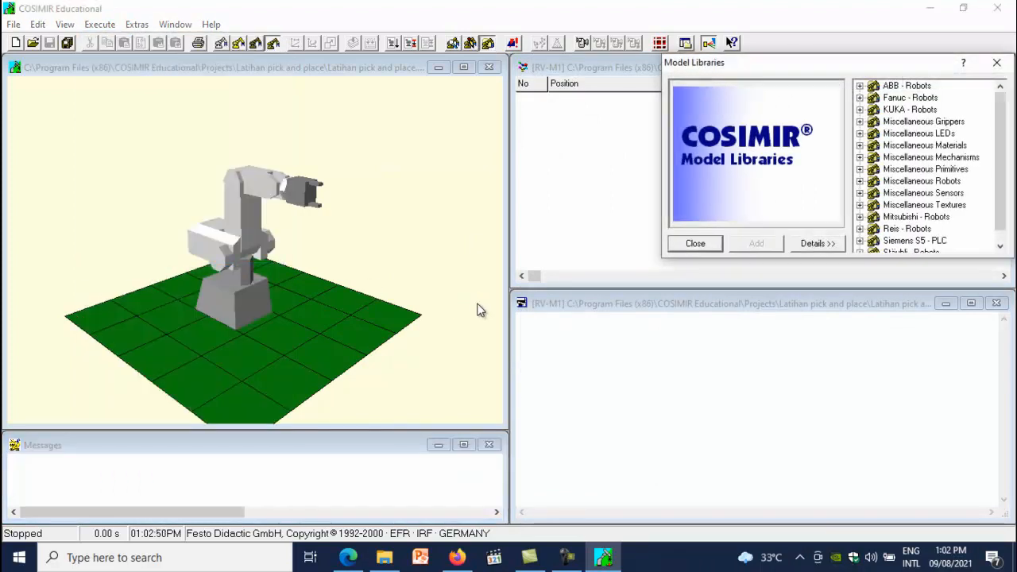
drag(1003, 166, 1006, 180)
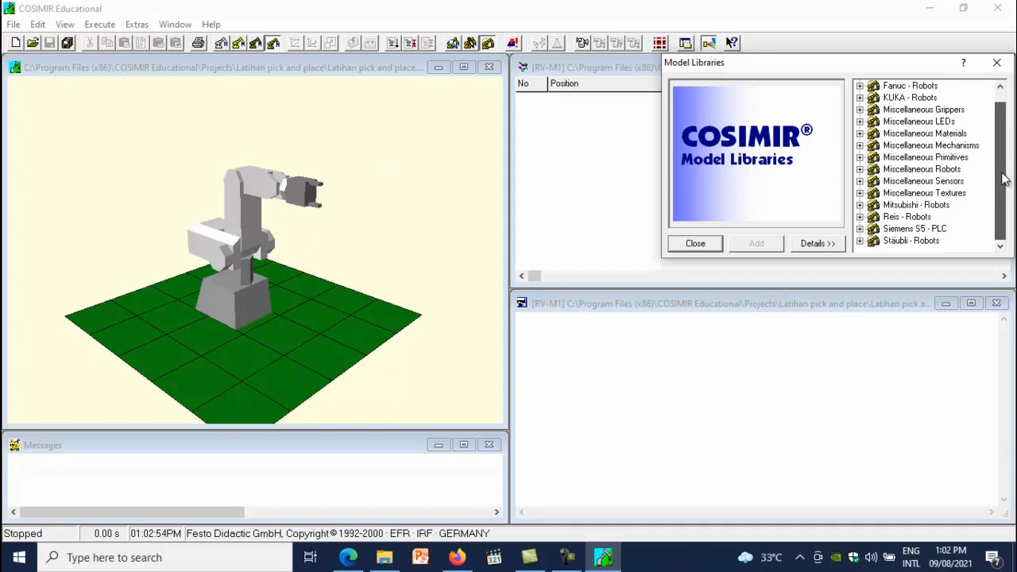
click(860, 158)
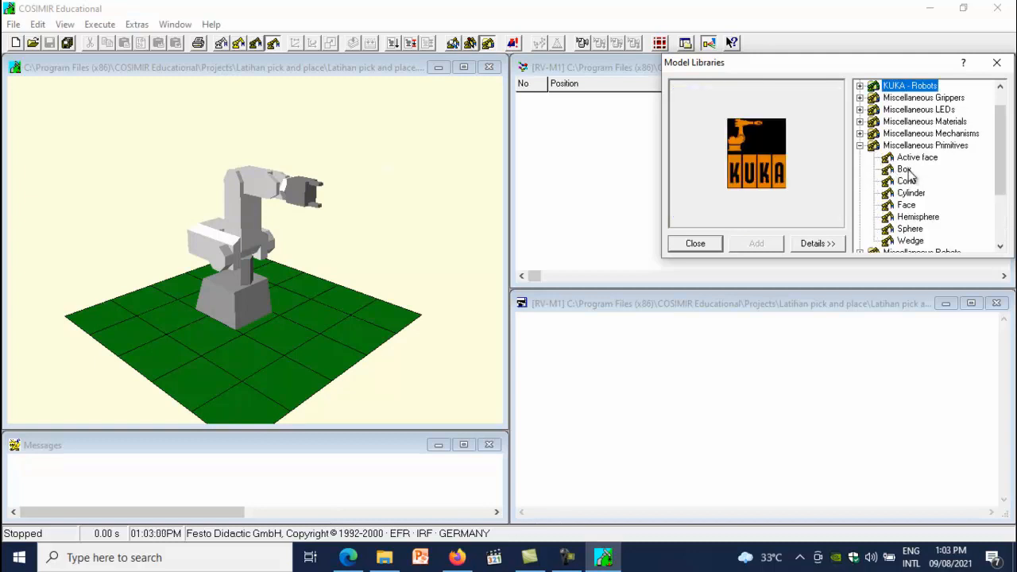
click(906, 170)
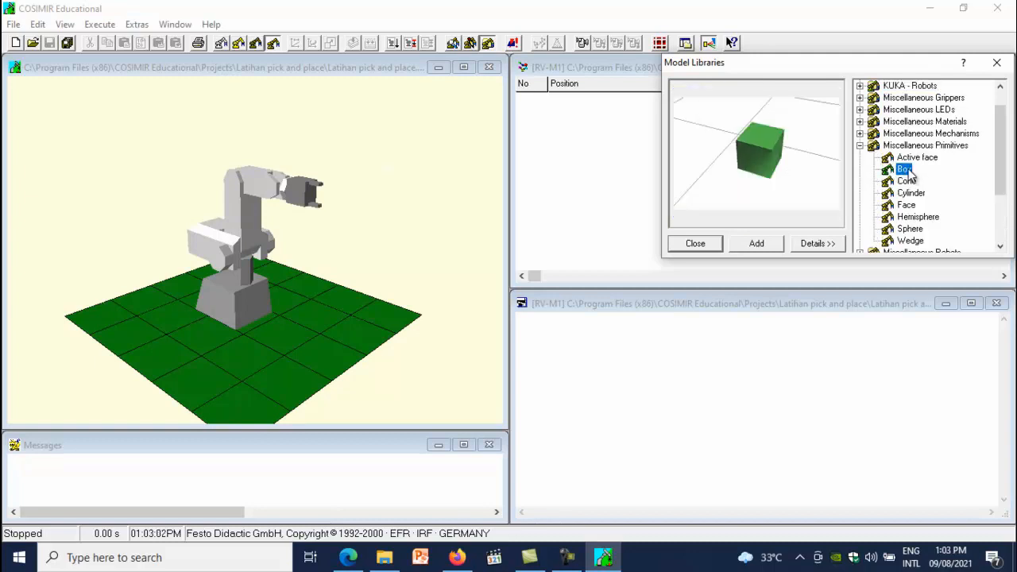
click(767, 246)
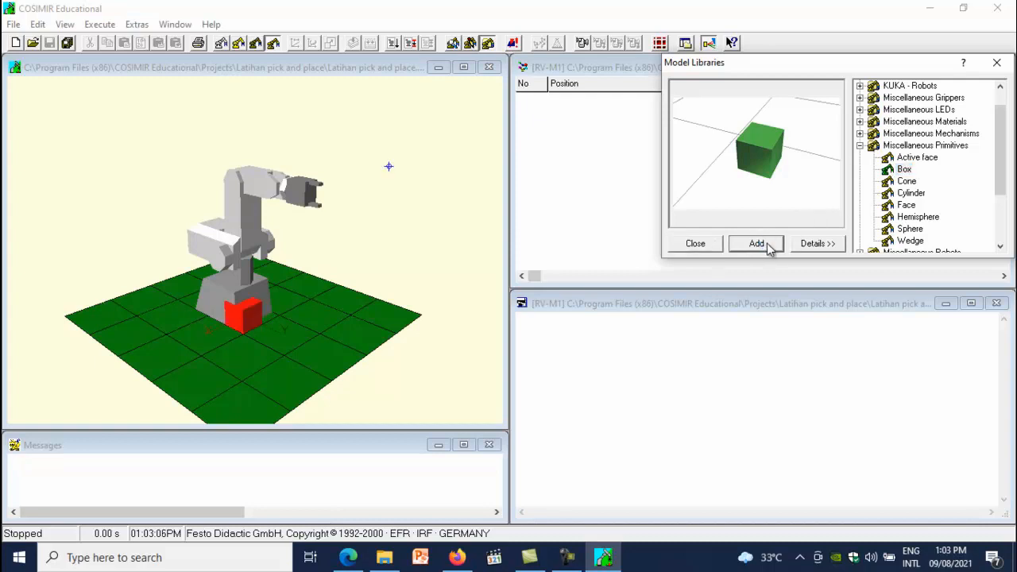
click(767, 244)
- Add a cylinder primitive to the model and close the Model Libraries
click(912, 194)
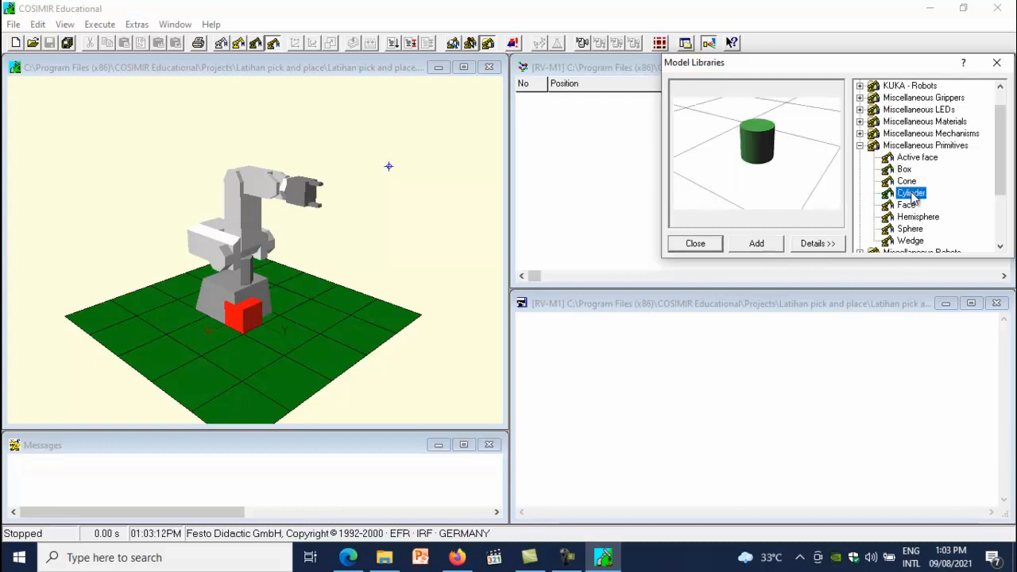
click(768, 245)
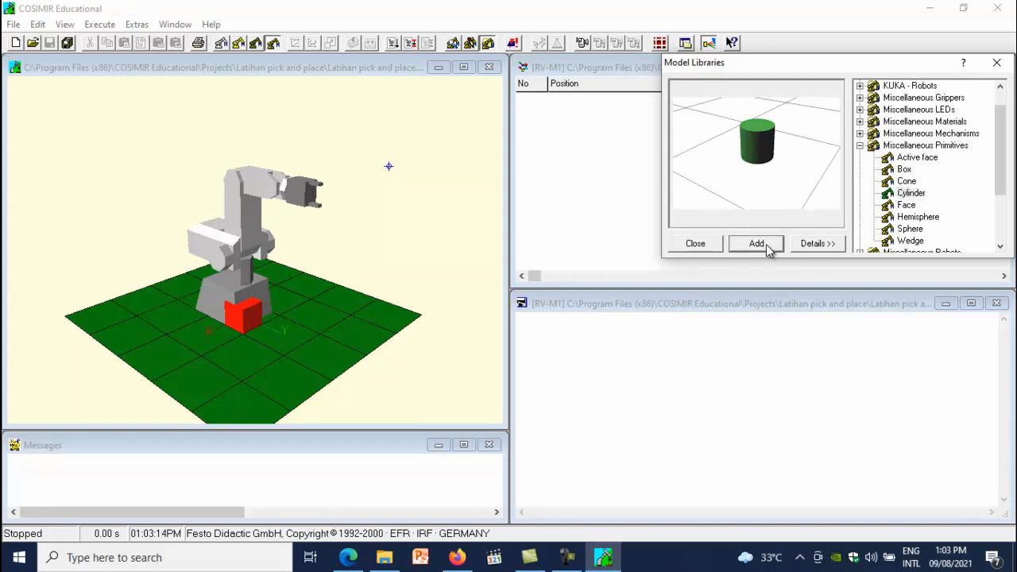
click(701, 248)
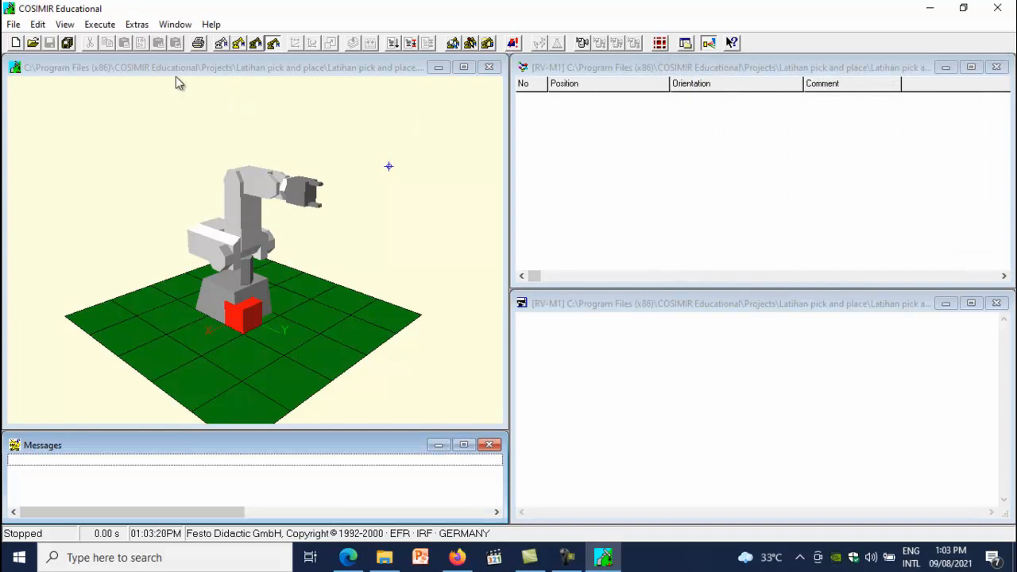
- Open the Model Explorer and expand the Objects branch of the model tree
click(99, 24)
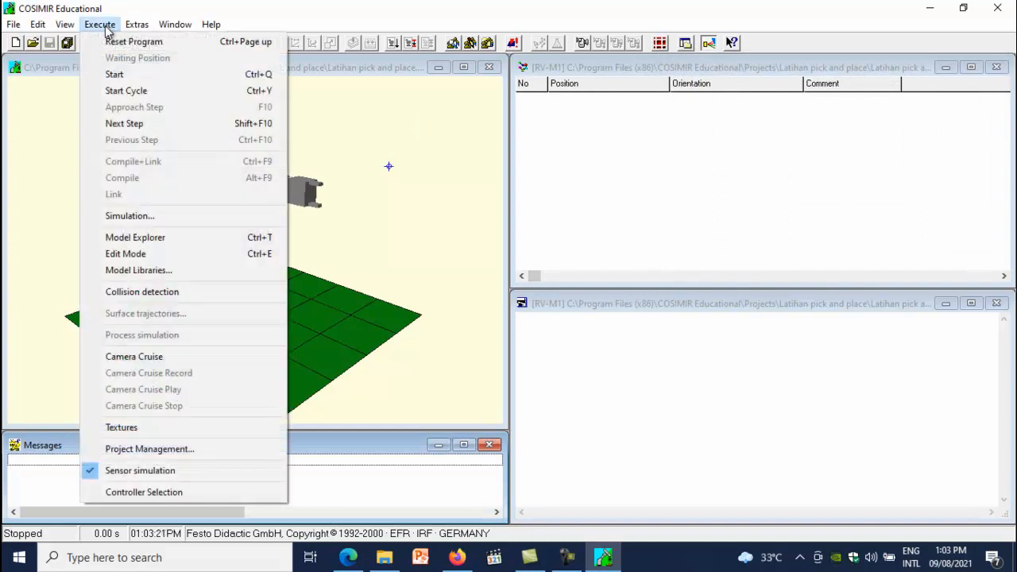
click(134, 236)
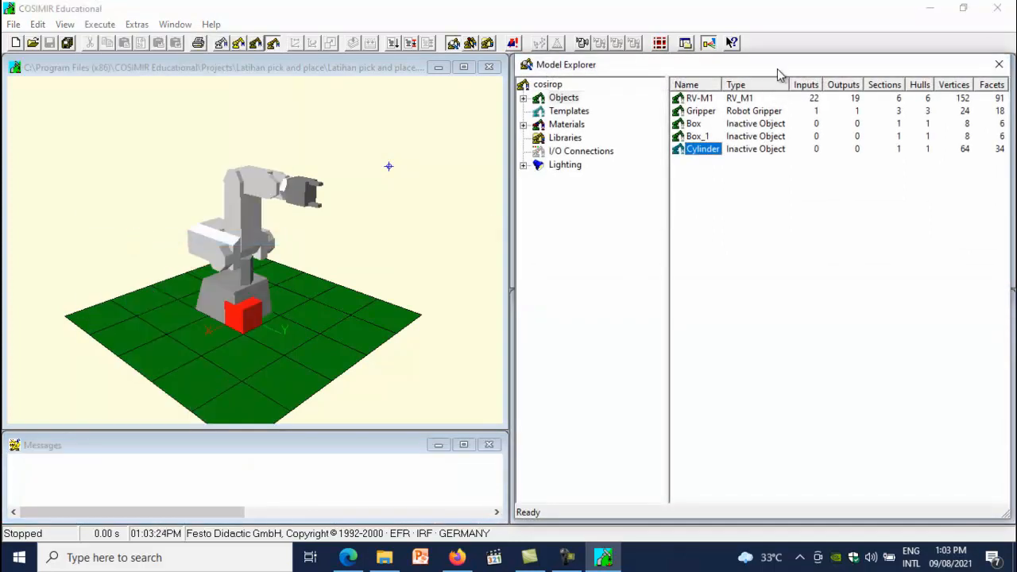
mouse_move(779, 74)
mouse_down()
mouse_move(792, 84)
mouse_move(775, 76)
mouse_up()
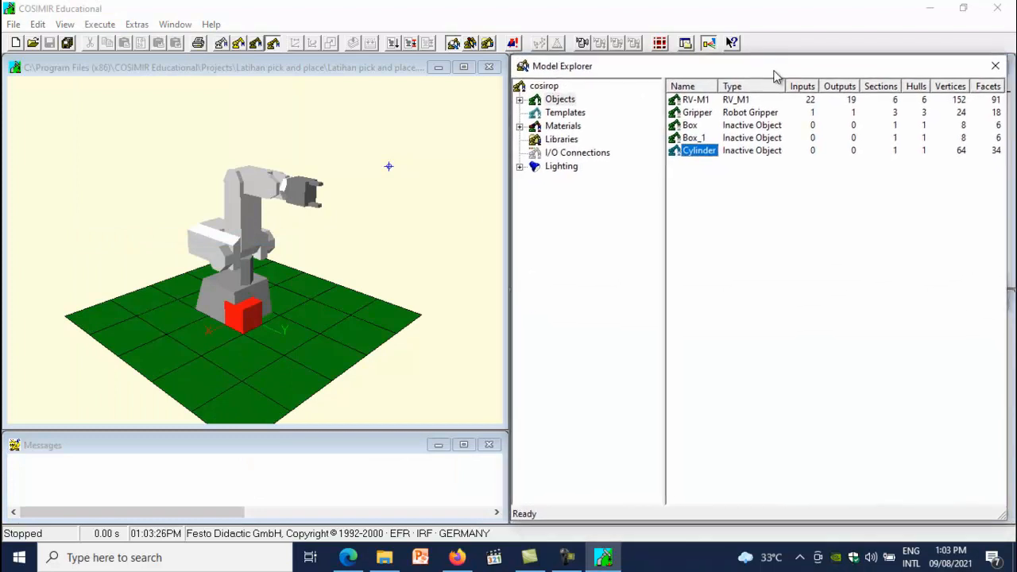
click(691, 126)
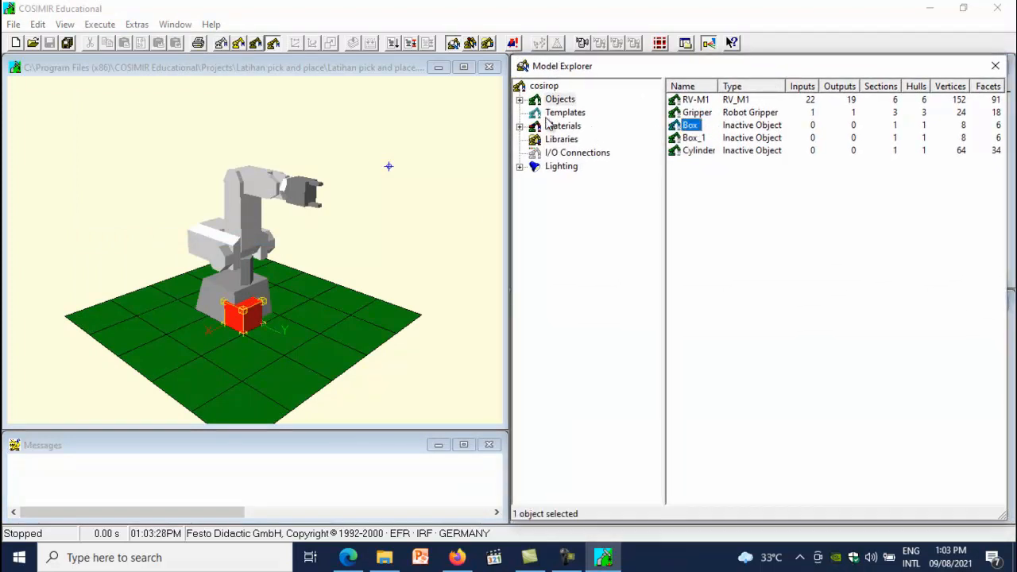
click(520, 101)
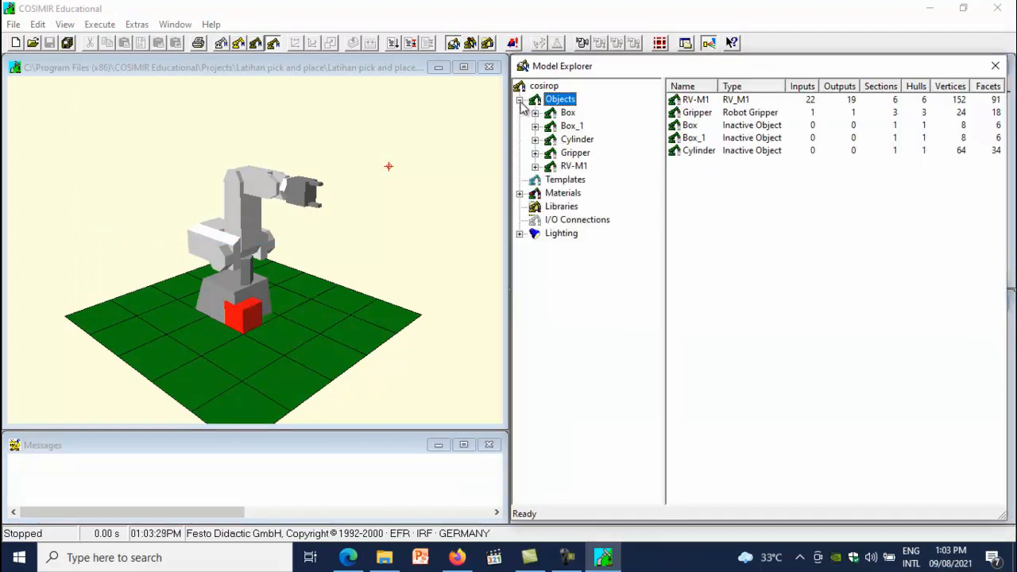
- Rename the first box object, Box, as Tumpuan_1
click(569, 114)
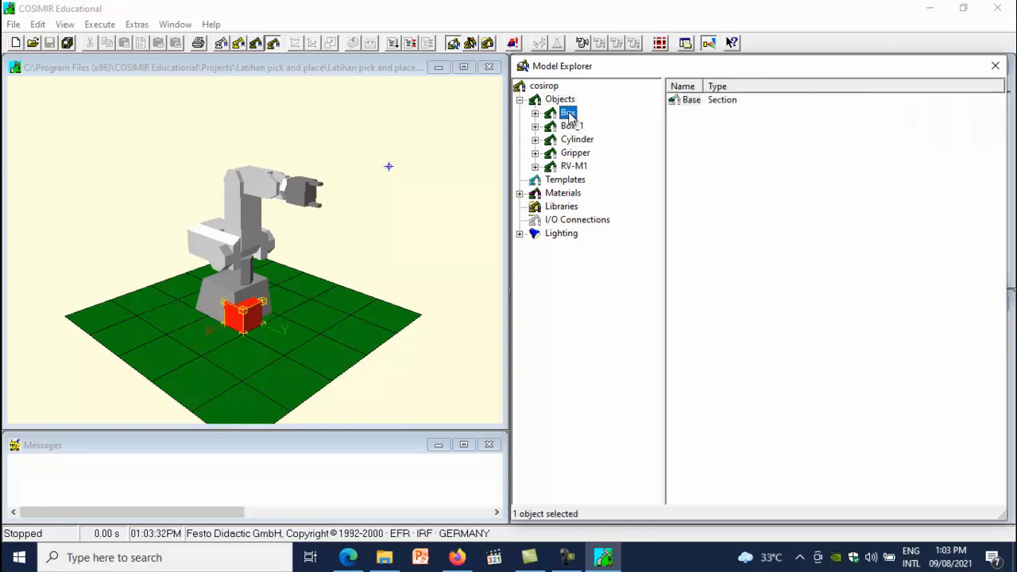
right_click(569, 114)
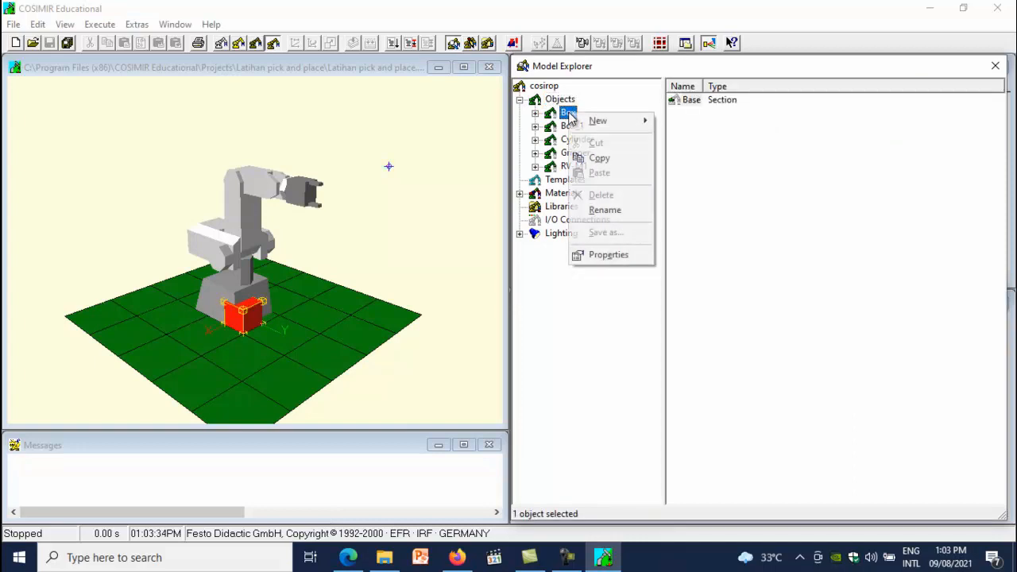
click(607, 210)
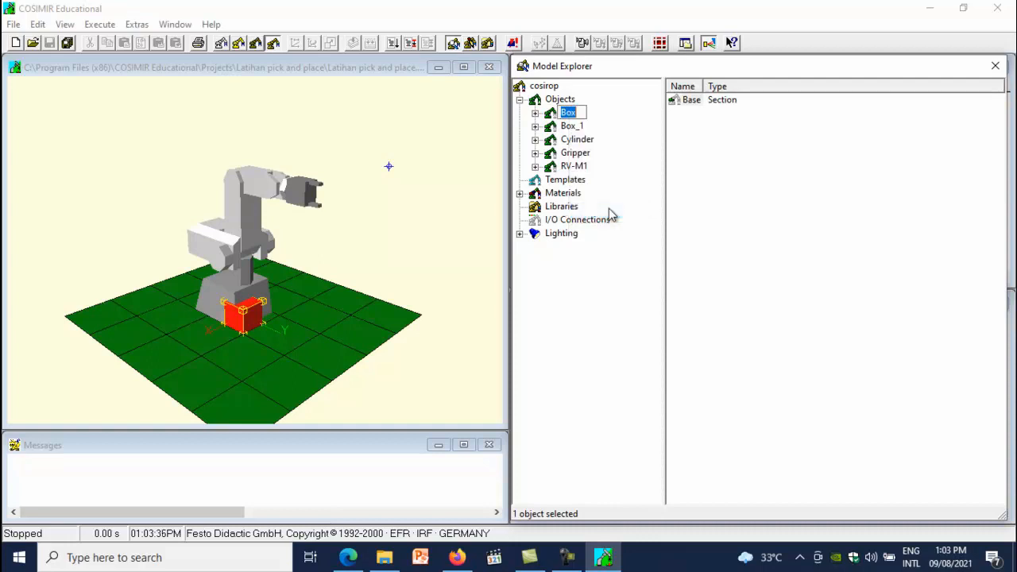
text(Tu)
text(uan 1)
key(BackSpace)
key(BackSpace)
text(_1)
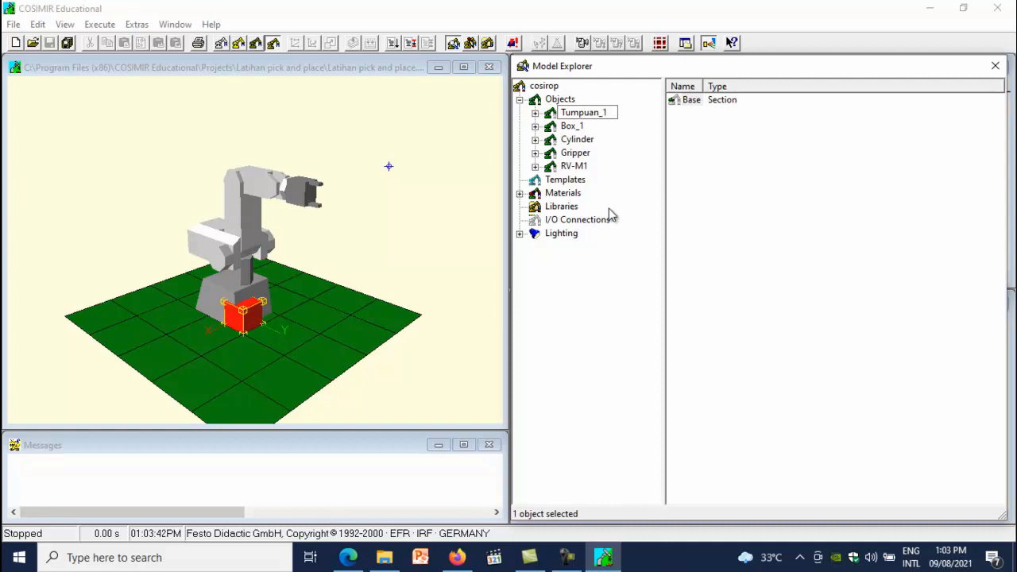
key(Return)
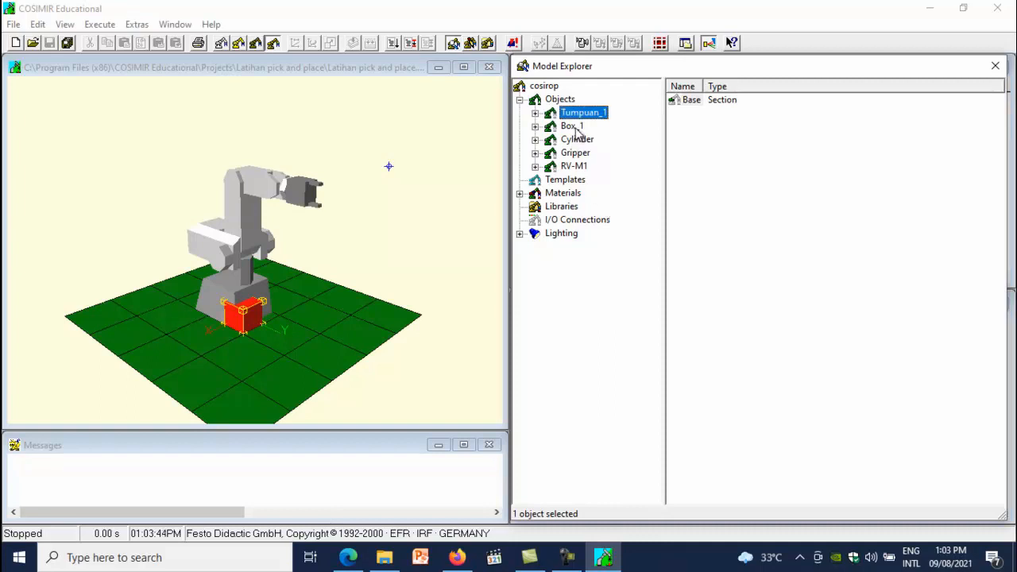
- Rename the second box object, Box_1, as Tumpuan_2
click(574, 127)
click(576, 128)
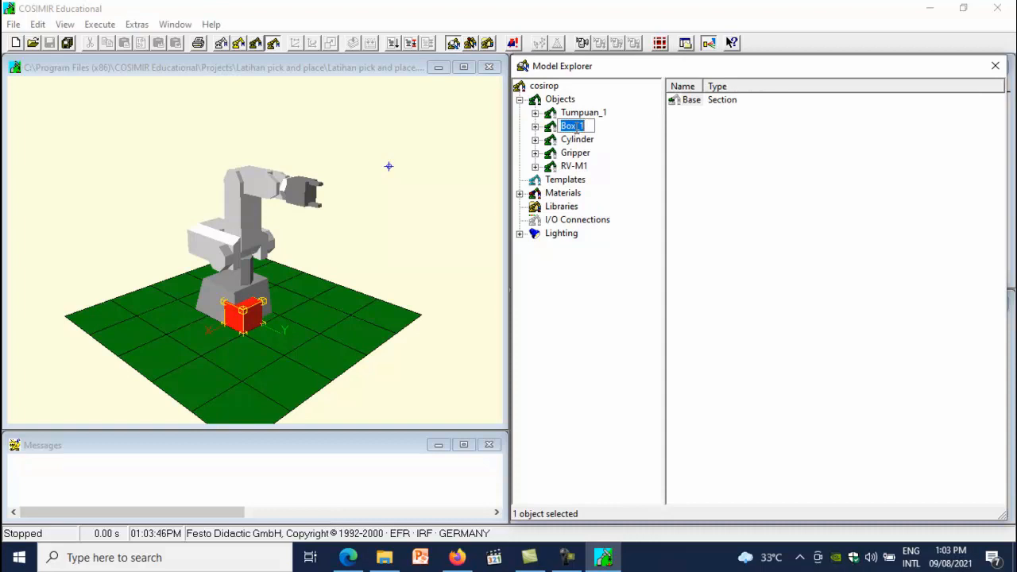
text(Tumpuan_2)
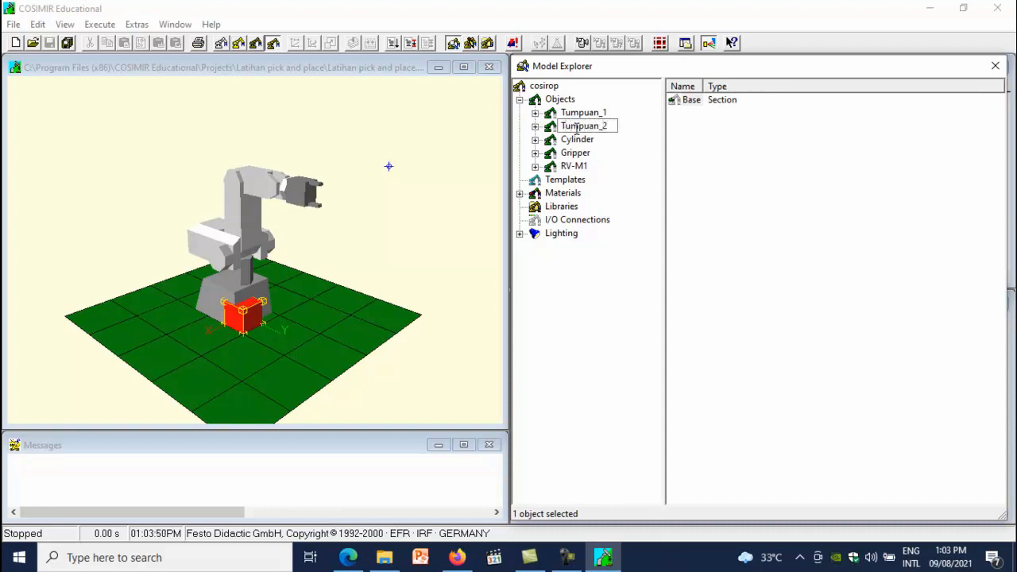
- Rename the Cylinder object as Benda
click(589, 141)
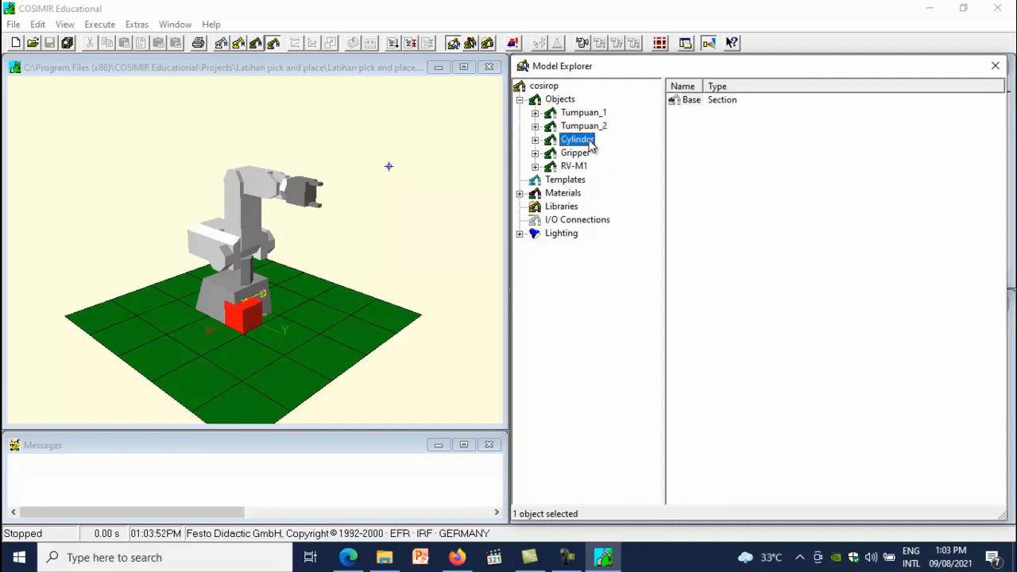
click(589, 141)
text(Benda)
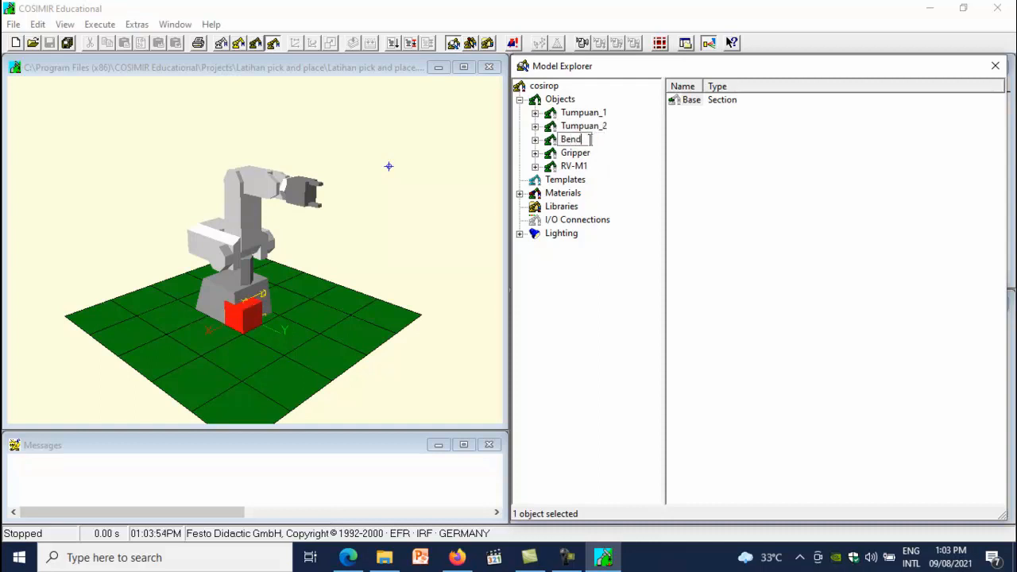
- Set the position of Tumpuan_1 to X 150 mm and Y 150 mm in its object properties, and close them
click(591, 116)
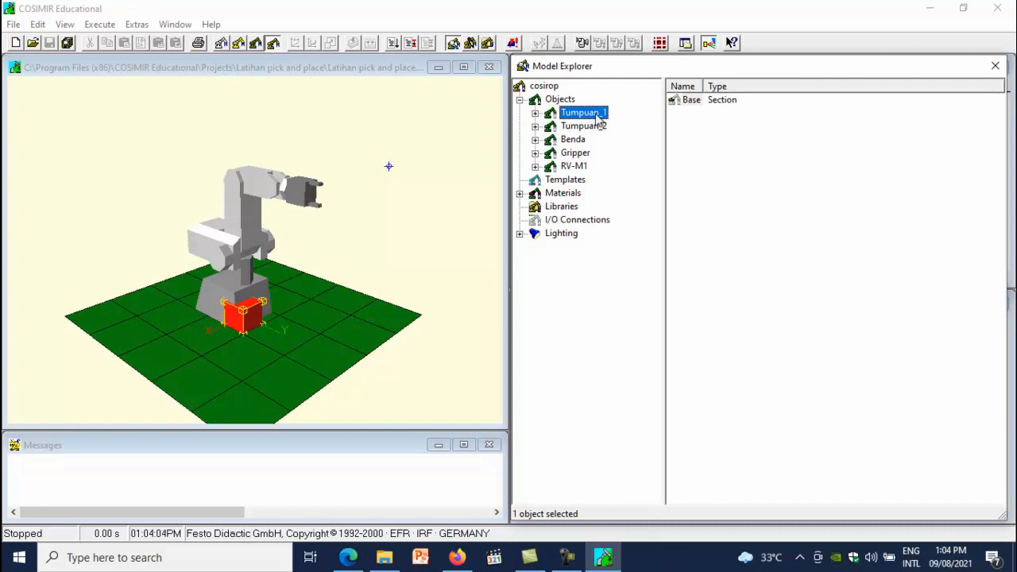
right_click(599, 119)
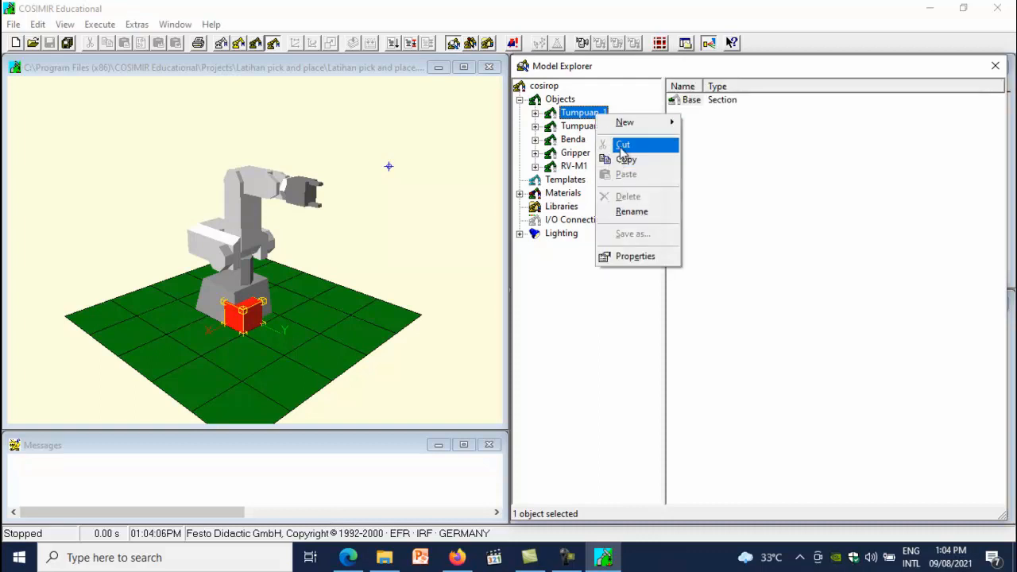
click(629, 256)
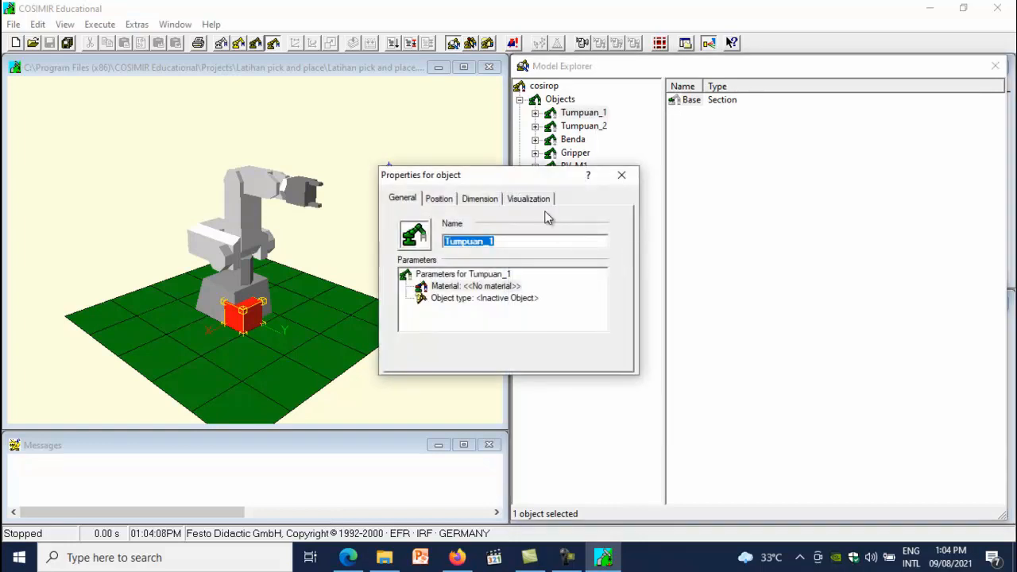
click(442, 199)
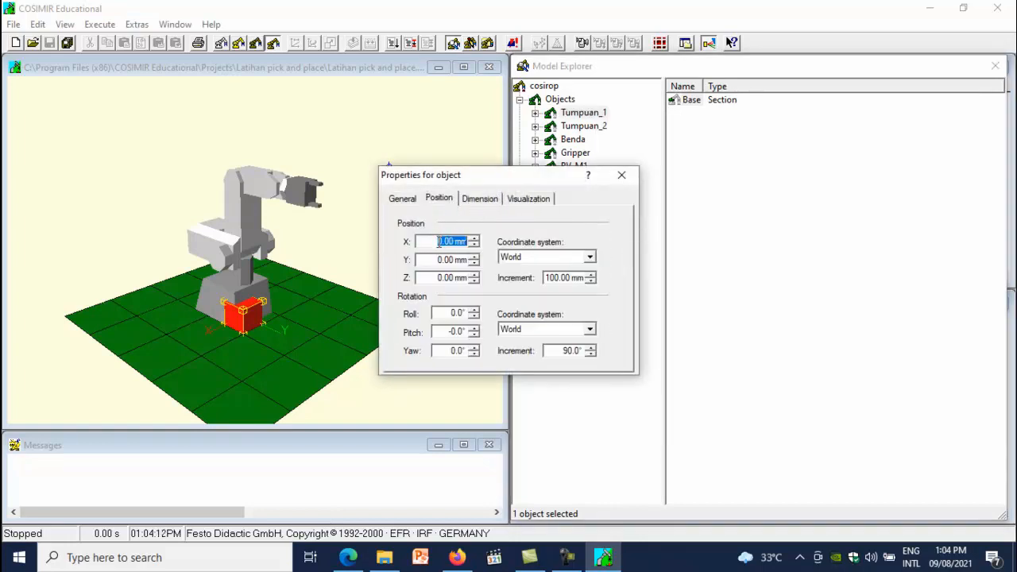
text(150)
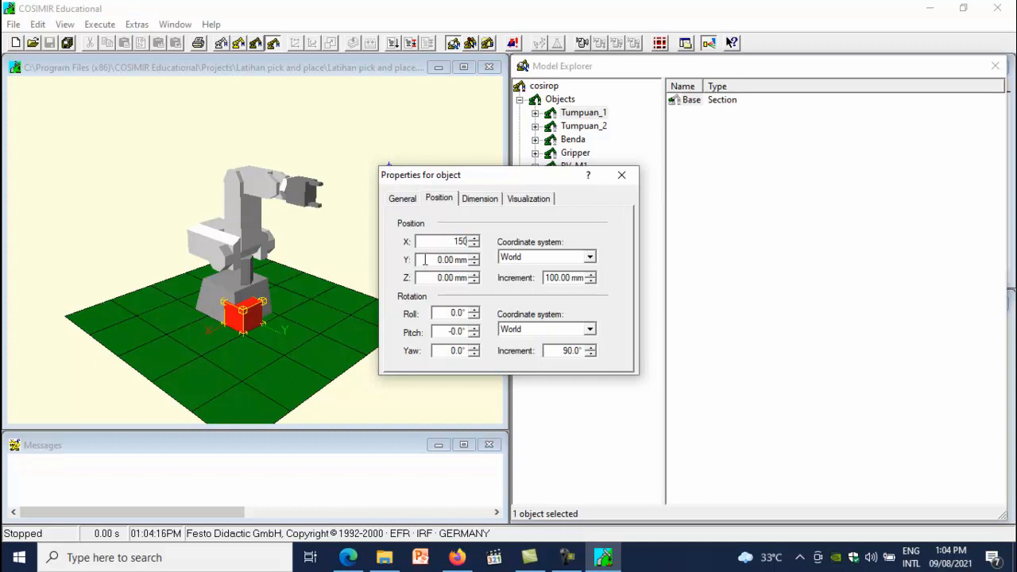
click(425, 260)
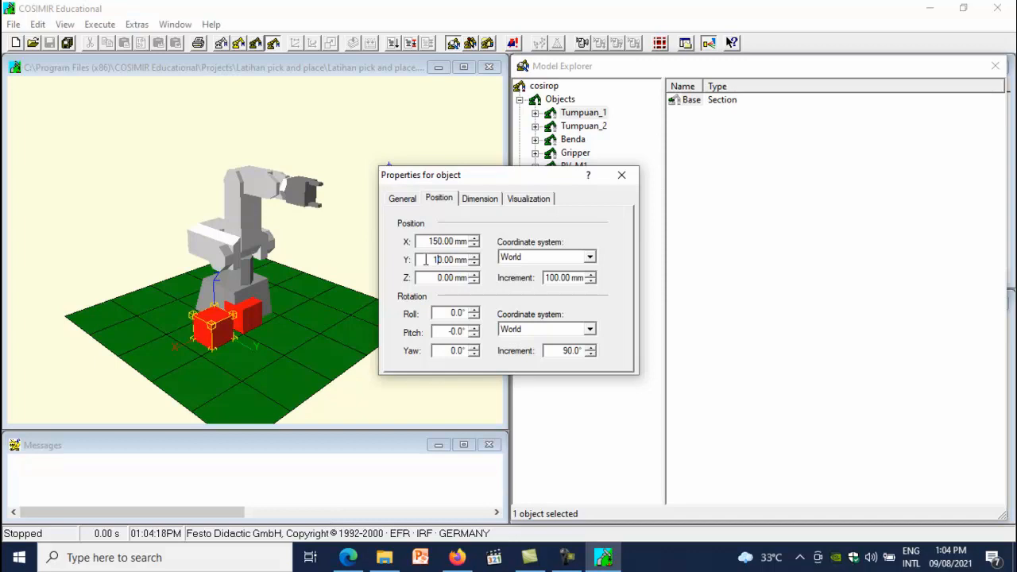
click(435, 280)
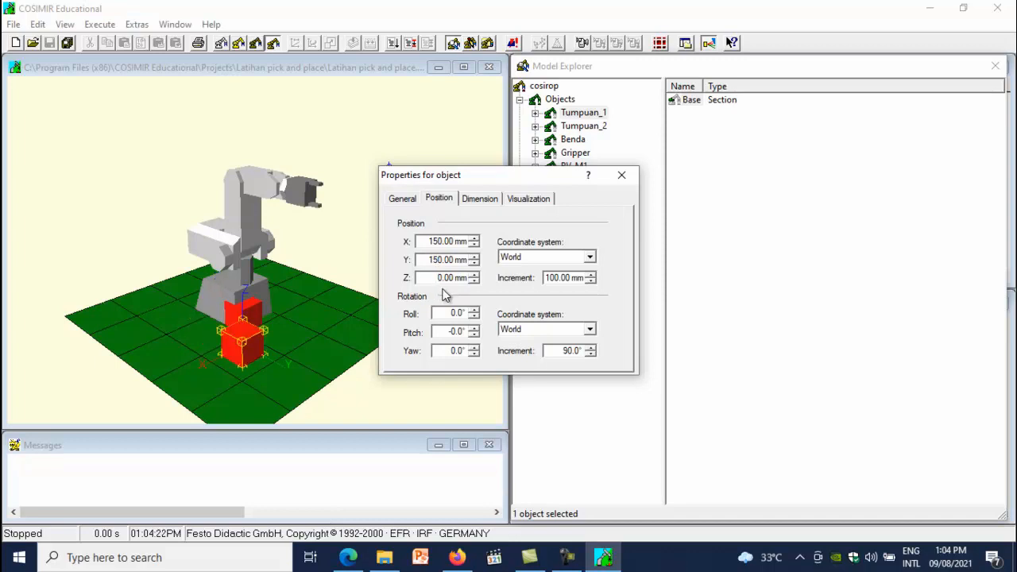
click(622, 176)
- Set the position of Tumpuan_2 to X -300 mm and Y 150 mm in its object properties, and close them
click(597, 130)
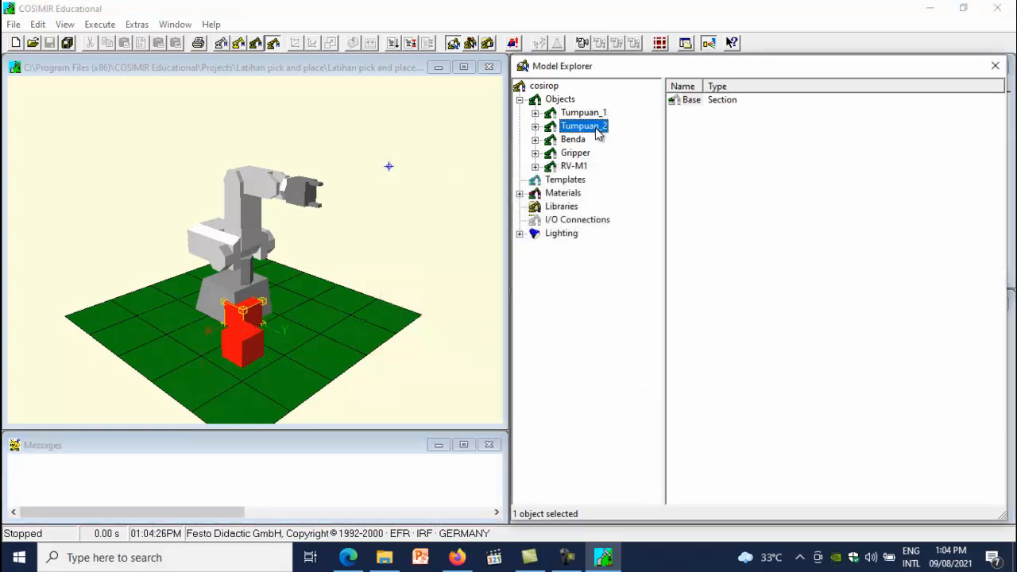
right_click(597, 132)
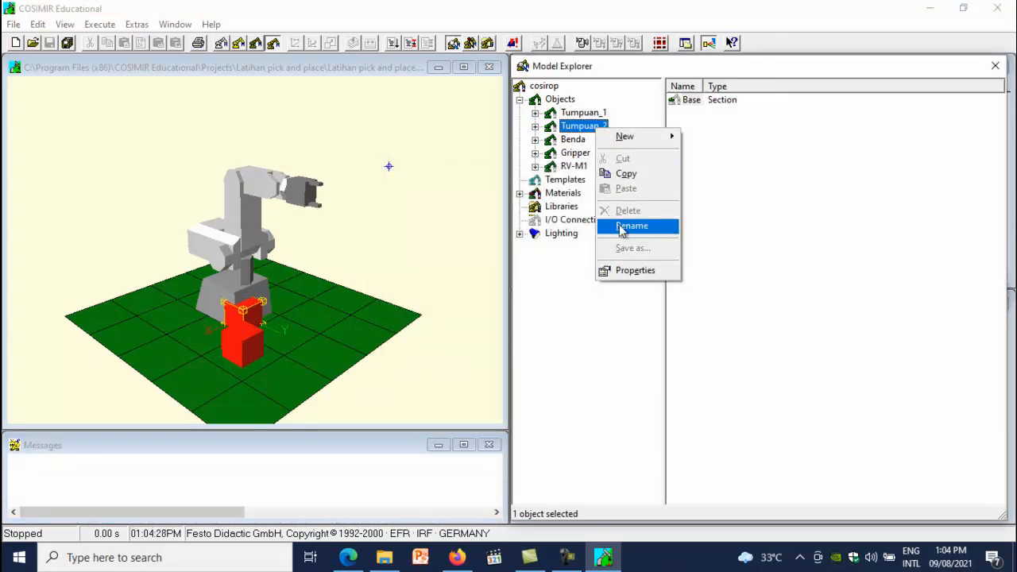
click(635, 272)
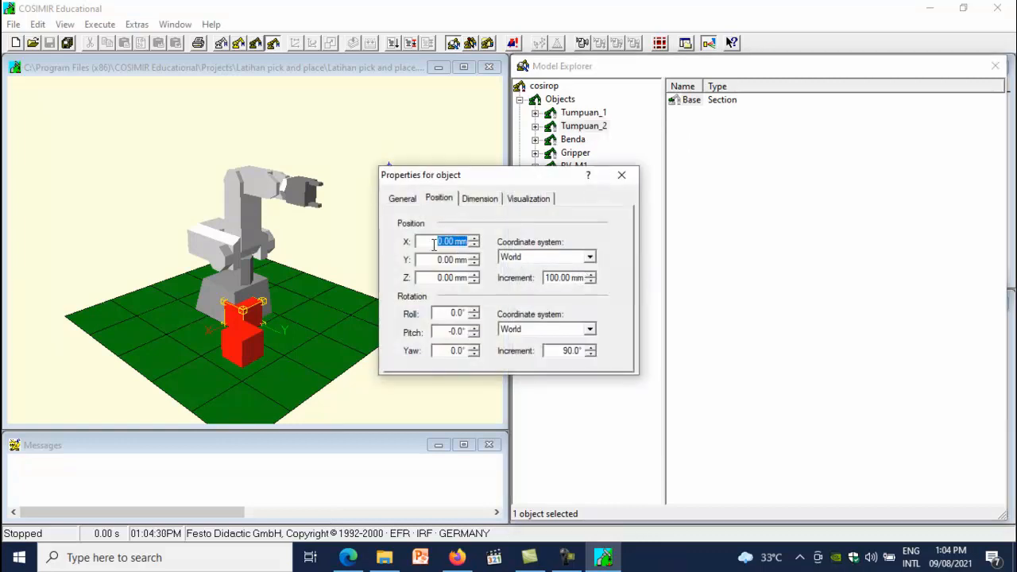
click(437, 242)
text(-30)
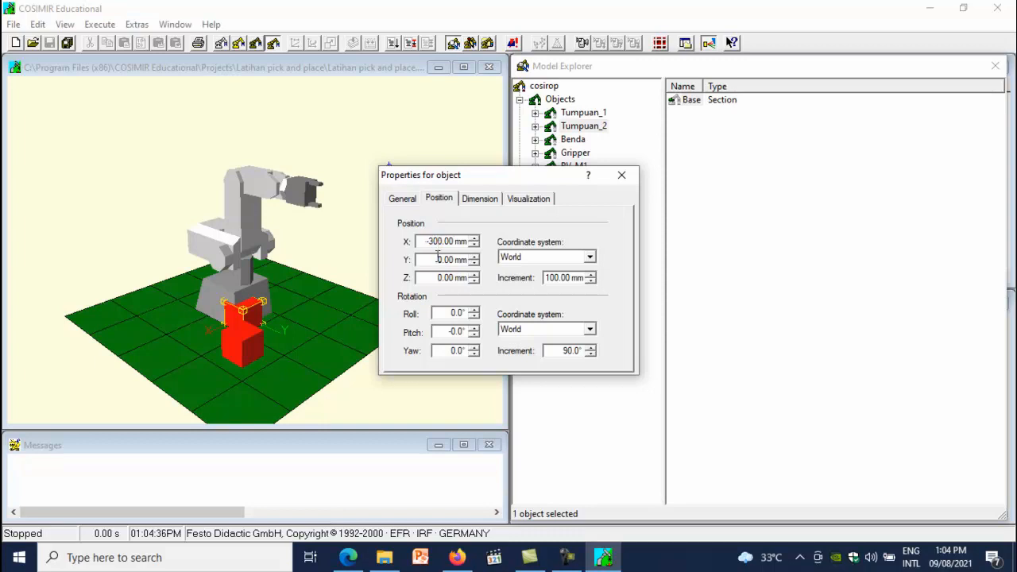
click(437, 260)
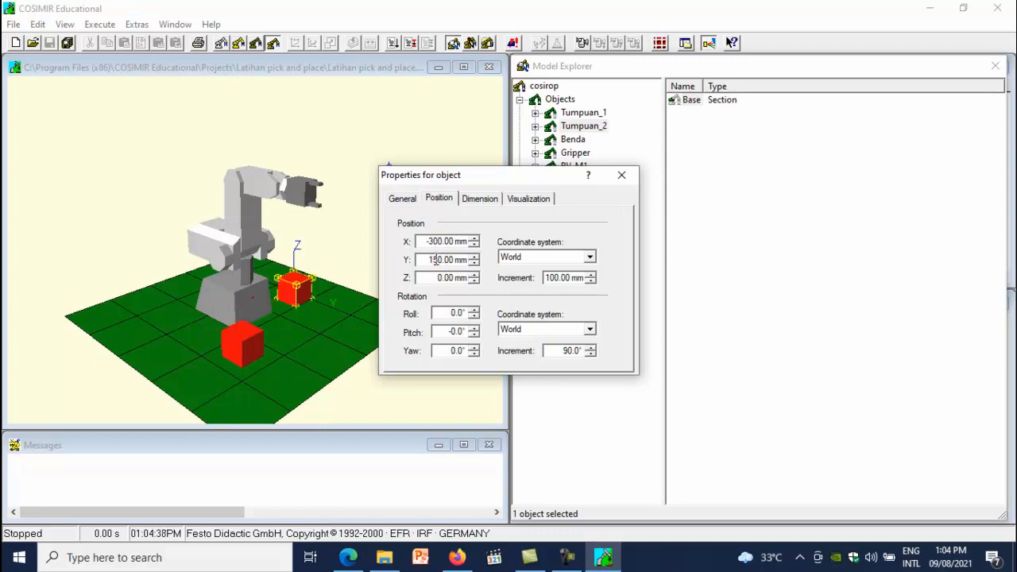
text(15)
click(438, 279)
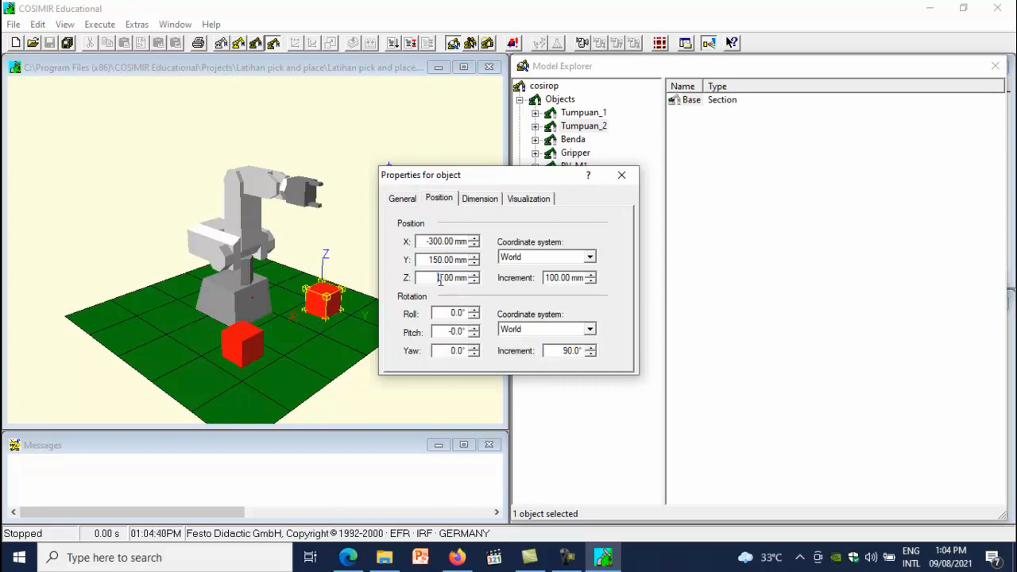
click(625, 178)
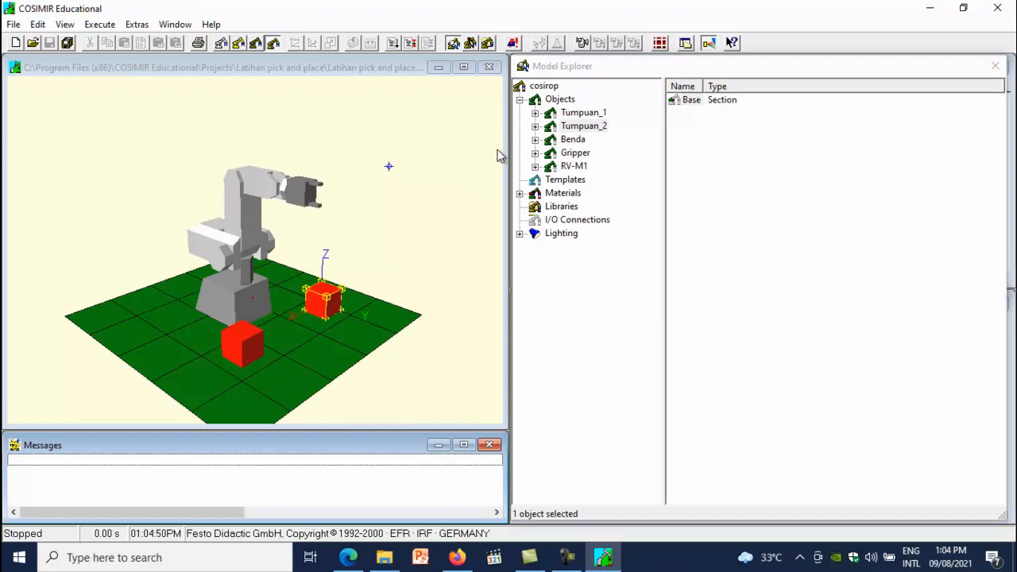
- Check the dimension settings in the object properties of Tumpuan_1, and close them
click(572, 116)
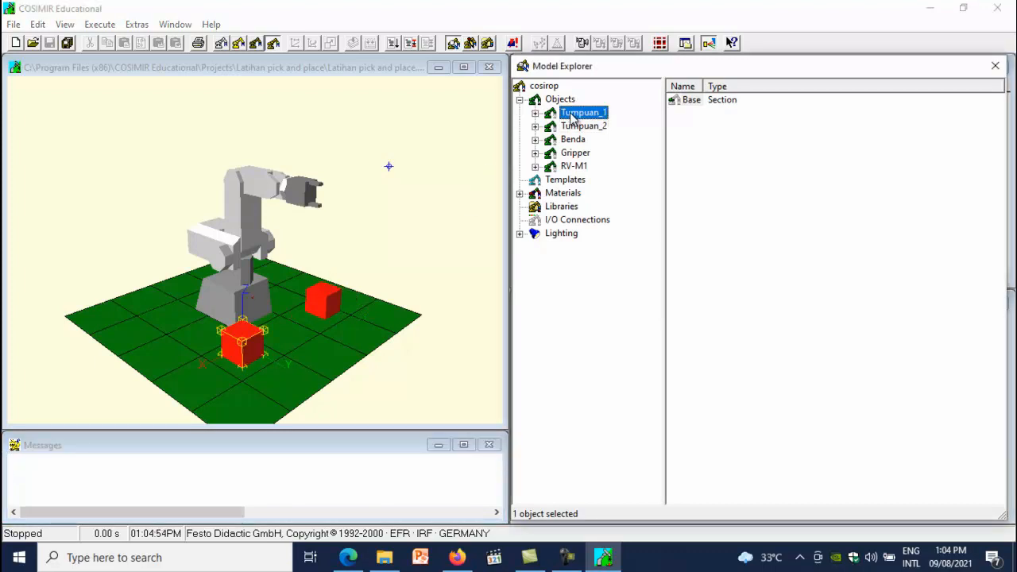
right_click(573, 116)
click(602, 256)
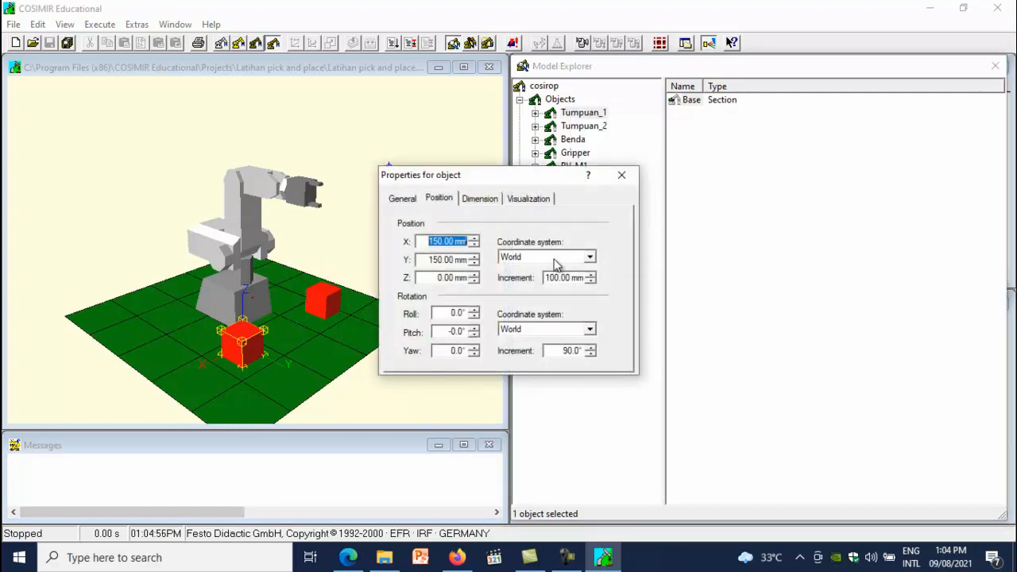
click(480, 200)
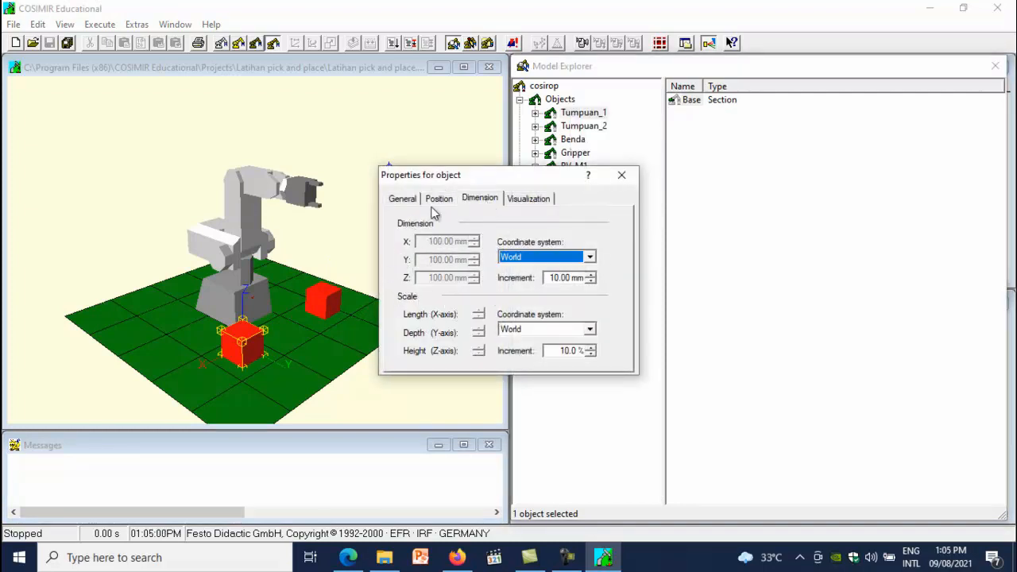
click(621, 176)
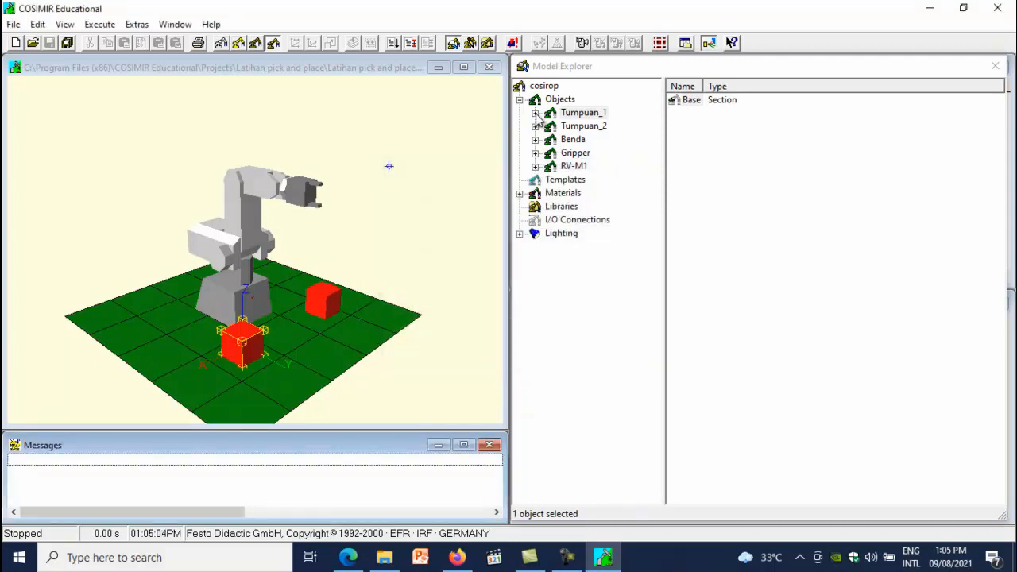
- Open the general properties of the Box 1 hull in the Base section of Tumpuan_1
click(536, 114)
click(587, 127)
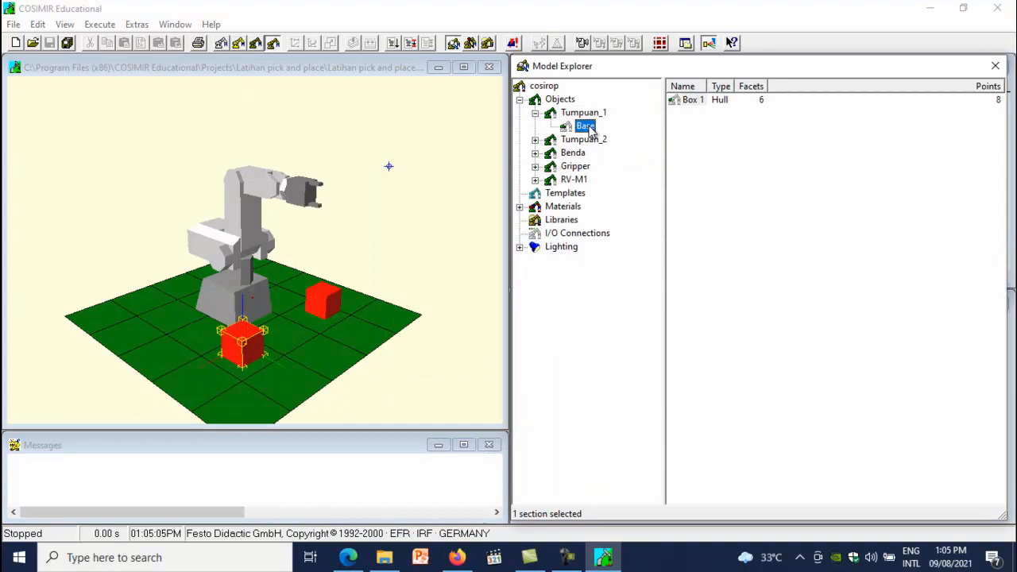
click(693, 100)
right_click(697, 106)
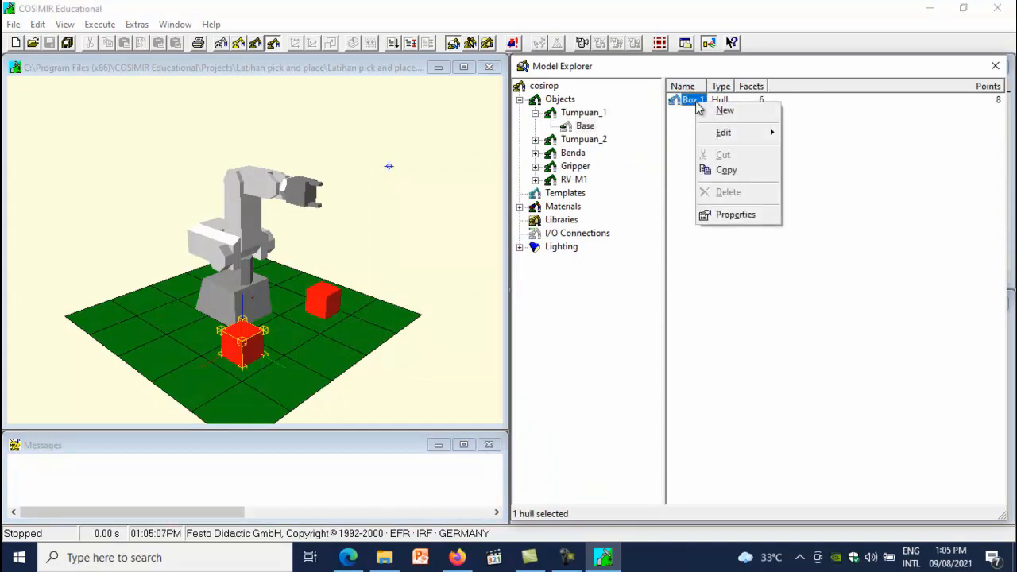
click(715, 216)
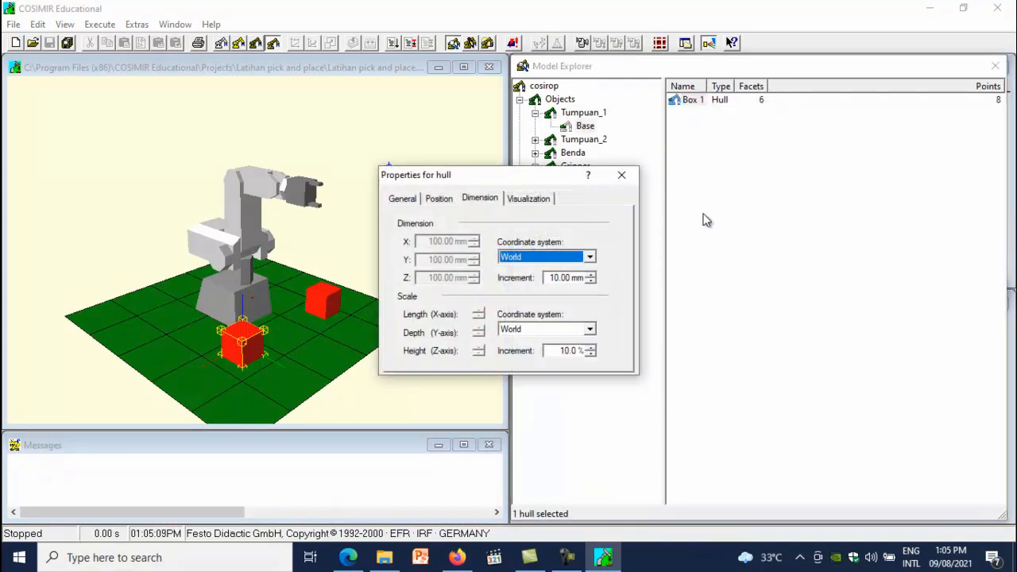
click(403, 199)
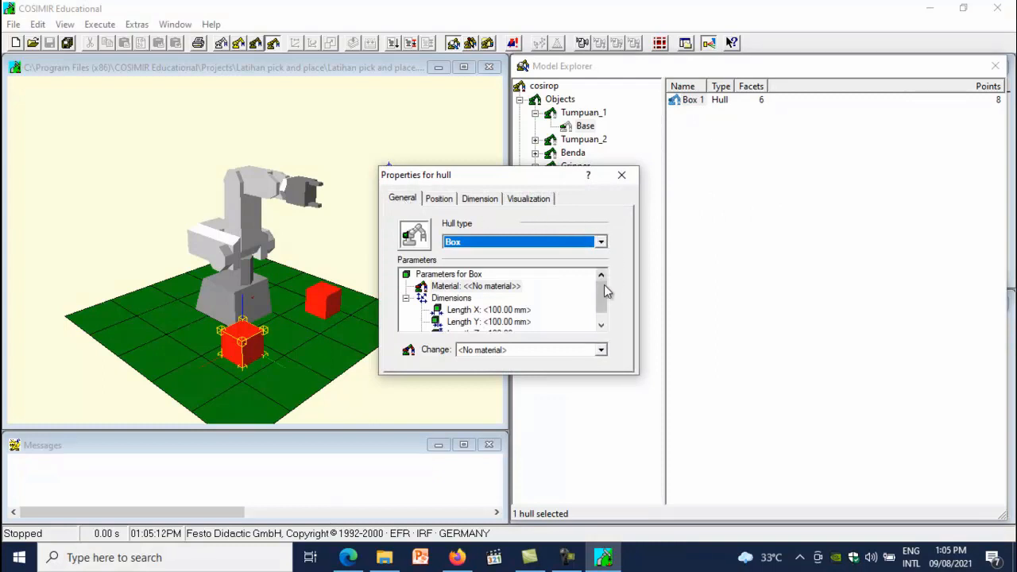
- Set Length X and Length Y of the Tumpuan_1 box hull to 150 mm each
drag(602, 290, 604, 298)
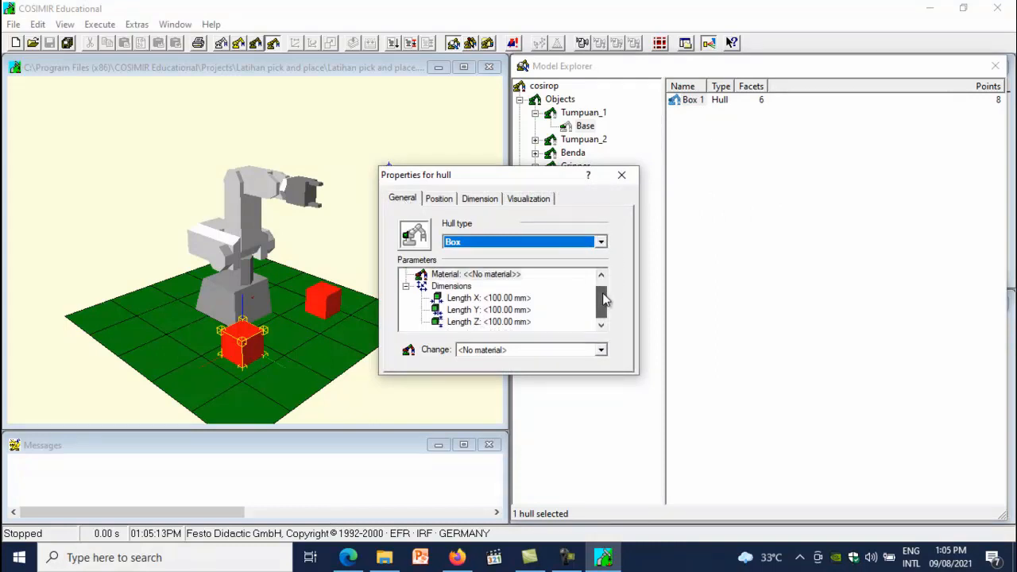
click(500, 302)
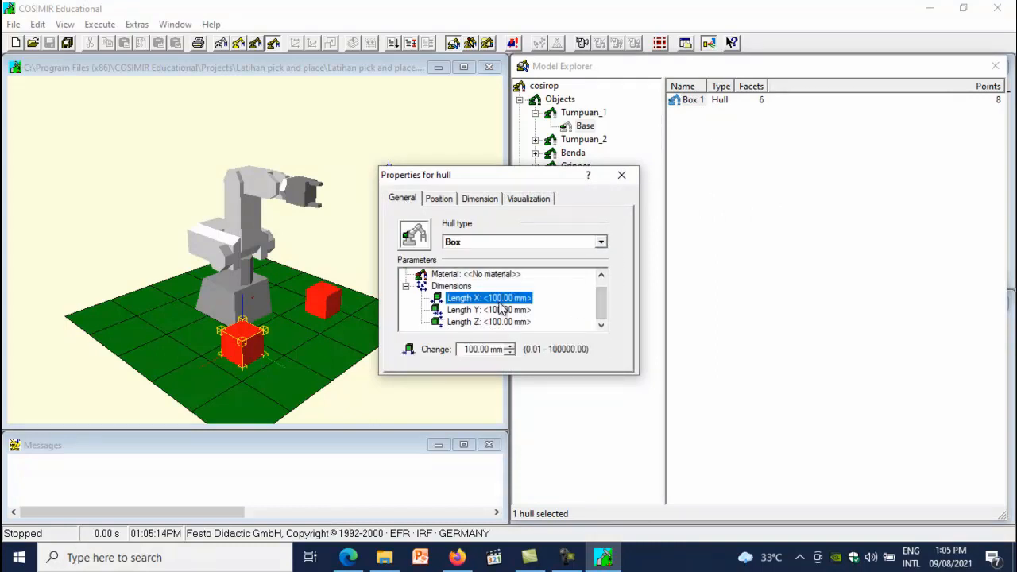
click(474, 349)
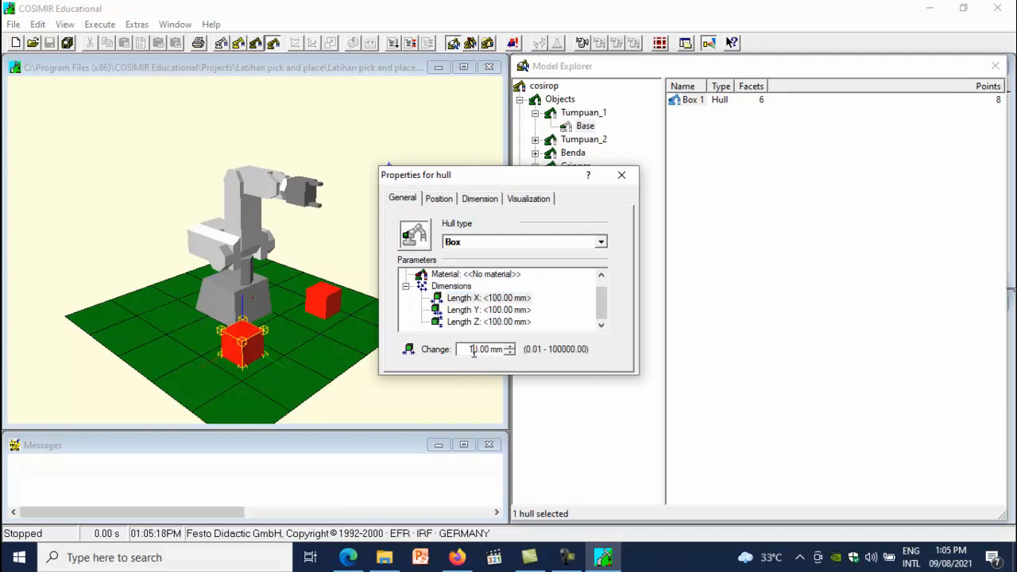
click(469, 312)
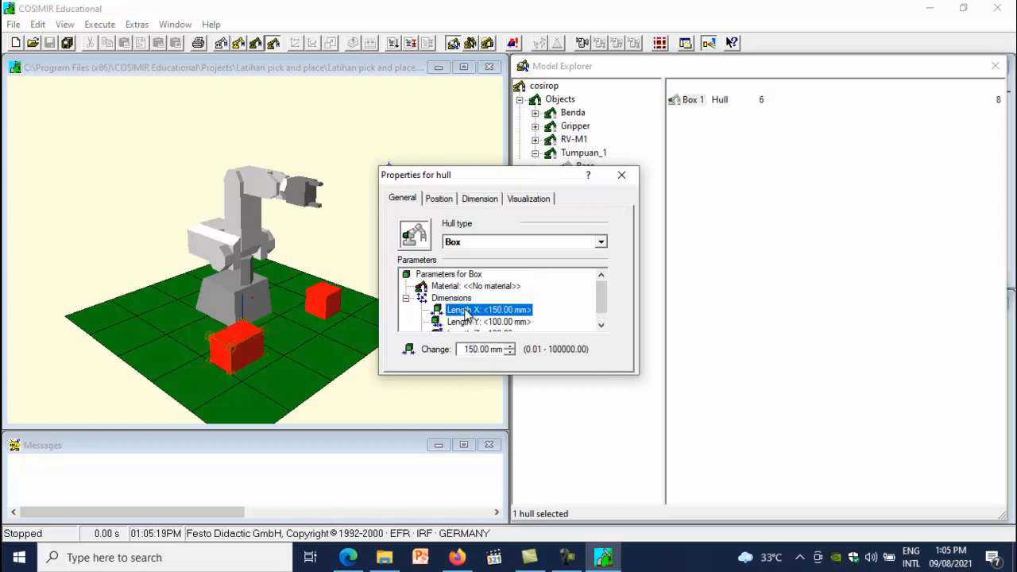
click(489, 322)
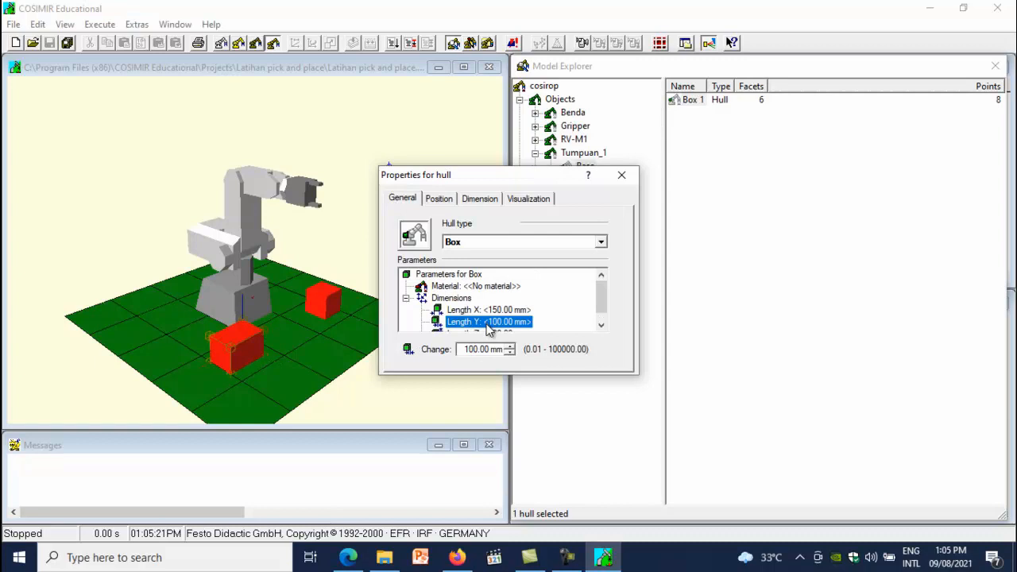
click(474, 350)
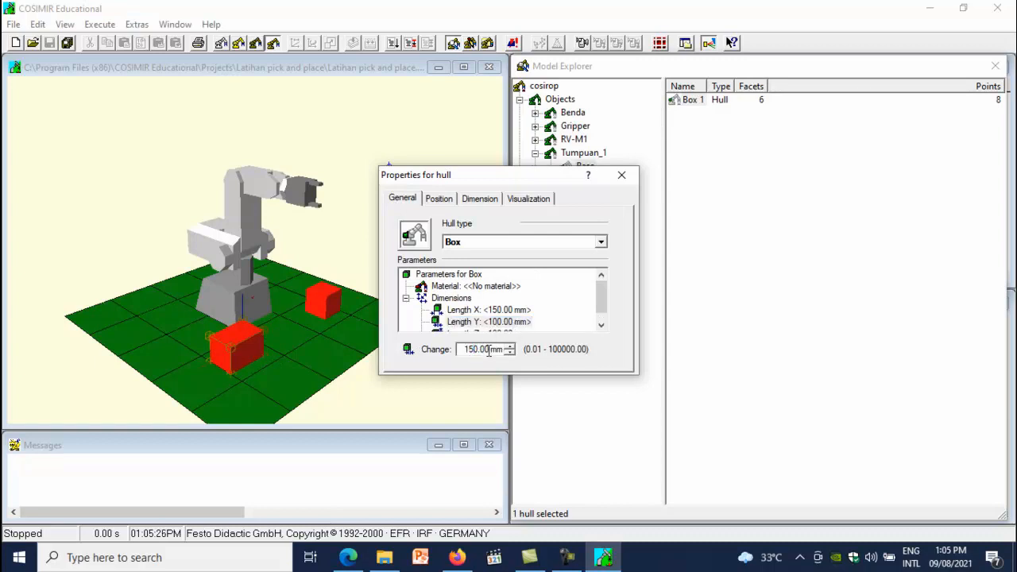
key(Return)
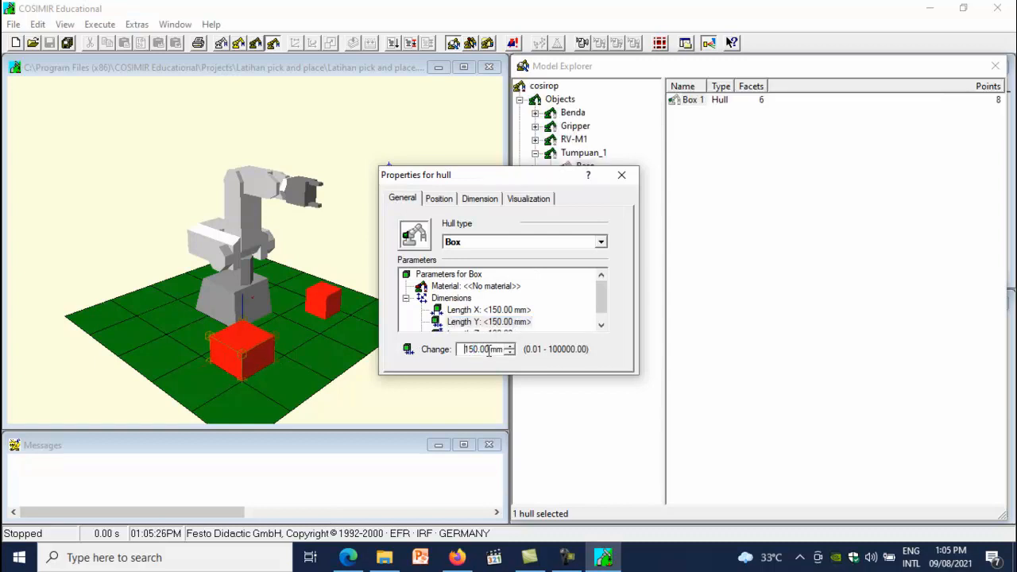
- Increase Length Z of the Tumpuan_1 box hull to match its X and Y lengths
click(602, 328)
click(504, 322)
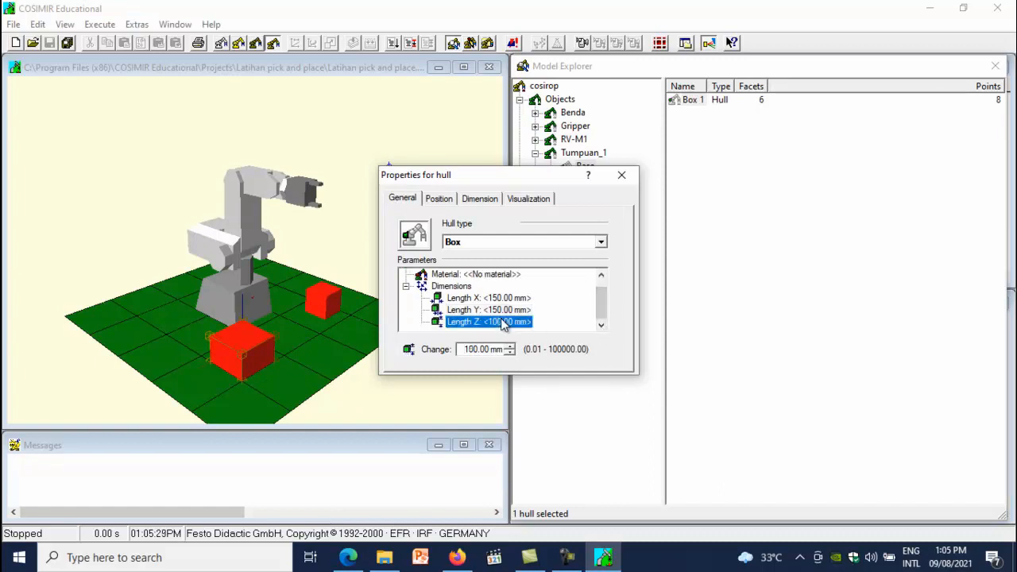
click(475, 349)
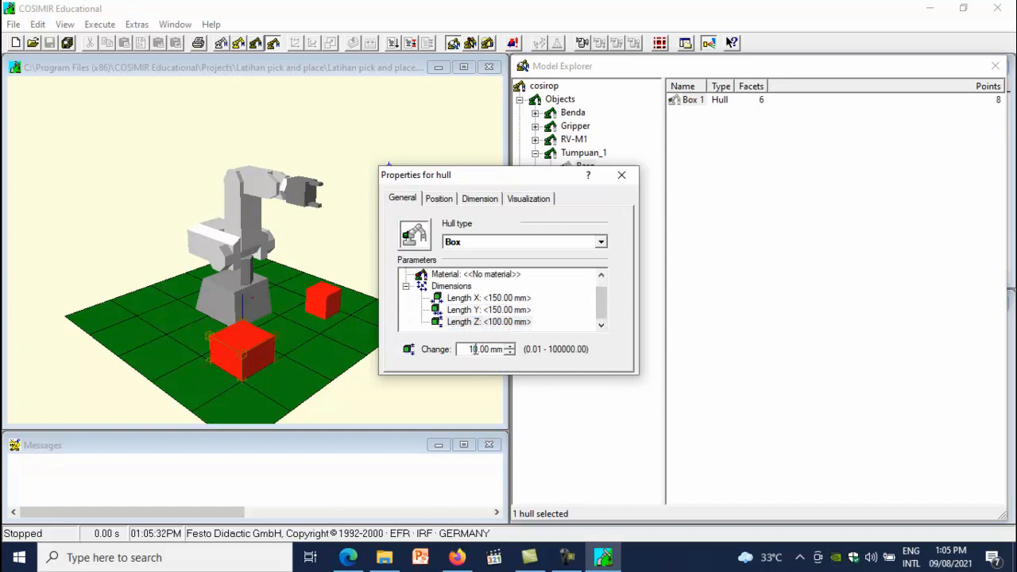
- Change the fill color of the Tumpuan_1 box hull to light turquoise, and close its properties
click(536, 200)
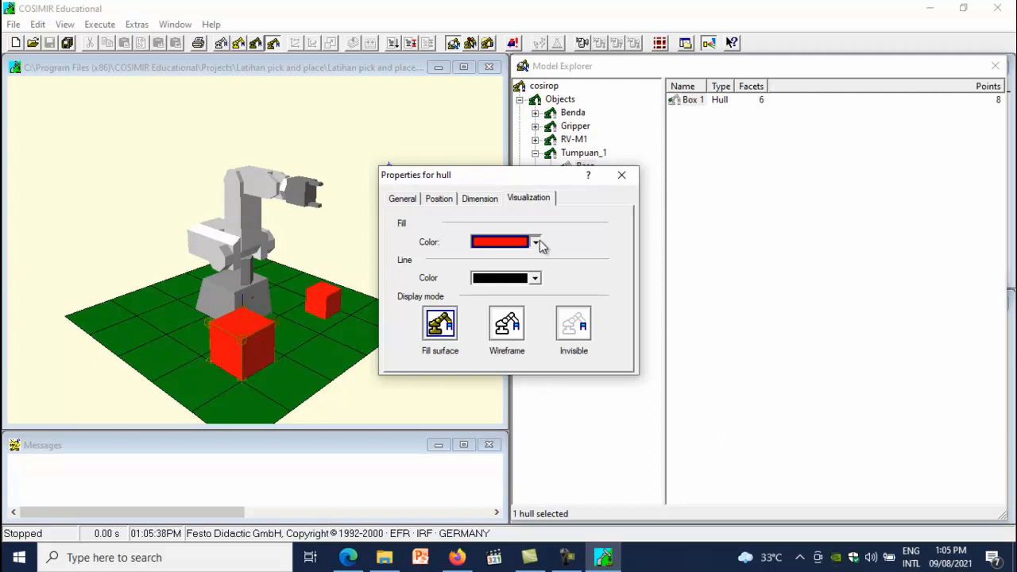
click(536, 243)
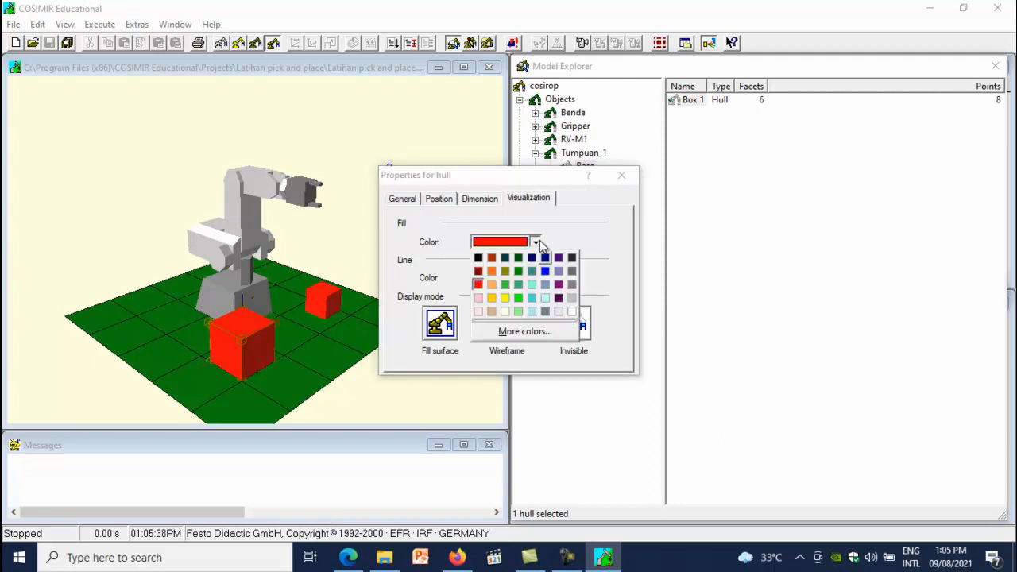
click(532, 284)
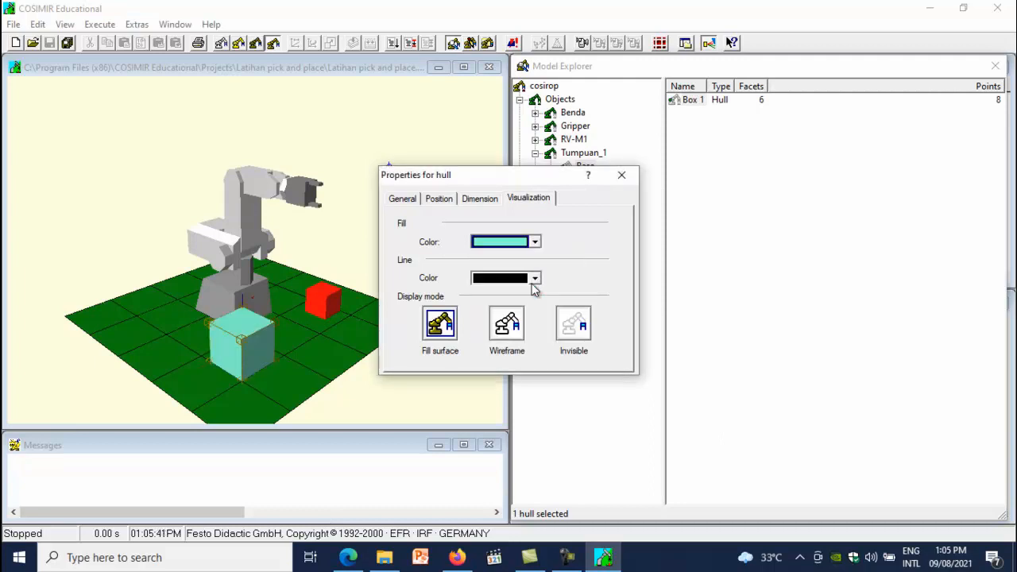
click(622, 176)
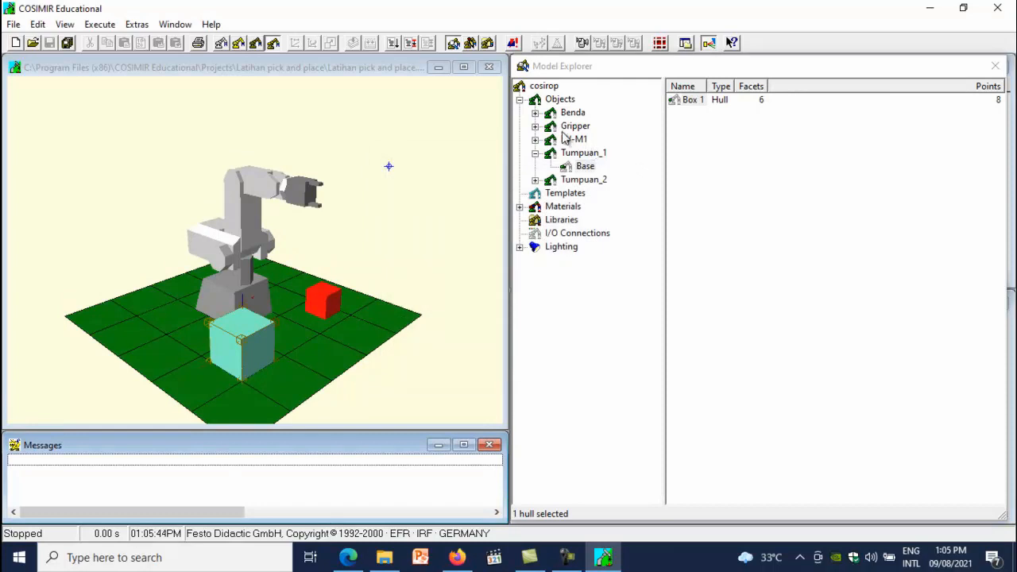
- Open the general properties of the Box 1 hull in the Base section of Tumpuan_2 and set Length X to 150 mm
click(535, 179)
click(585, 193)
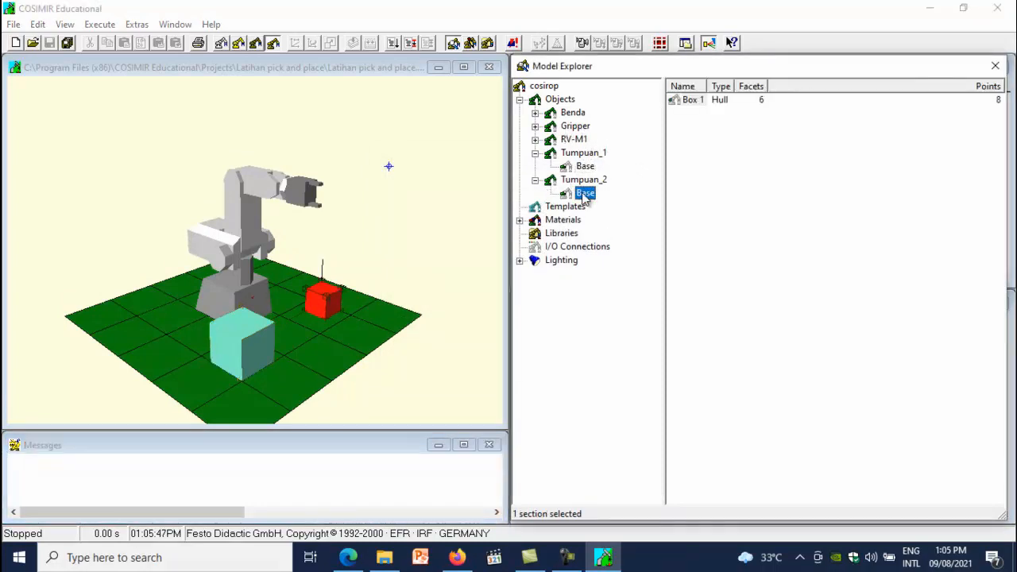
click(693, 102)
right_click(692, 101)
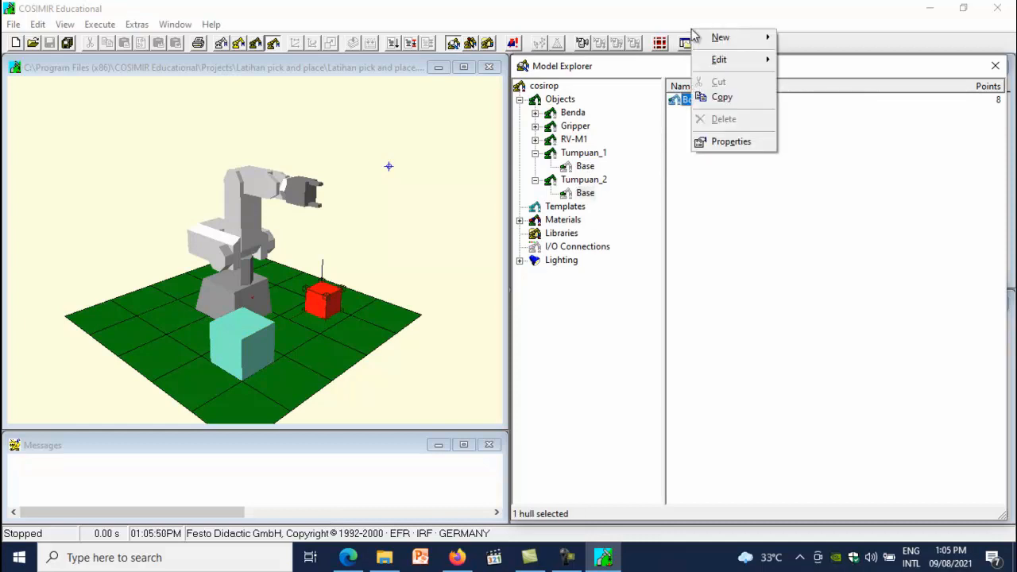
click(733, 146)
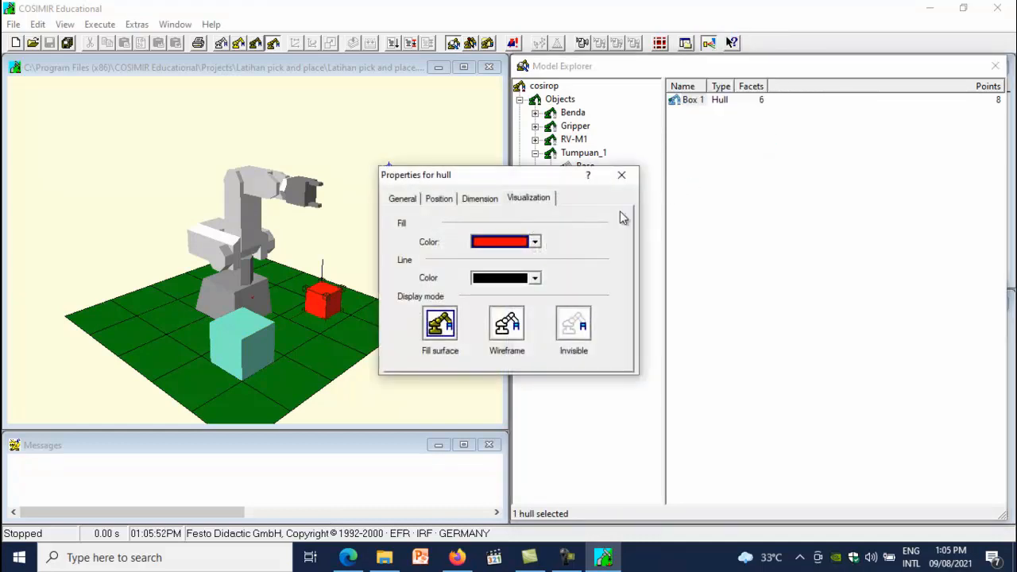
click(407, 200)
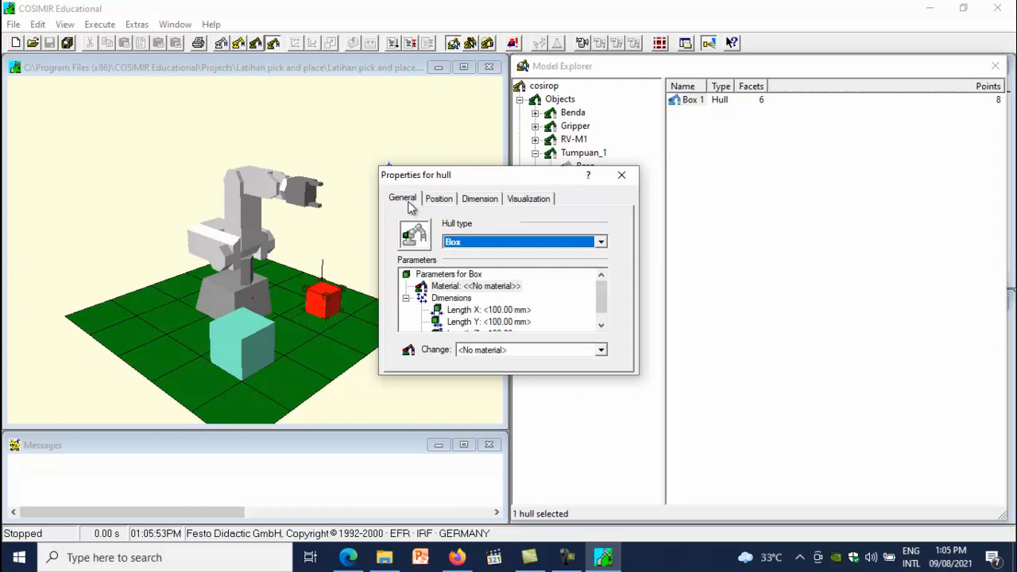
click(502, 310)
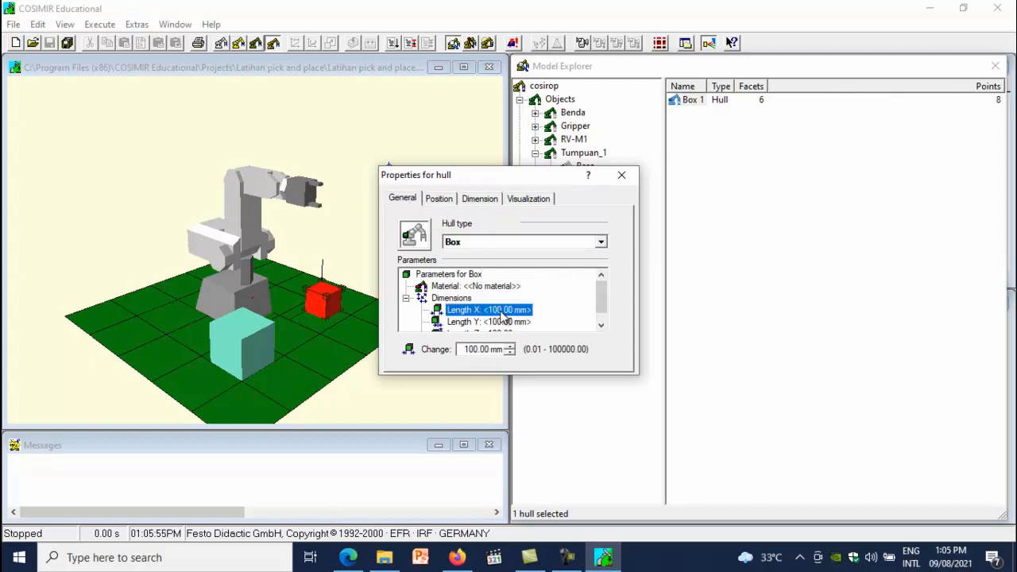
click(472, 349)
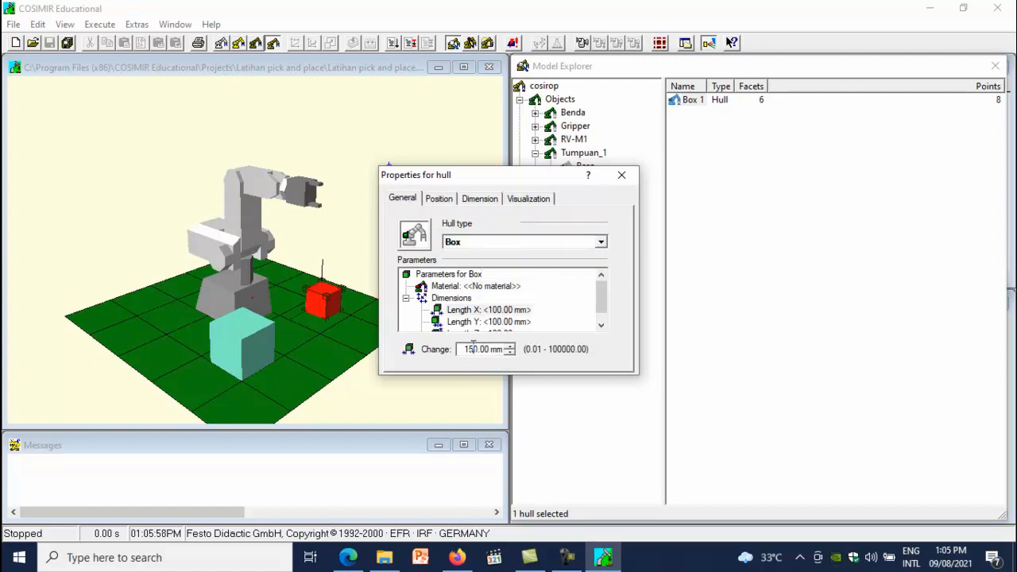
- Set Length Y of the Tumpuan_2 box hull to 150 mm, and increase Length Z to match
click(496, 322)
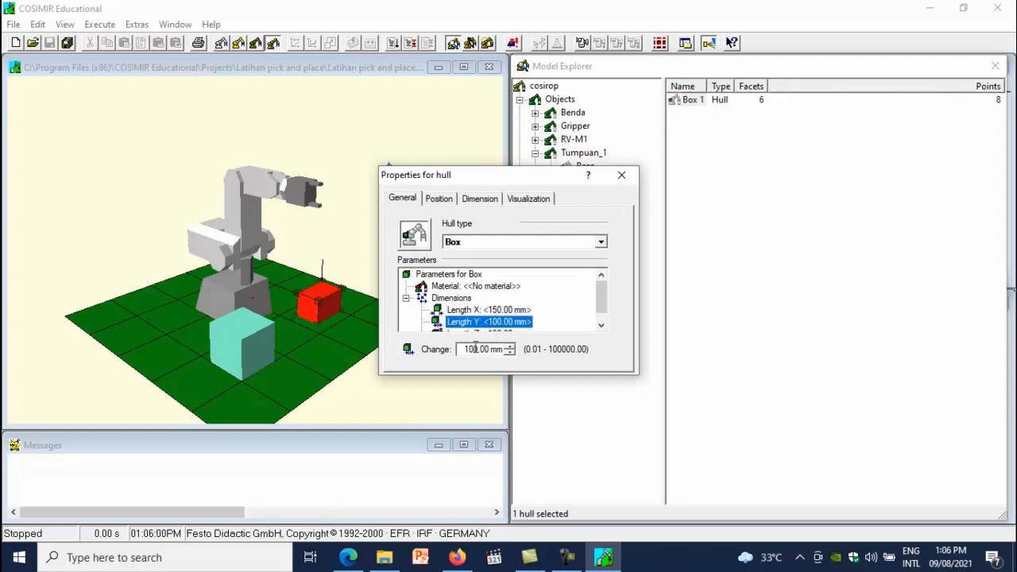
click(474, 349)
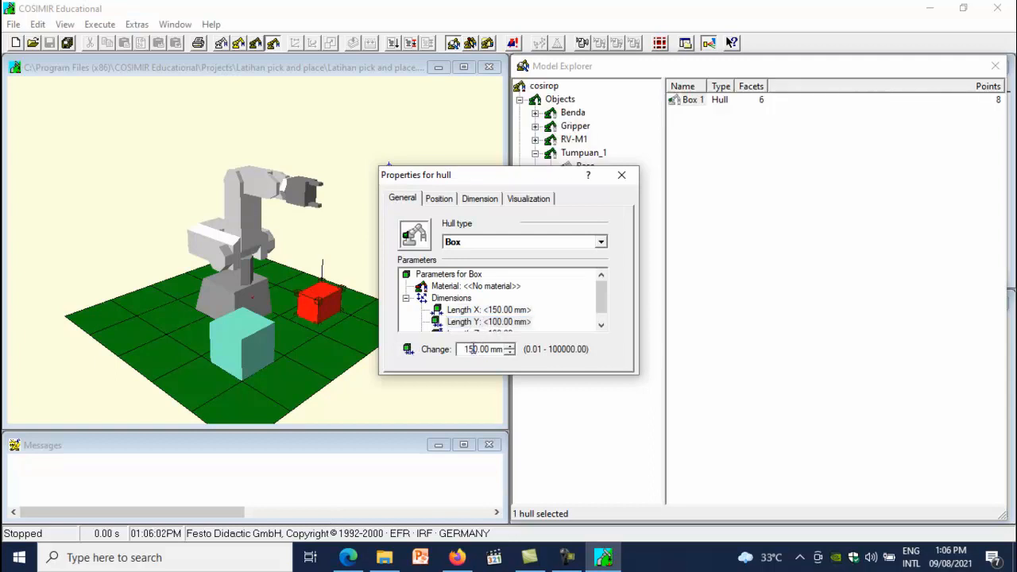
click(602, 325)
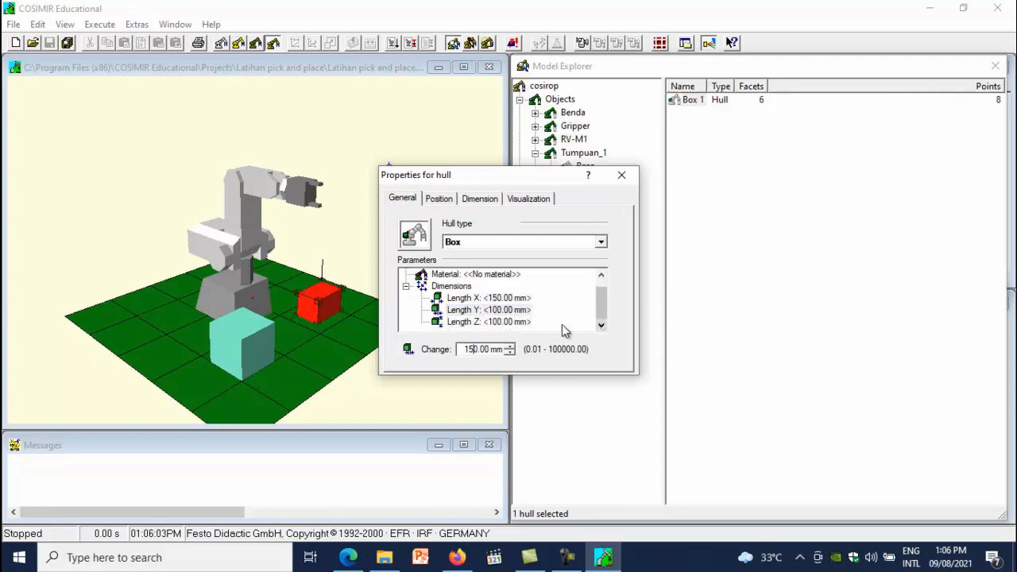
click(507, 325)
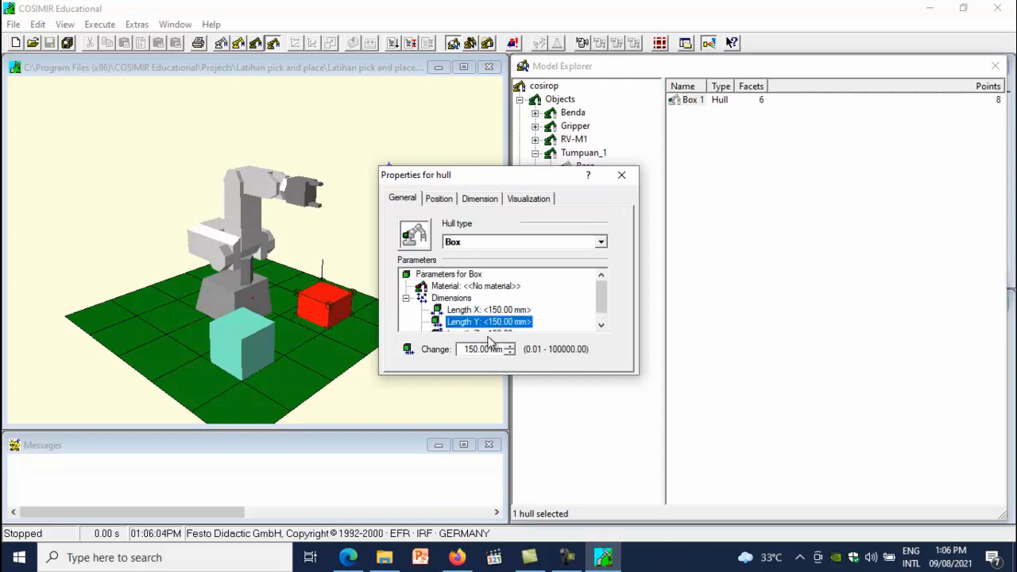
click(601, 325)
click(493, 322)
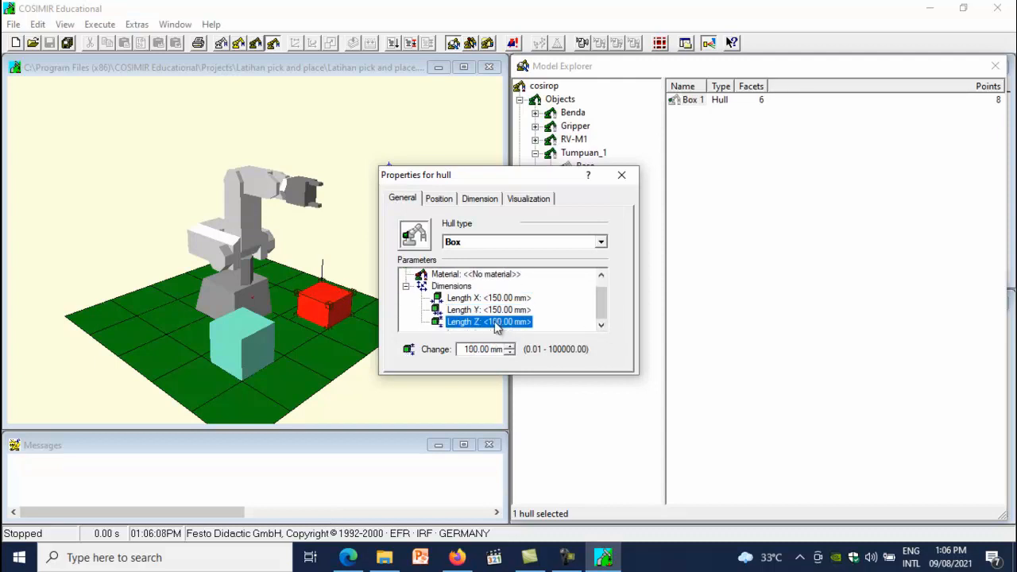
click(474, 349)
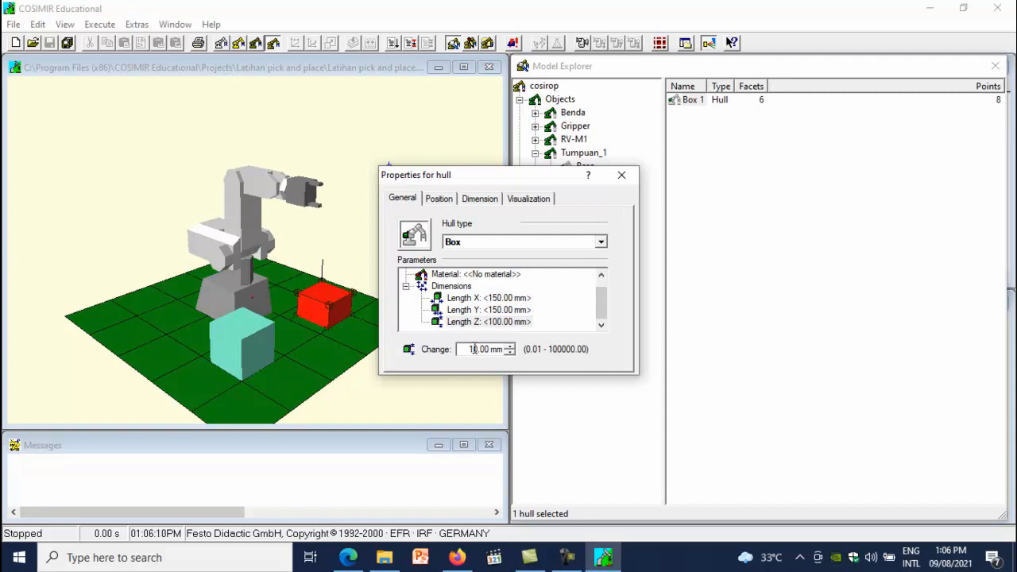
- Give the Tumpuan_2 box hull the same light turquoise fill color as Tumpuan_1, and close its properties
click(533, 202)
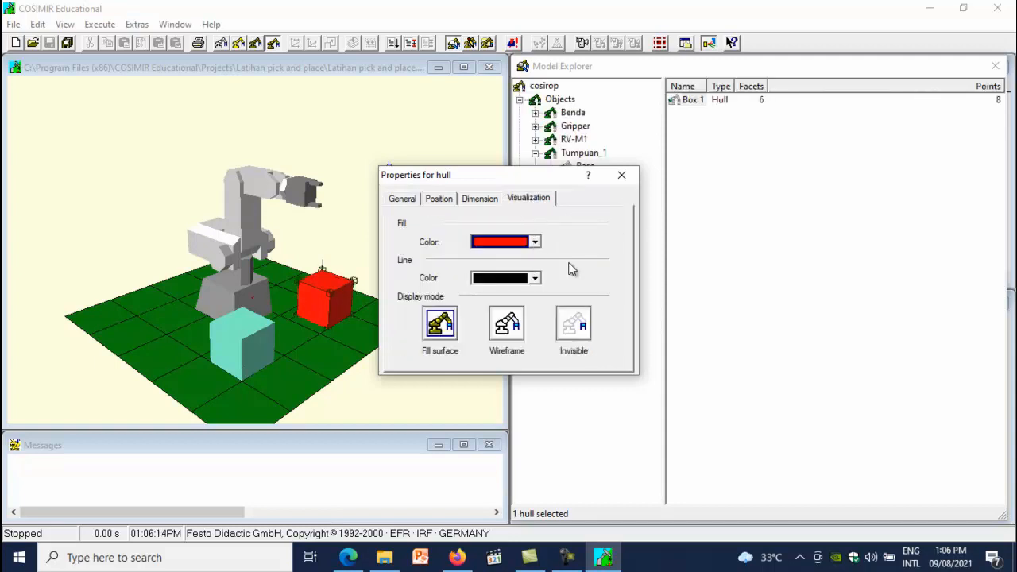
click(535, 241)
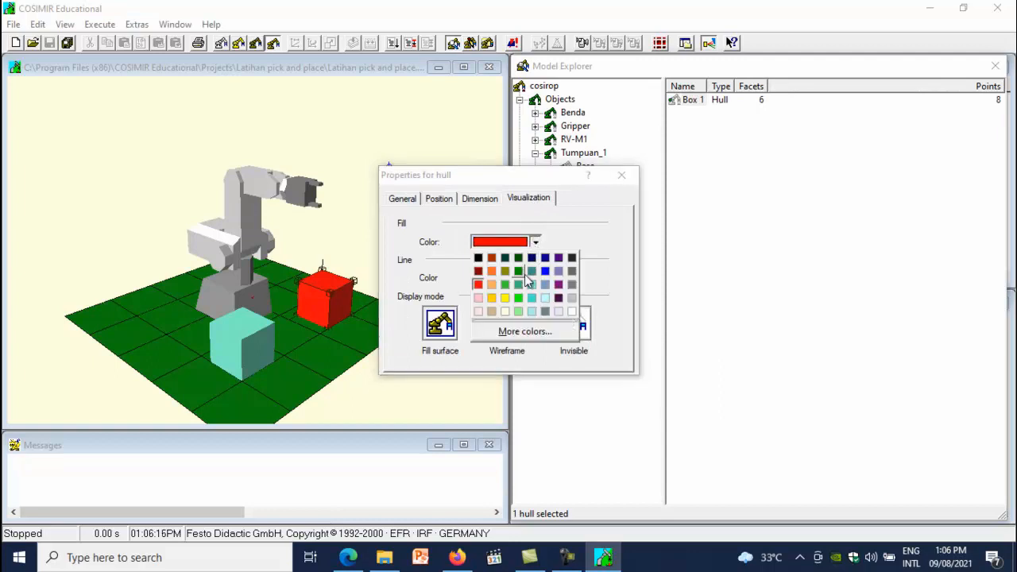
click(531, 297)
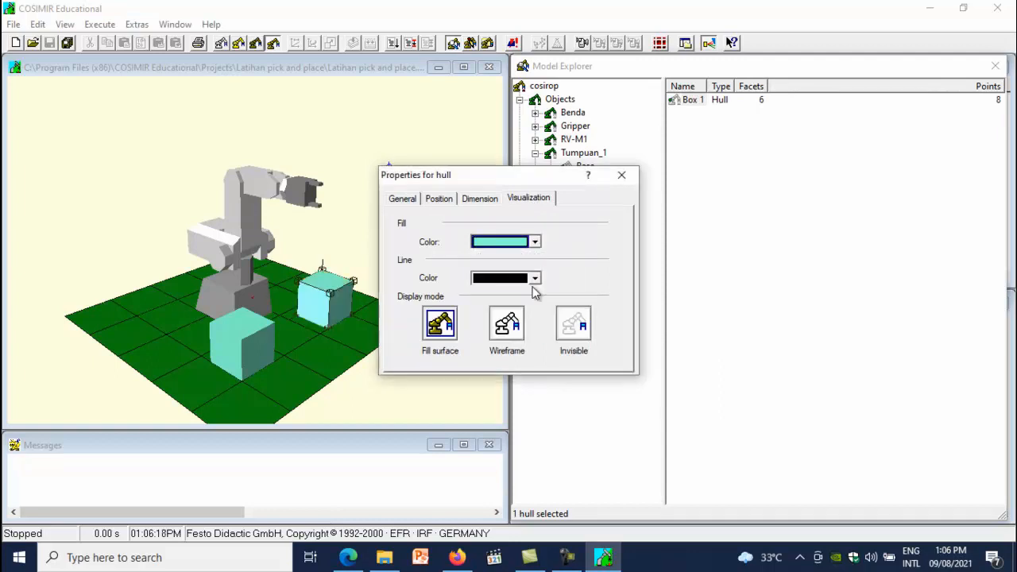
click(622, 176)
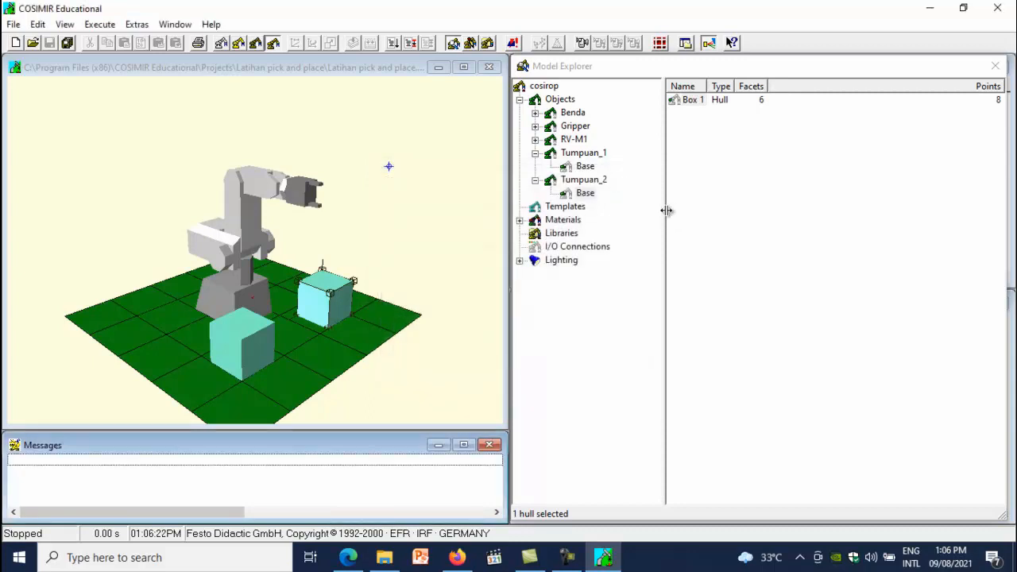
- Set the position of the Benda object to X 225 mm, Y 225 mm and Z 150 mm, and close its properties
click(536, 112)
click(586, 126)
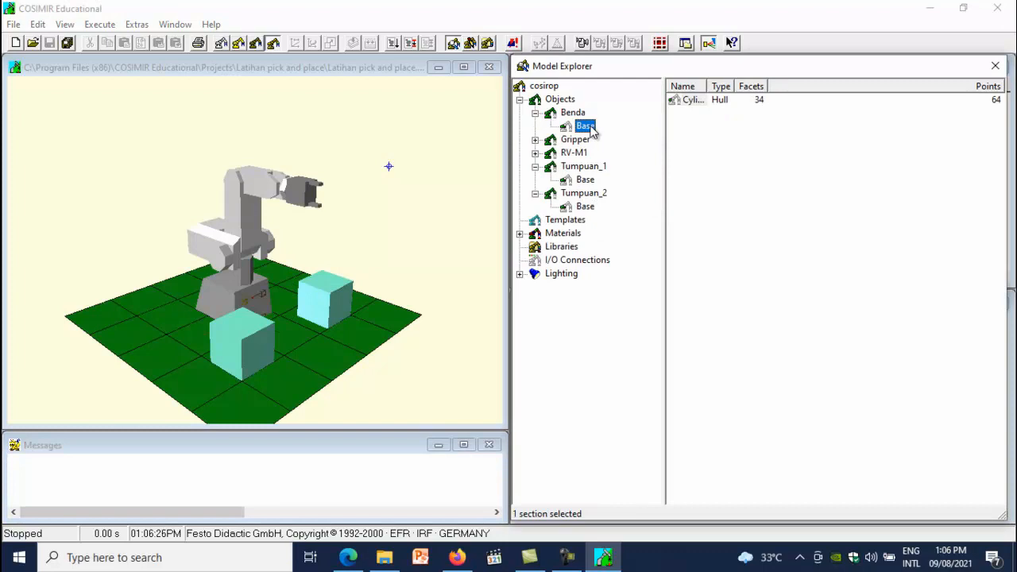
click(576, 114)
right_click(576, 114)
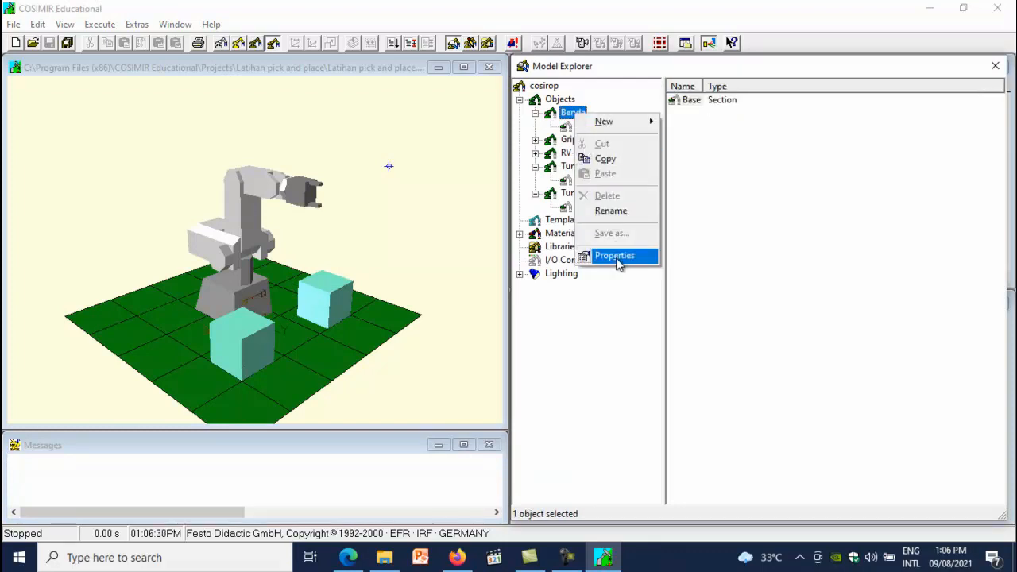
click(616, 256)
click(438, 199)
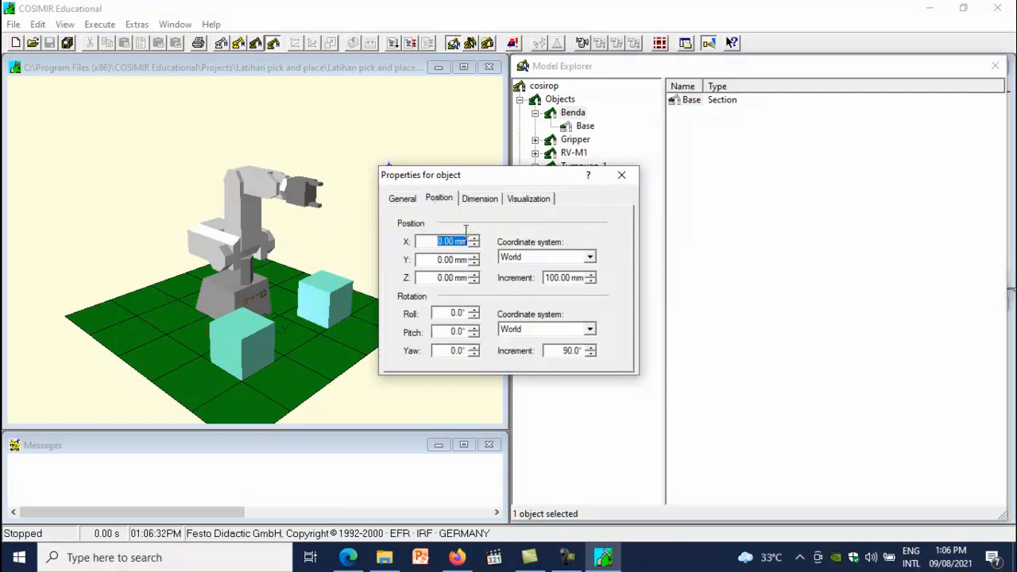
click(438, 242)
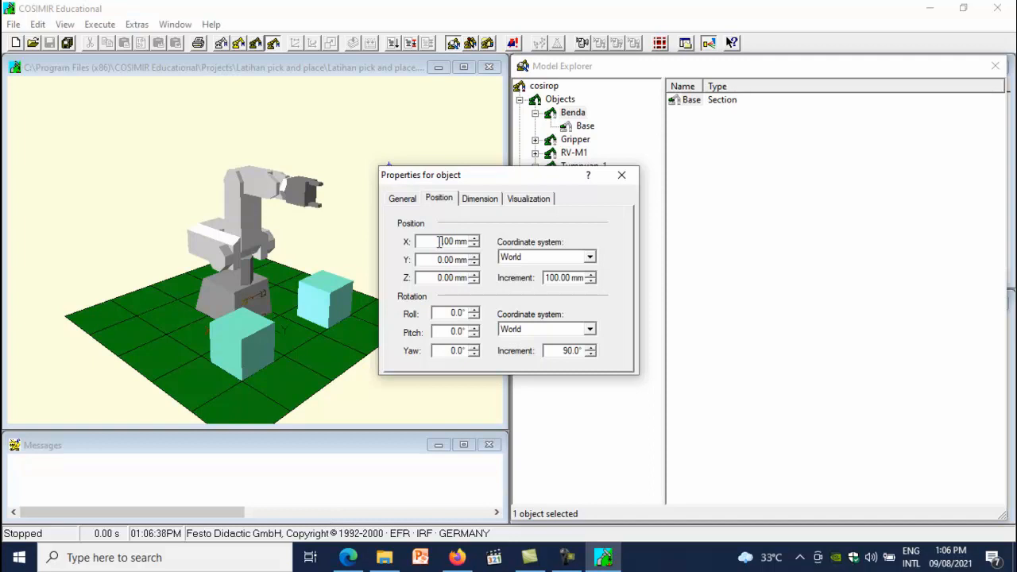
click(439, 260)
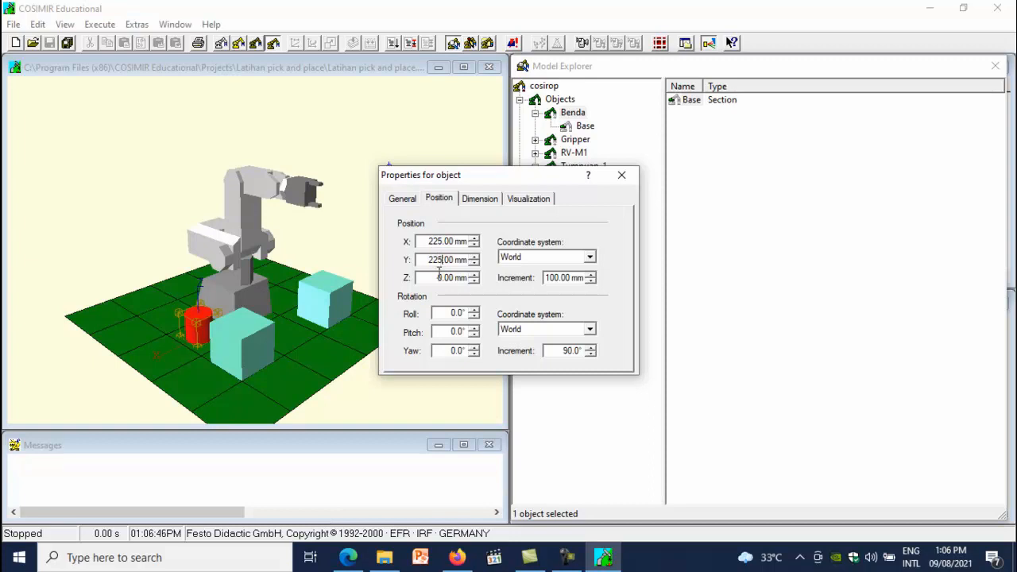
click(433, 277)
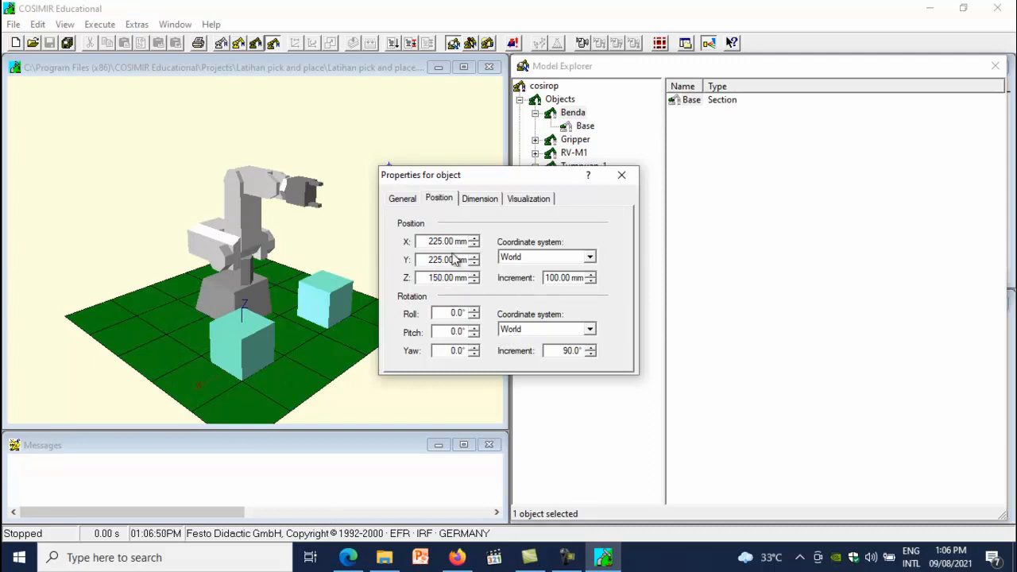
click(436, 257)
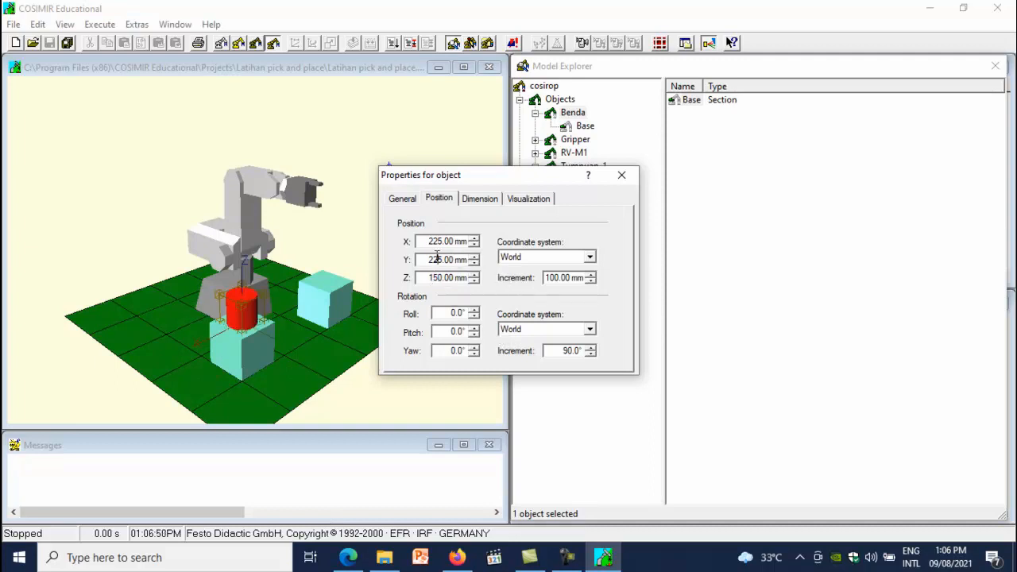
click(623, 180)
- In the Base section of Benda, set the cylinder hull's radius to 25 mm and its height to 50 mm
click(588, 127)
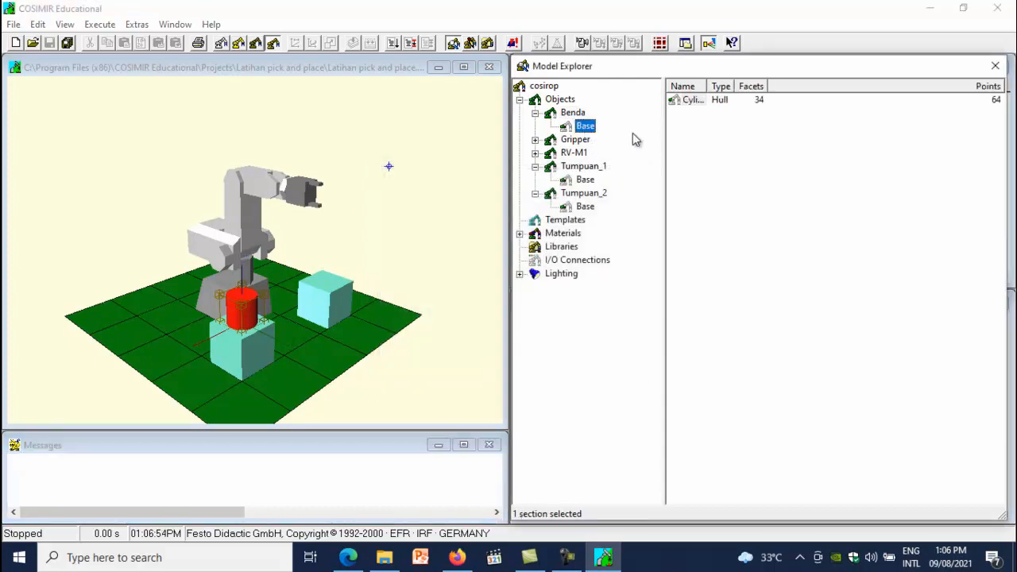
click(691, 101)
right_click(693, 109)
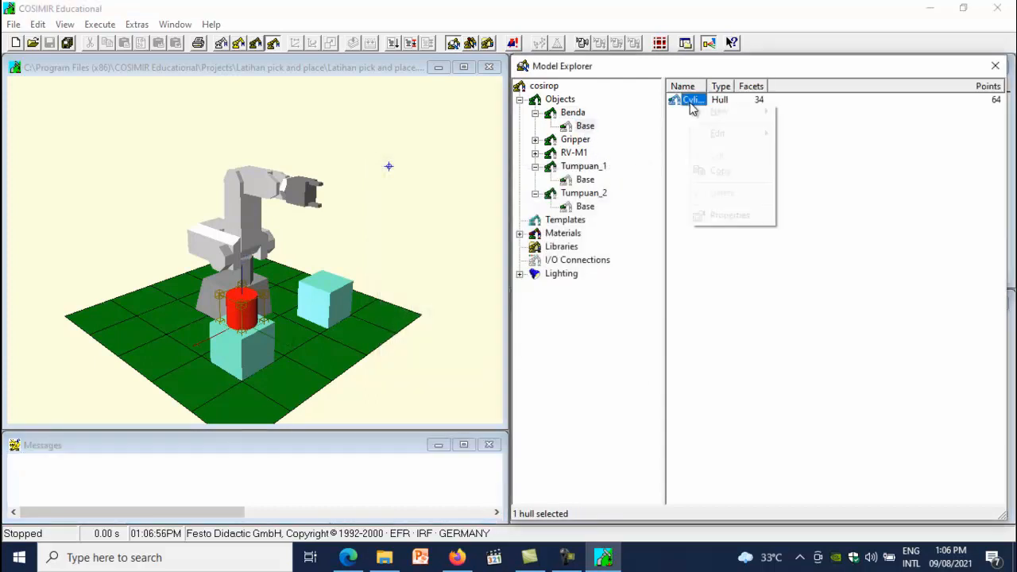
click(730, 216)
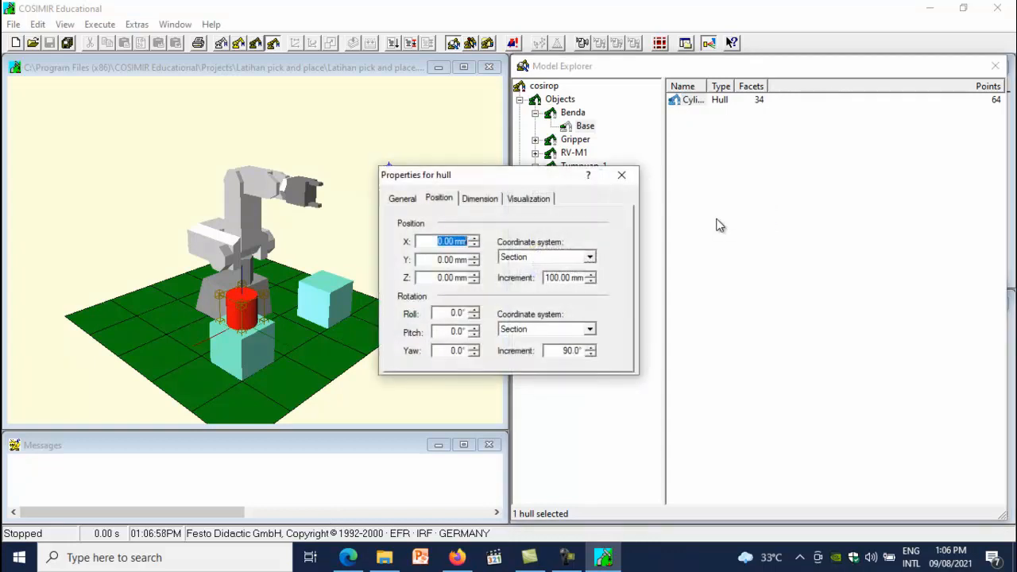
click(407, 202)
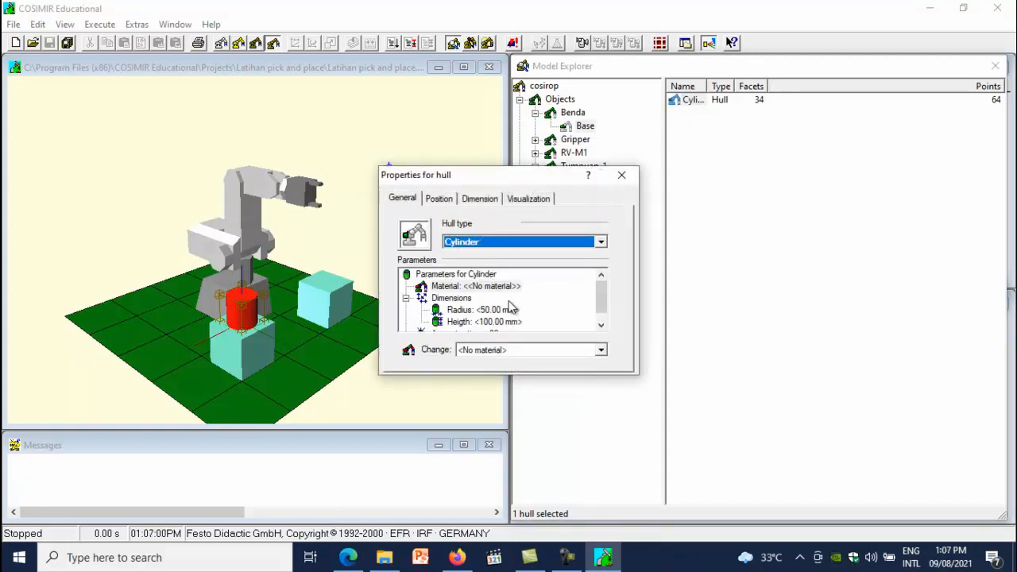
click(479, 310)
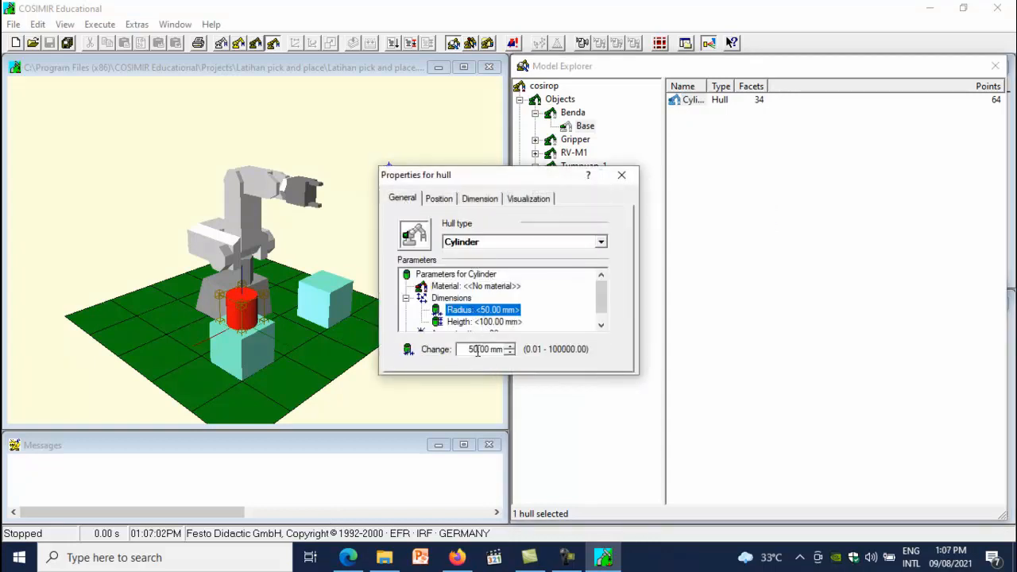
click(479, 351)
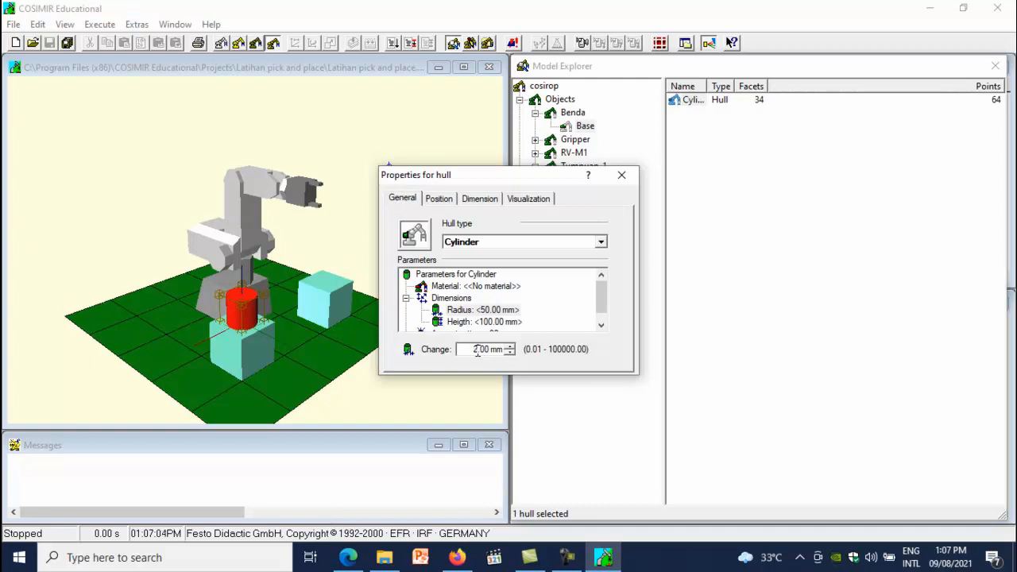
click(499, 322)
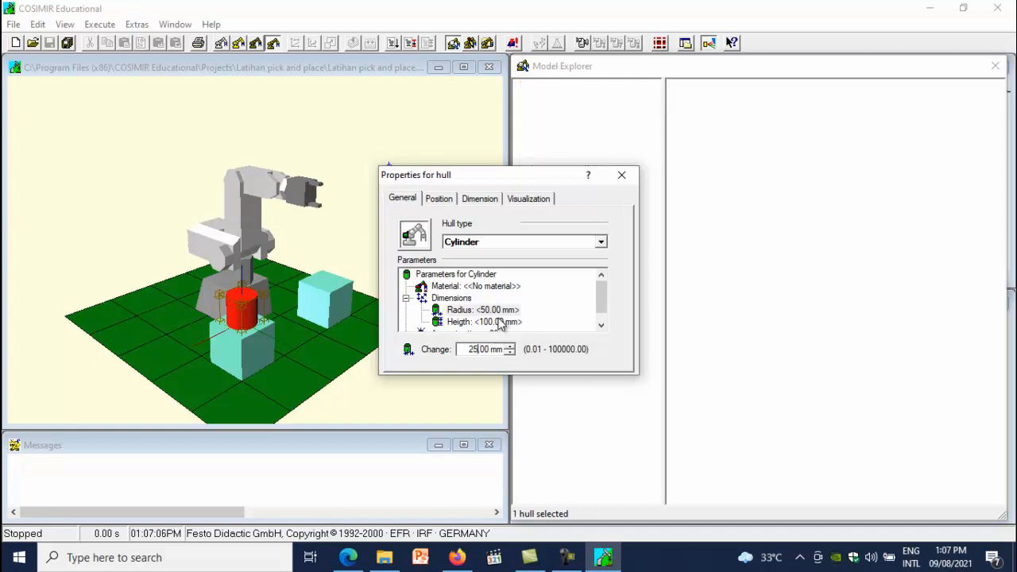
click(474, 350)
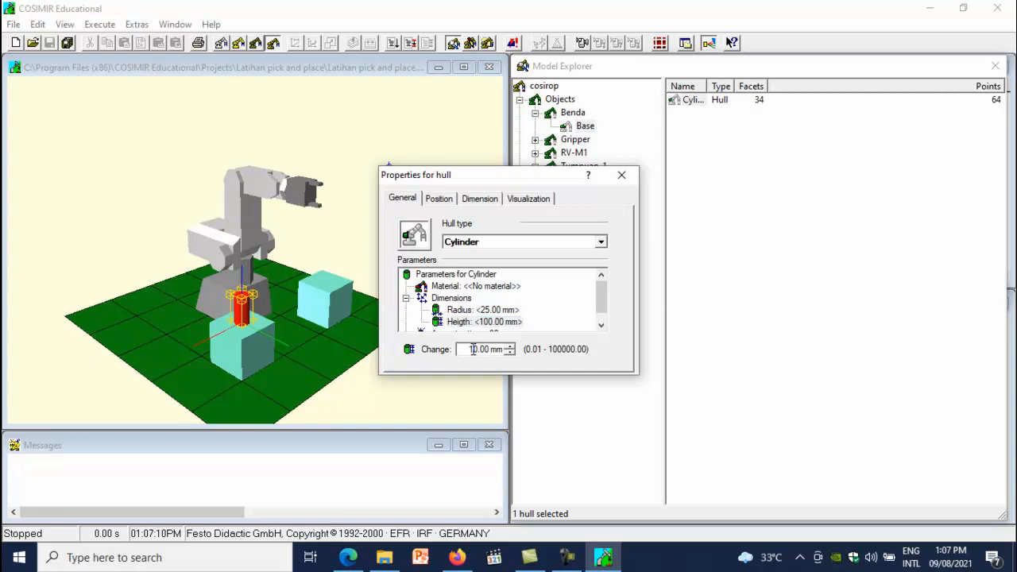
click(495, 310)
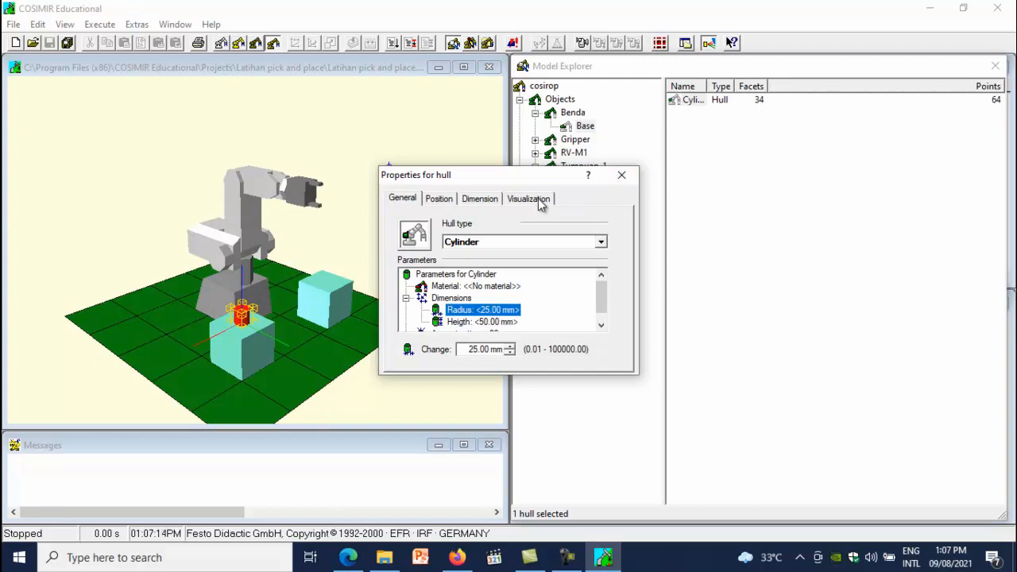
- Change the Benda cylinder hull's fill color to blue, close its properties, and deselect the cylinder
click(544, 203)
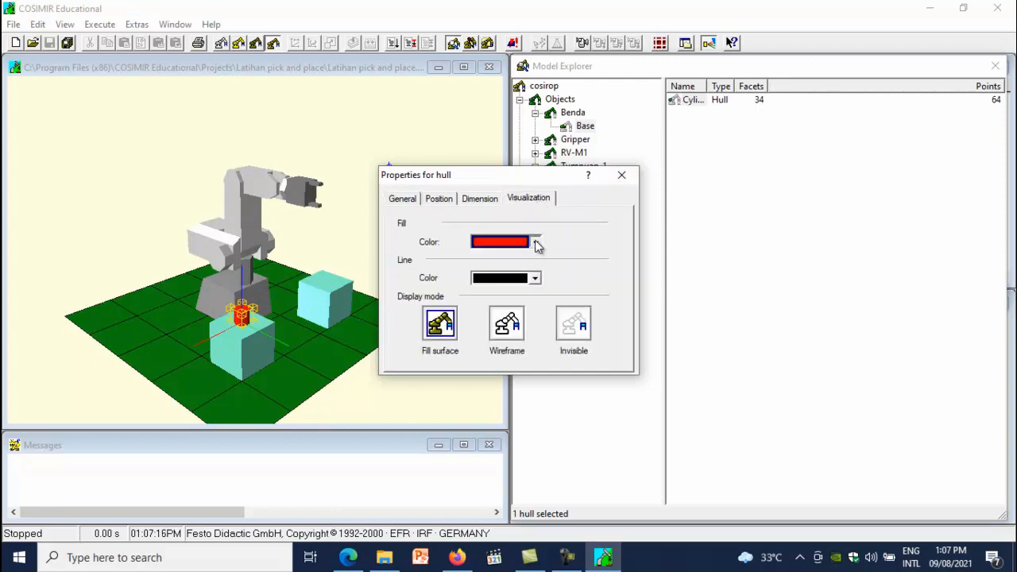
click(535, 241)
click(545, 271)
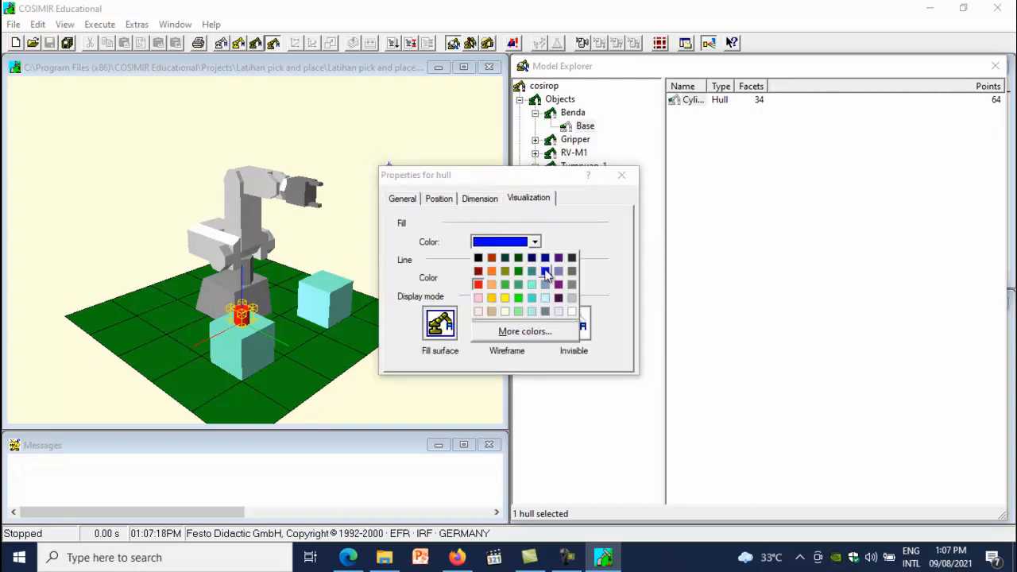
click(621, 175)
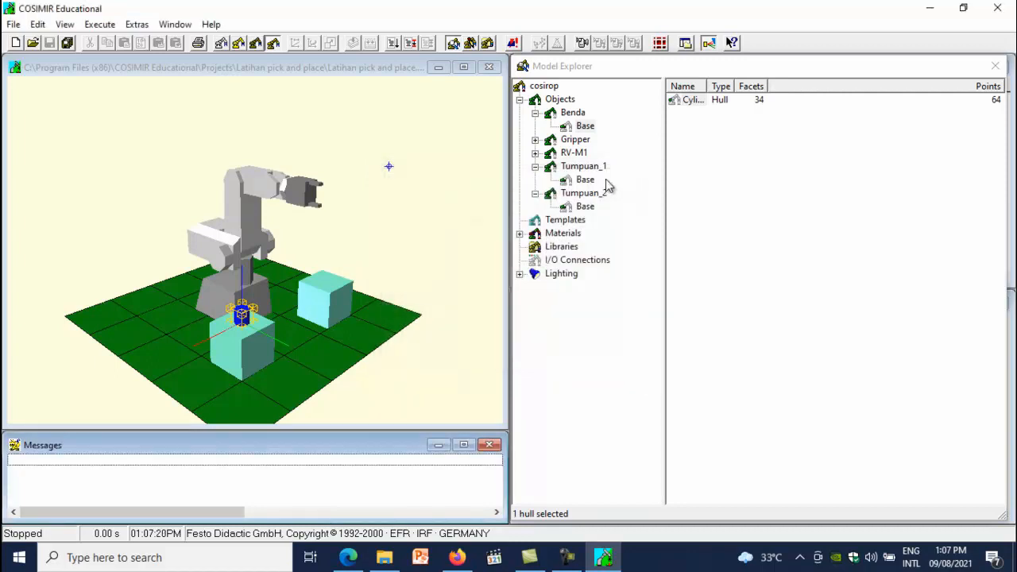
click(571, 114)
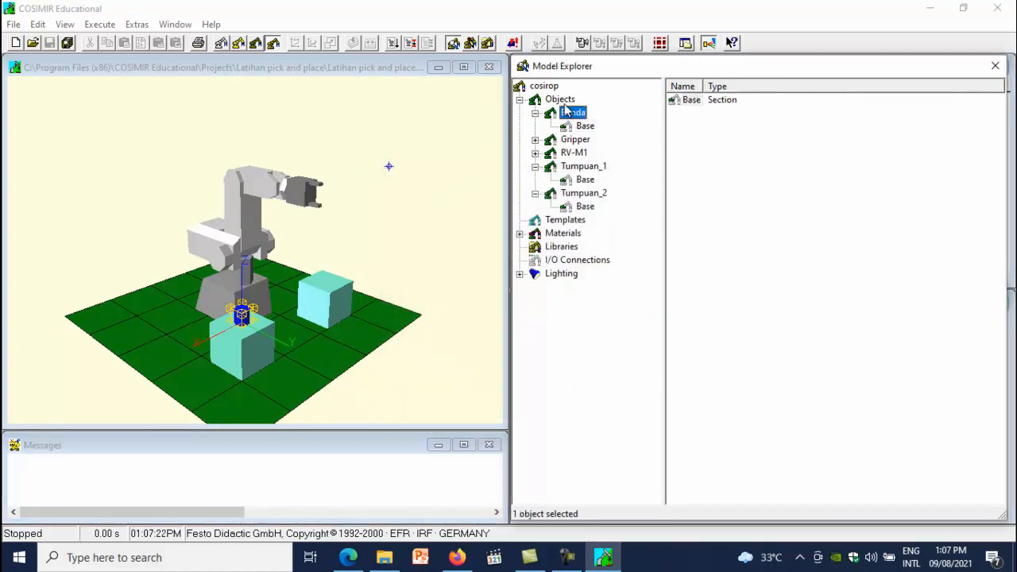
click(563, 101)
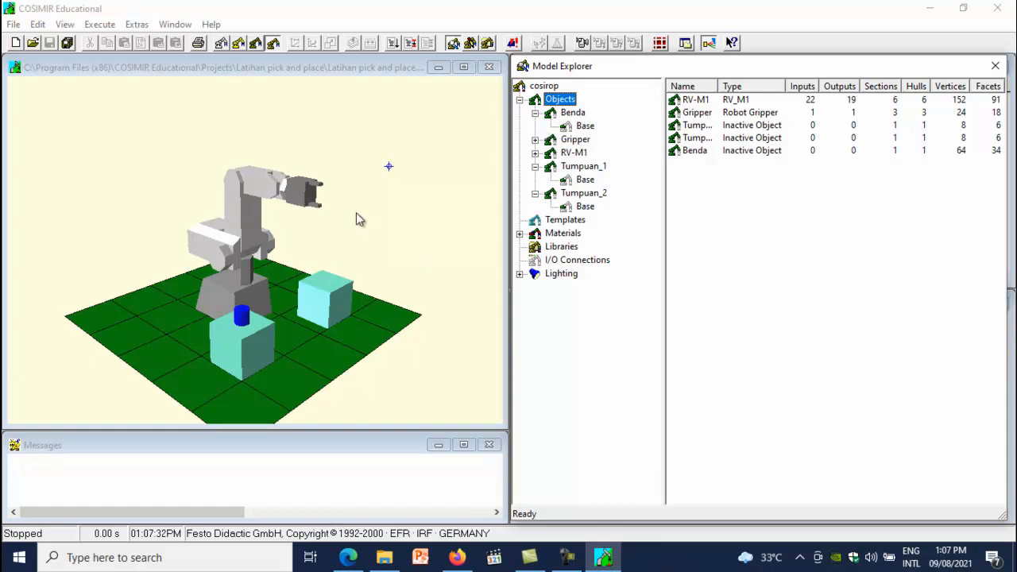
- Add a new grip point to the Base section of Benda
click(585, 127)
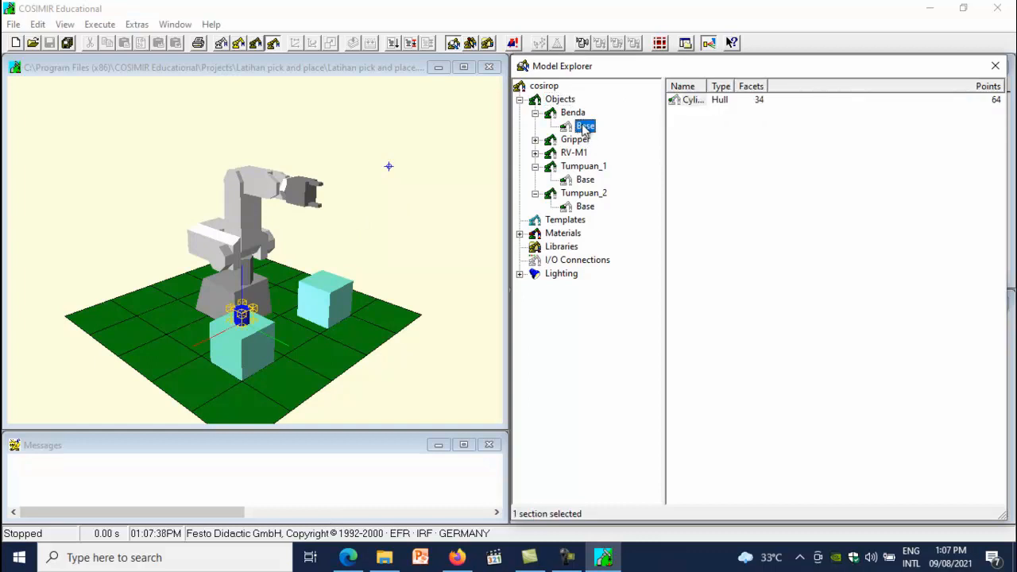
right_click(584, 130)
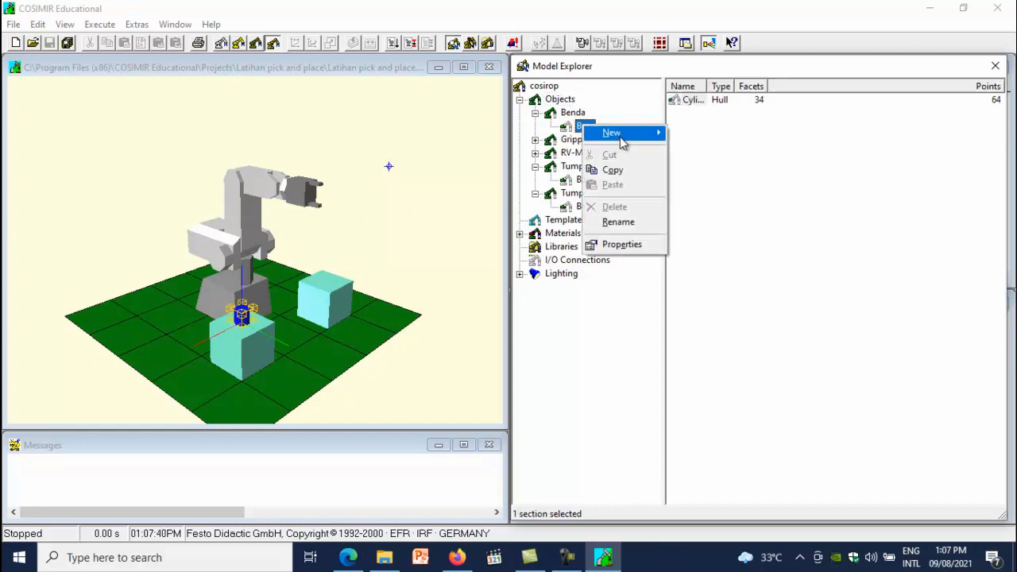
mouse_move(620, 133)
click(704, 148)
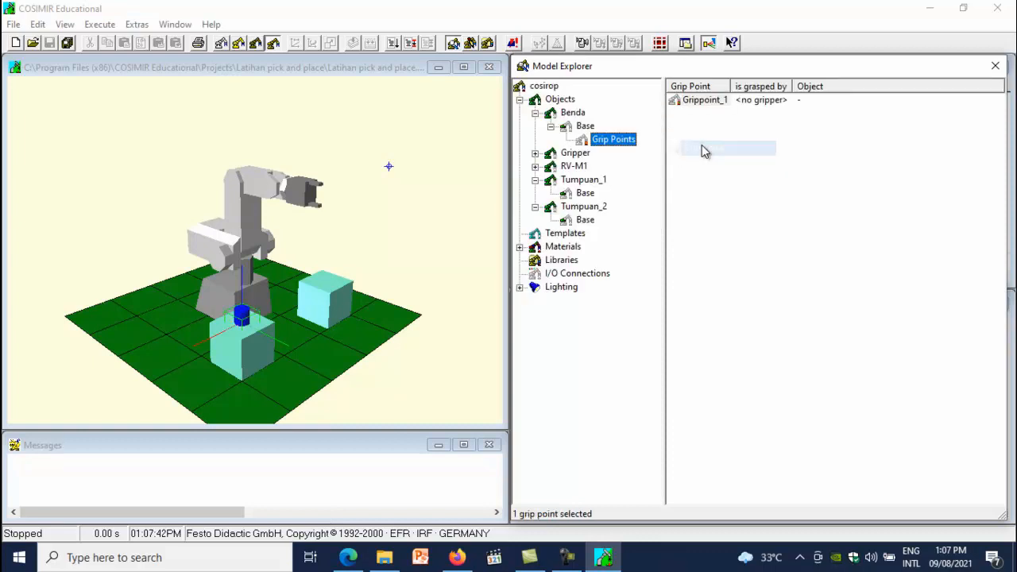
- Open the properties of the new grip point on Benda
click(701, 104)
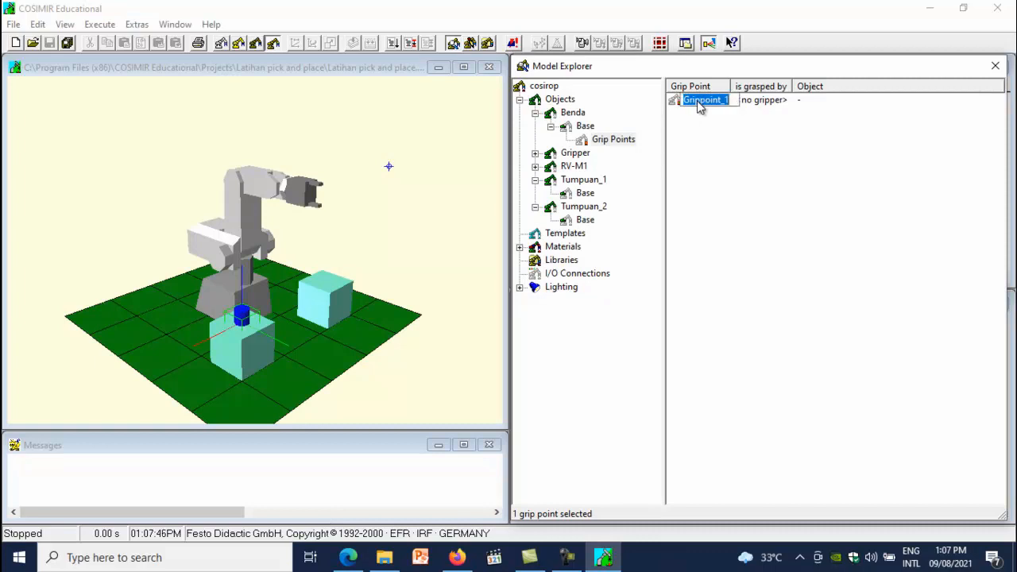
right_click(701, 107)
click(674, 148)
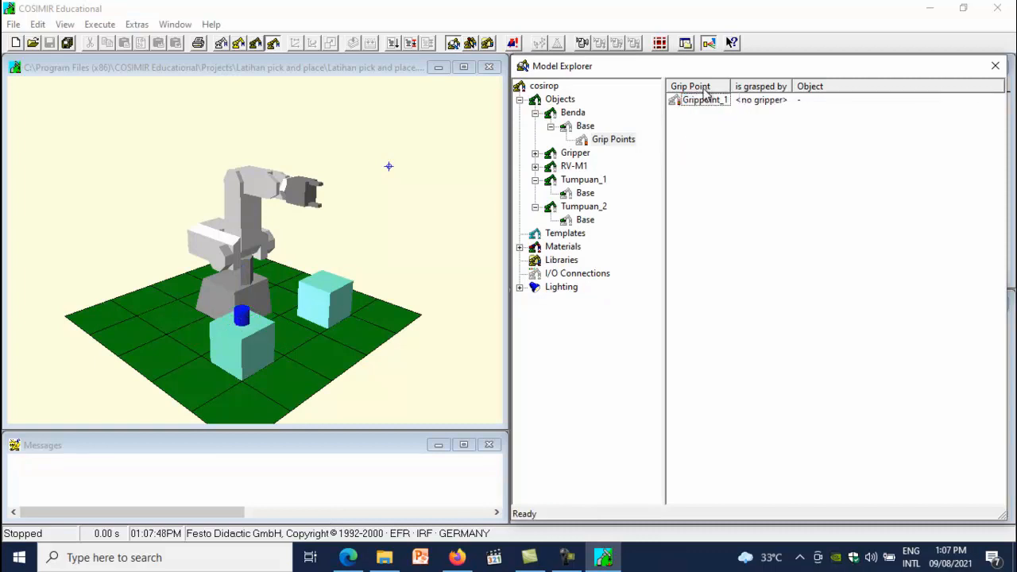
click(704, 106)
right_click(704, 107)
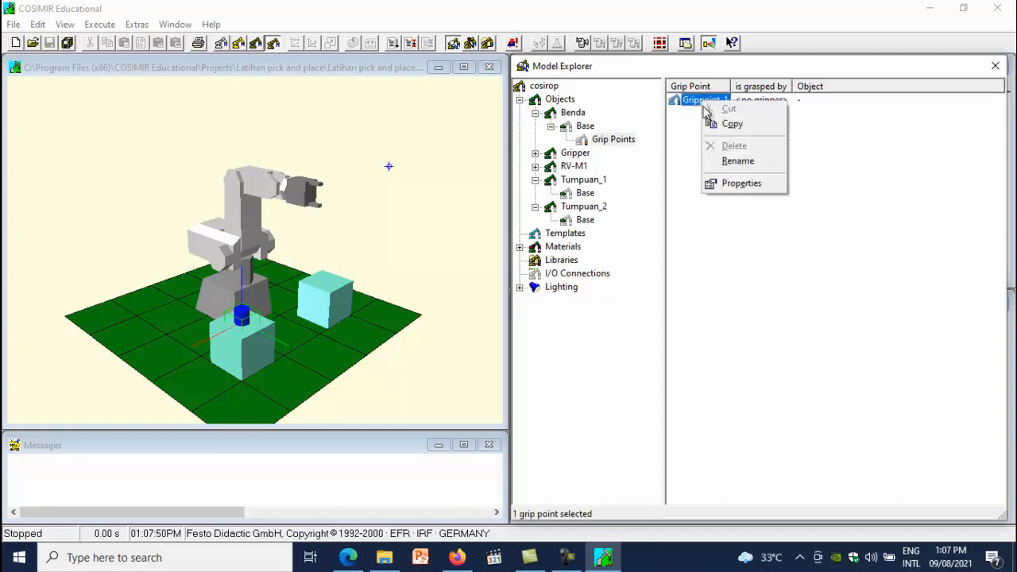
click(742, 186)
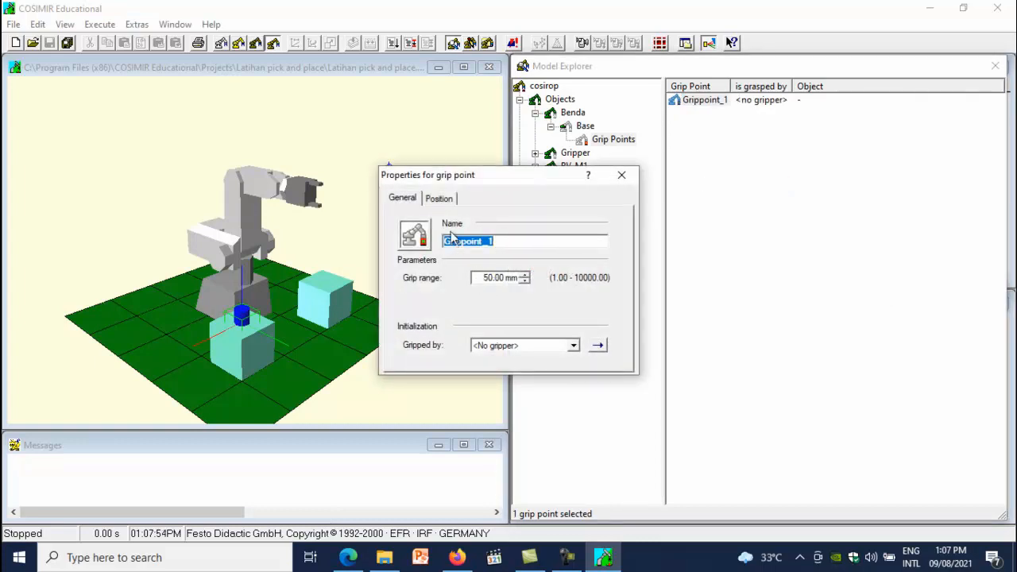
- Set the grip point's position to X 0 mm, Y 0 mm and Z 25 mm in section coordinates, and close its properties
click(443, 199)
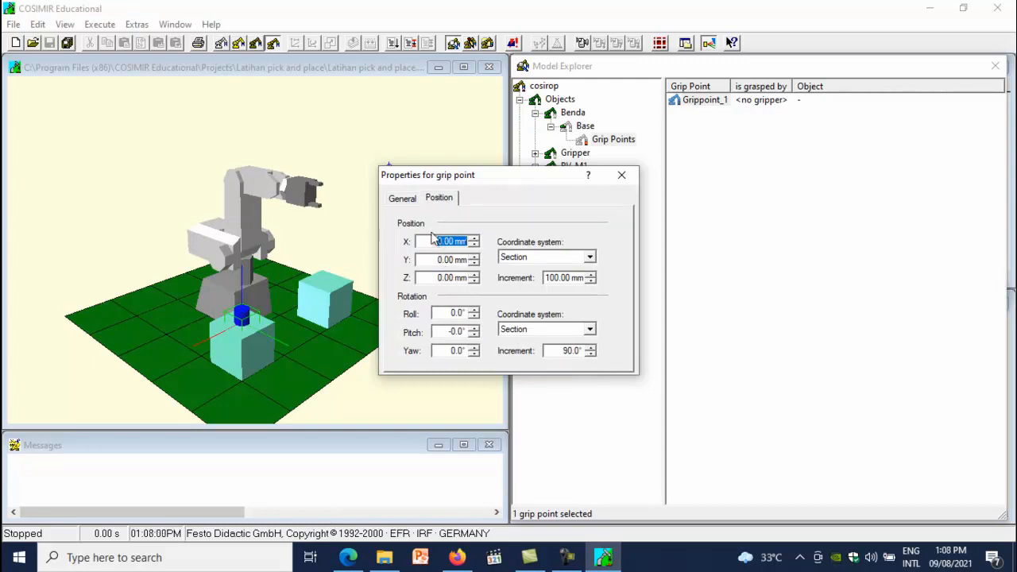
click(409, 199)
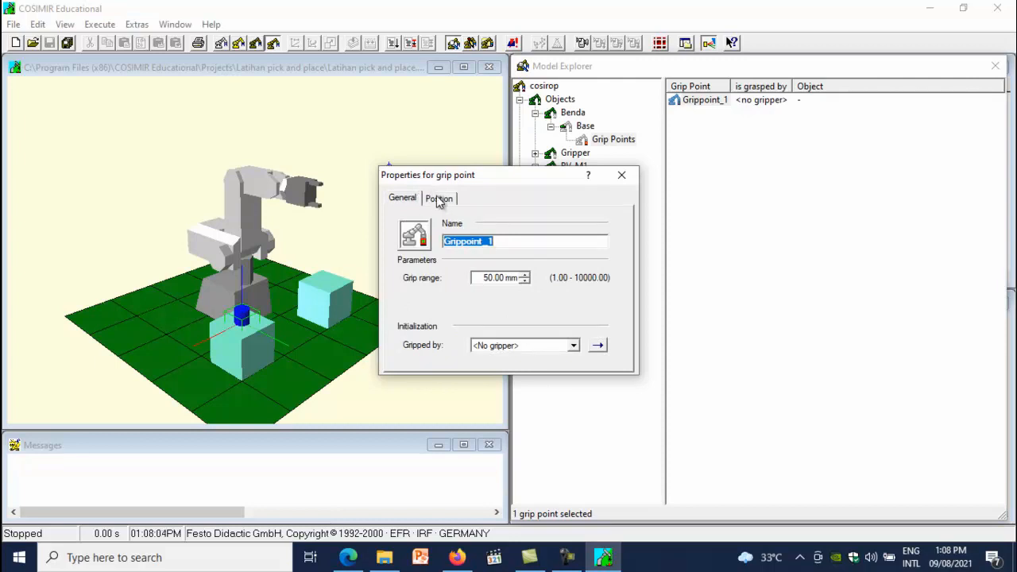
click(439, 199)
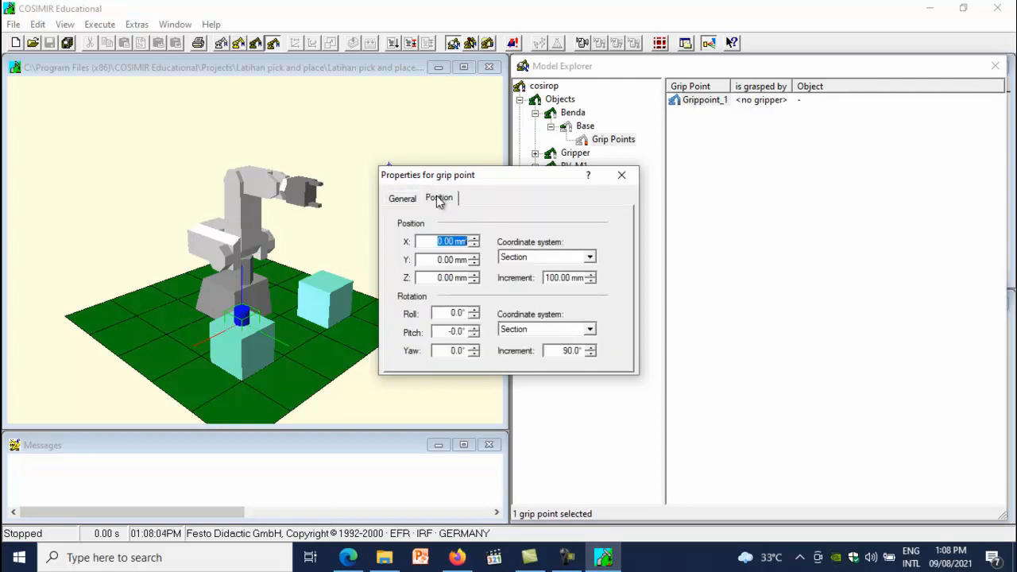
click(442, 243)
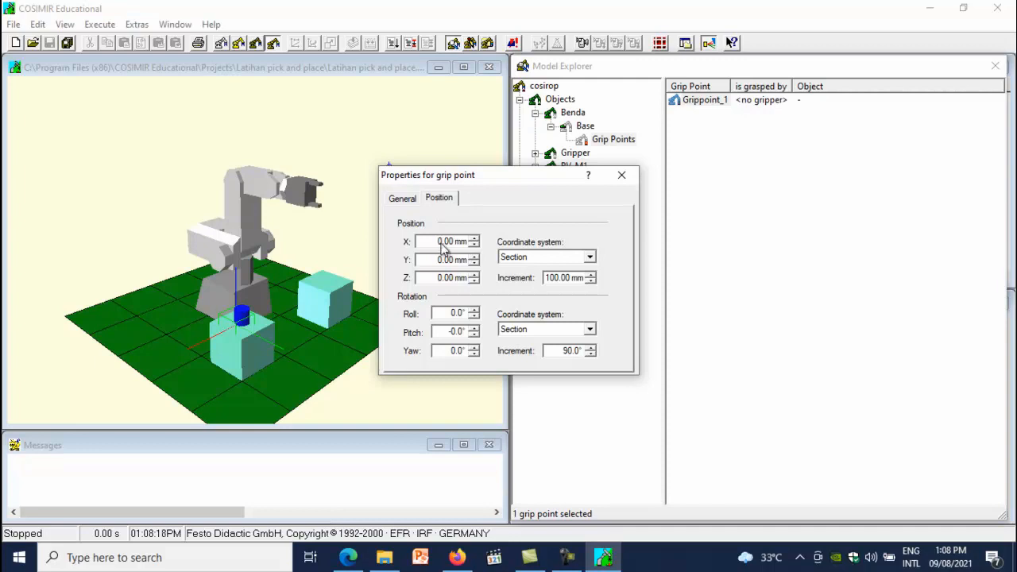
click(441, 262)
click(445, 263)
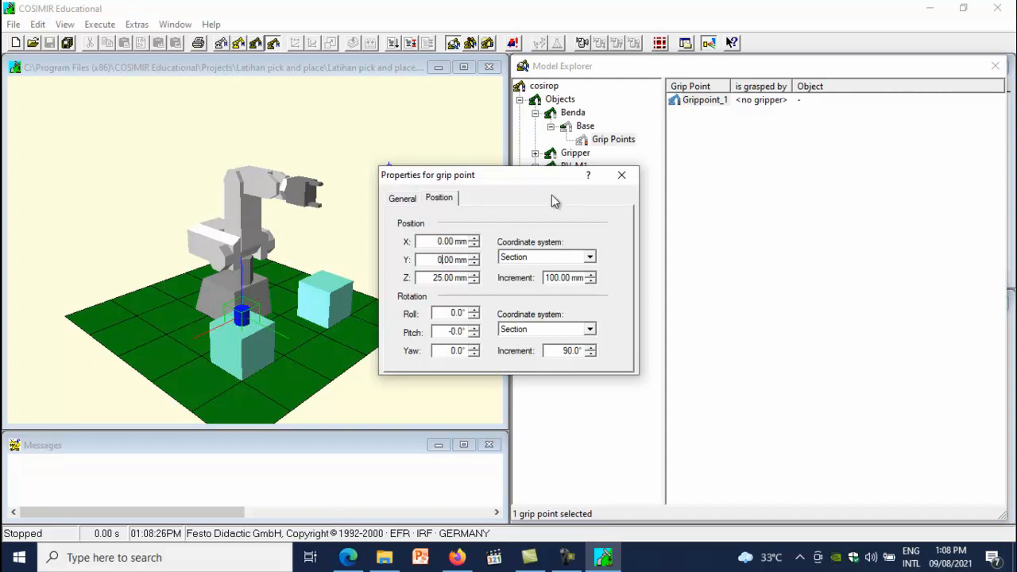
click(404, 200)
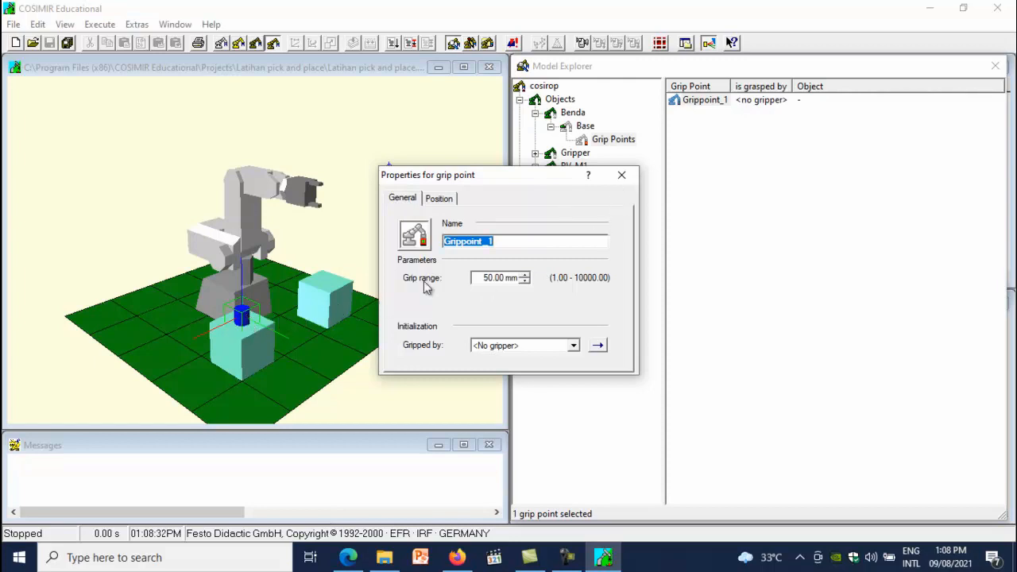
click(624, 176)
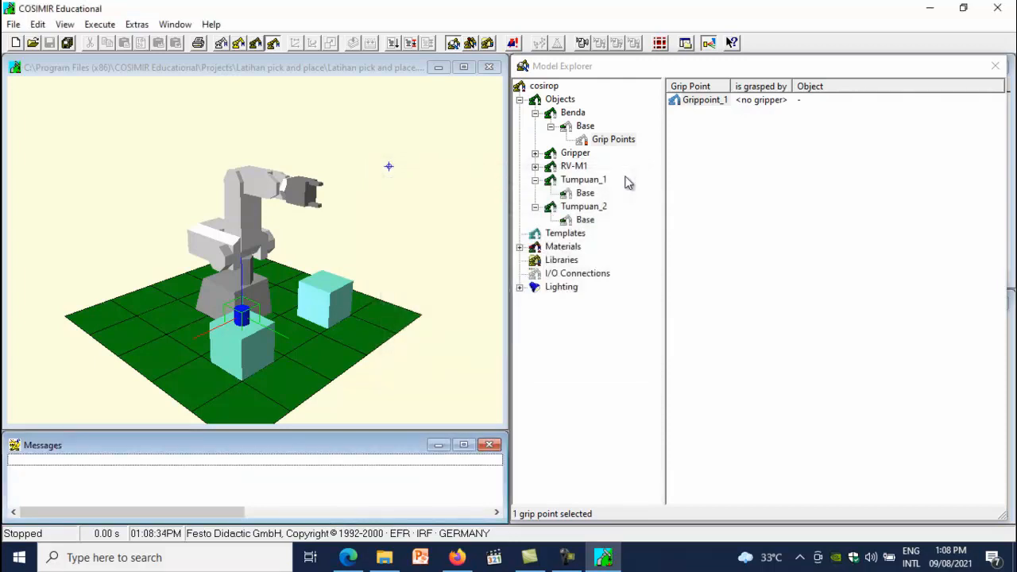
- Close the Model Explorer, open the Teach-In jog window for the RV-M1, and move it clear of the workcell view
click(560, 101)
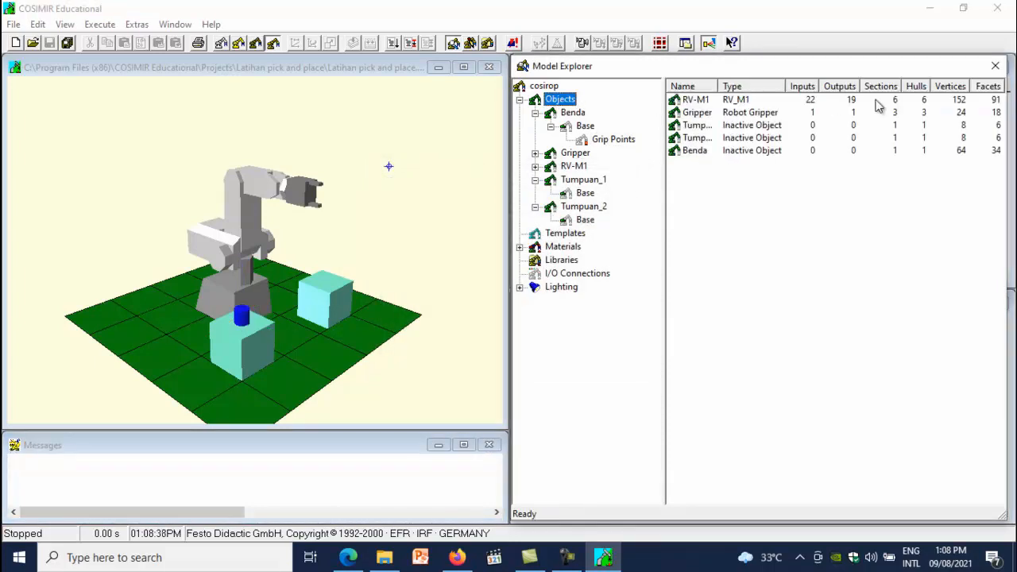
click(992, 65)
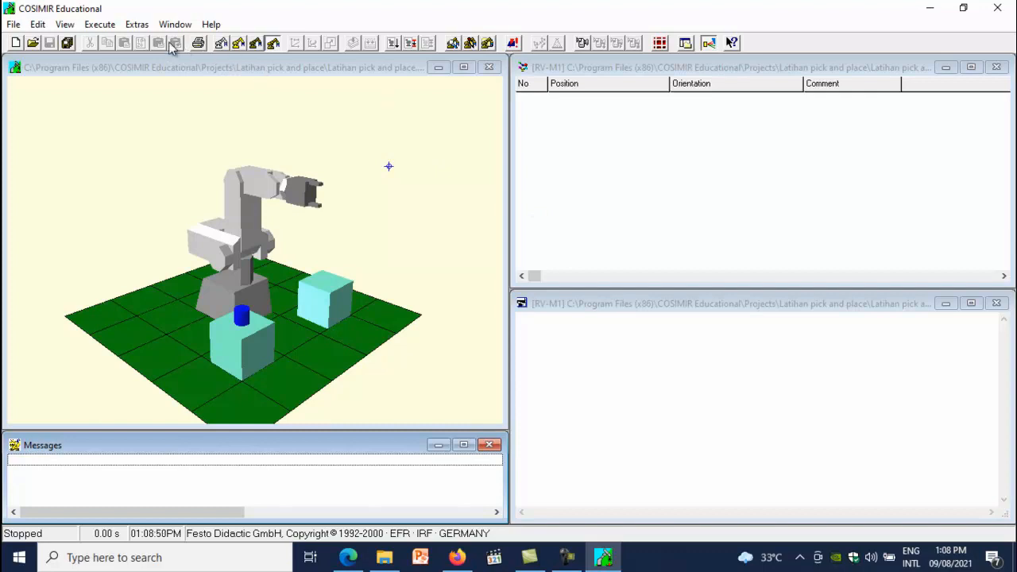
click(137, 25)
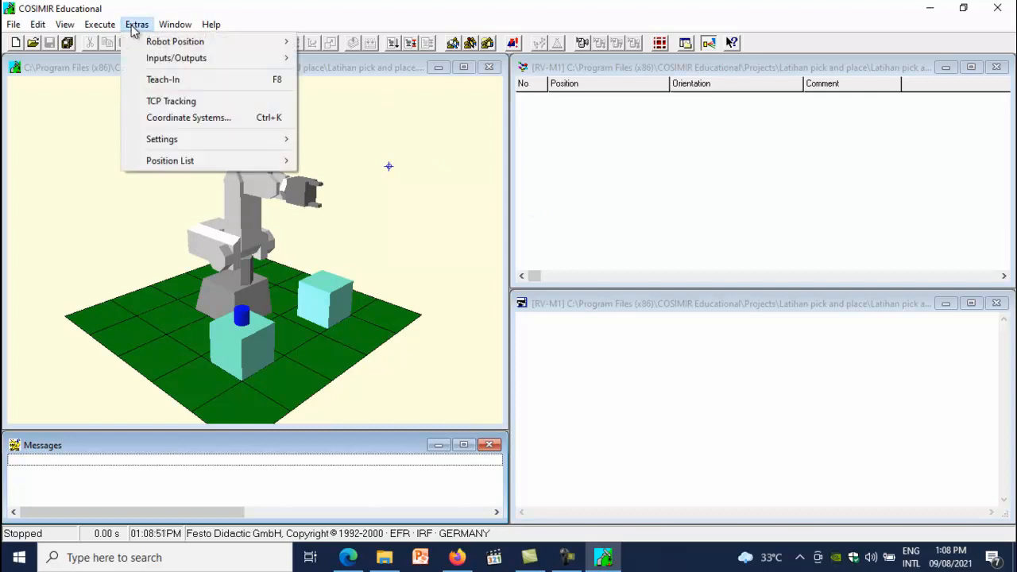
click(174, 80)
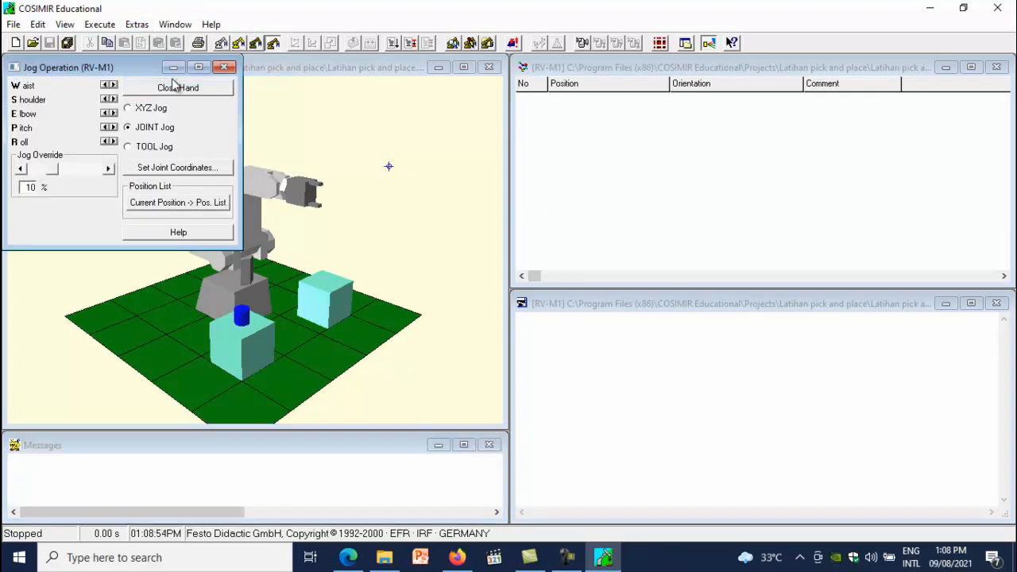
drag(129, 70, 636, 72)
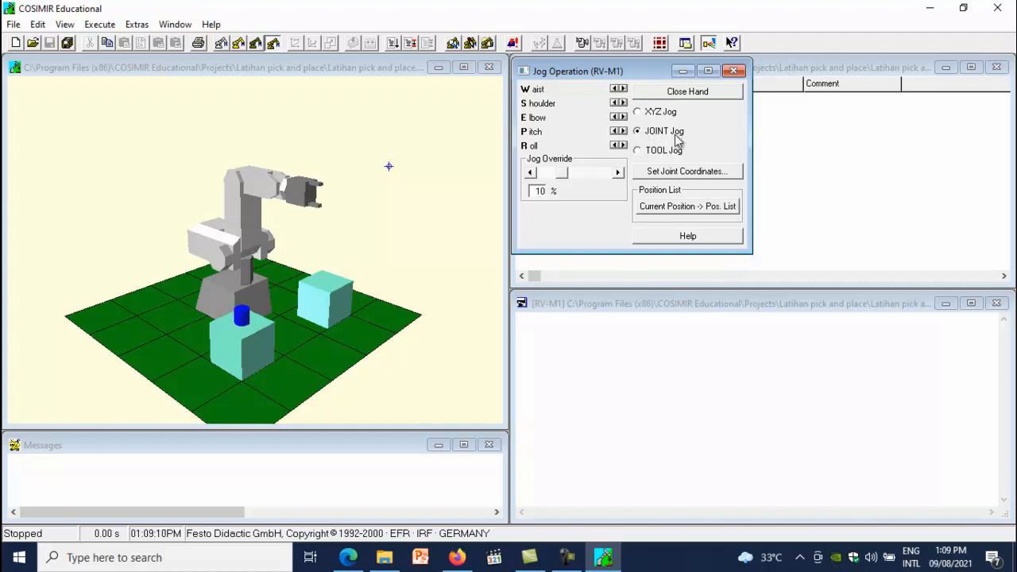
- Jog the robot's waist slightly toward the second support box in JOINT Jog mode, and raise the jog override to about 32%
click(622, 91)
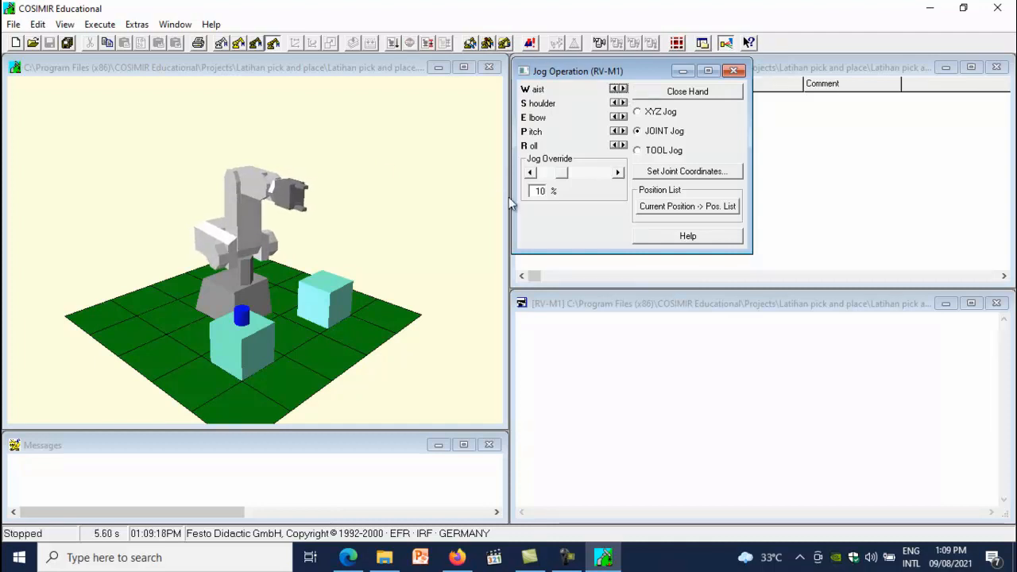
click(568, 175)
drag(572, 178, 579, 174)
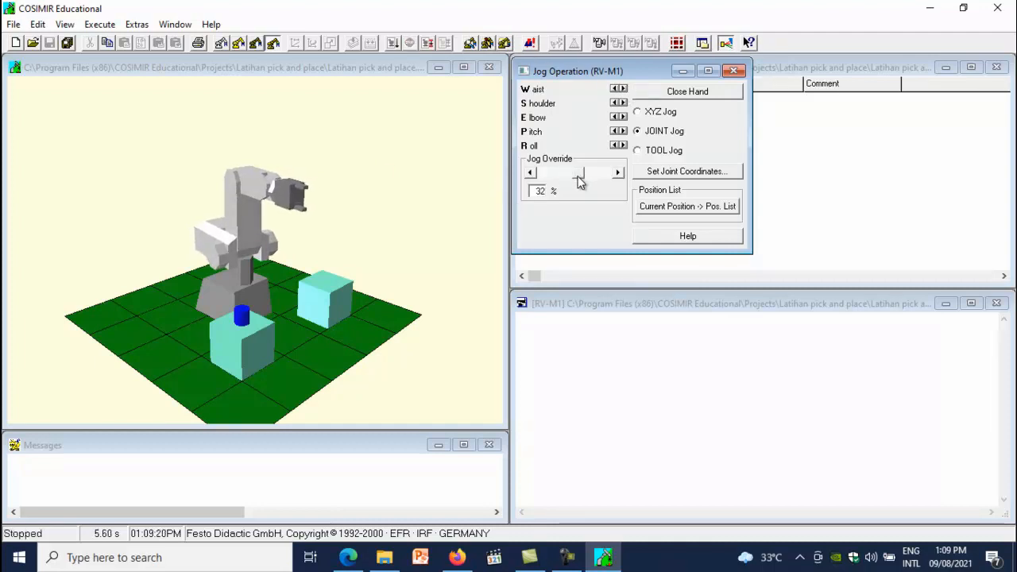
- Jog the robot's waist toward the cylinder and swing it back past the second support box
click(624, 90)
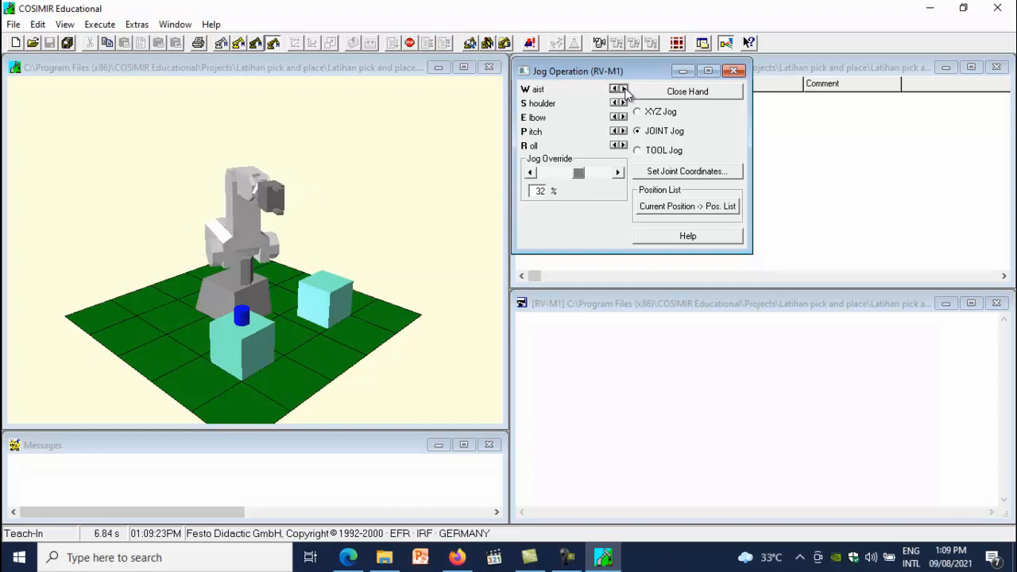
click(624, 89)
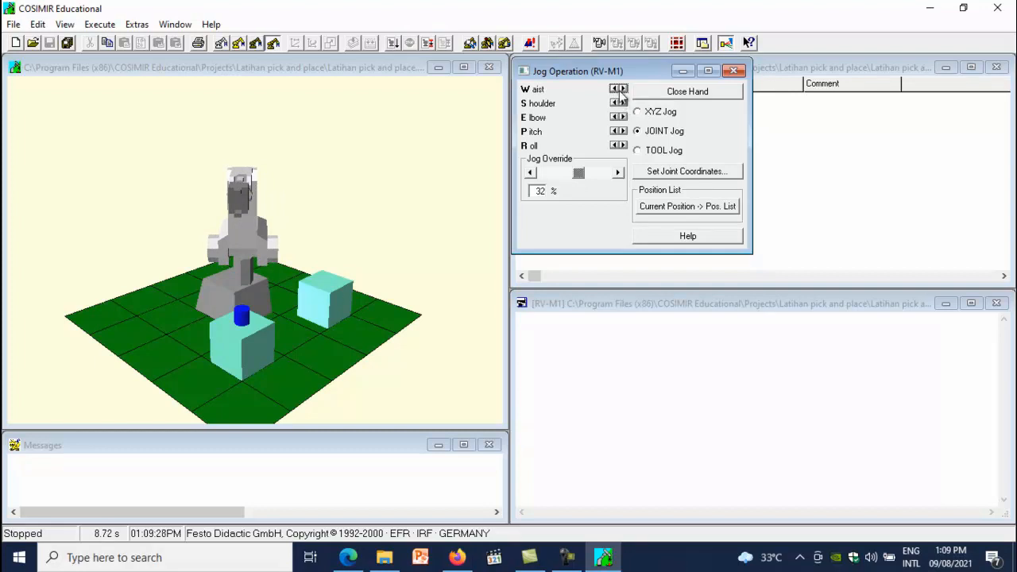
click(623, 89)
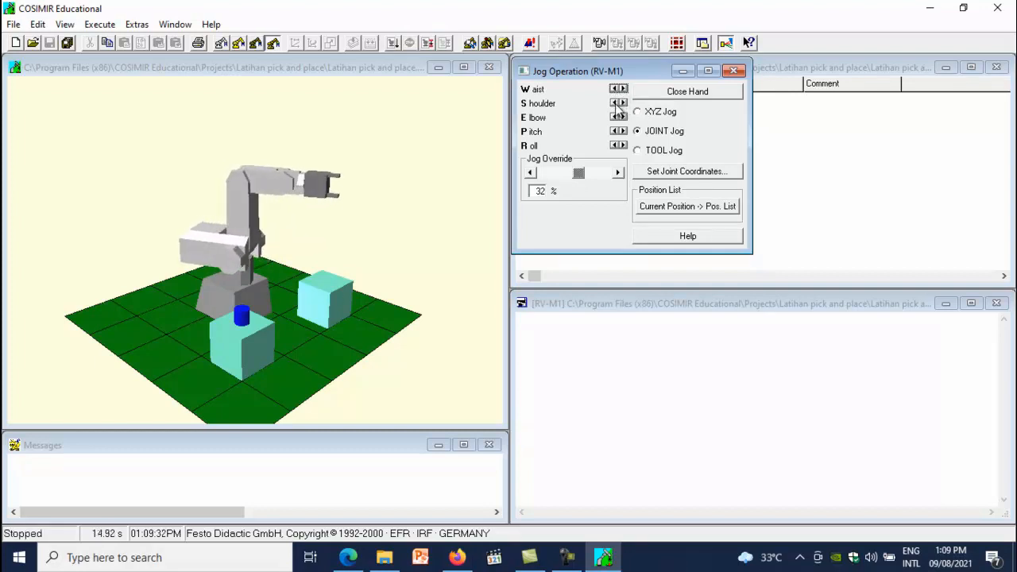
- Jog the shoulder forward and adjust the elbow and pitch so the arm leans out with the gripper tilted downward
click(618, 104)
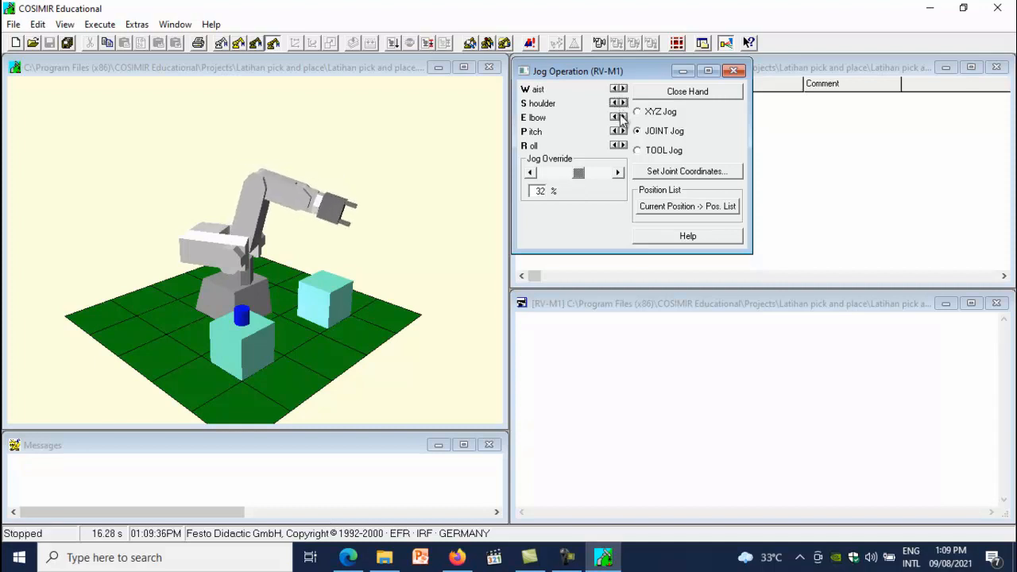
click(624, 118)
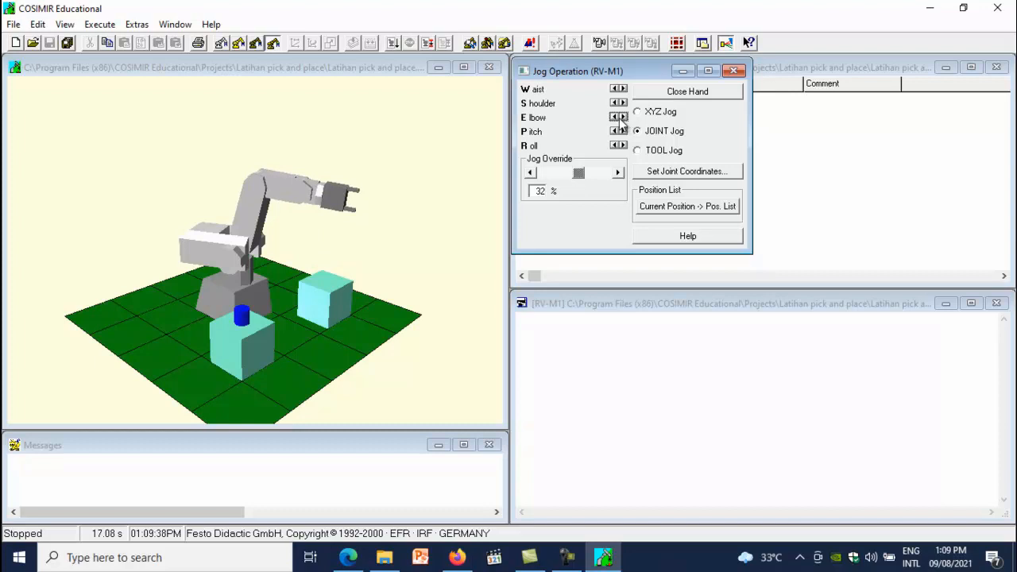
click(617, 132)
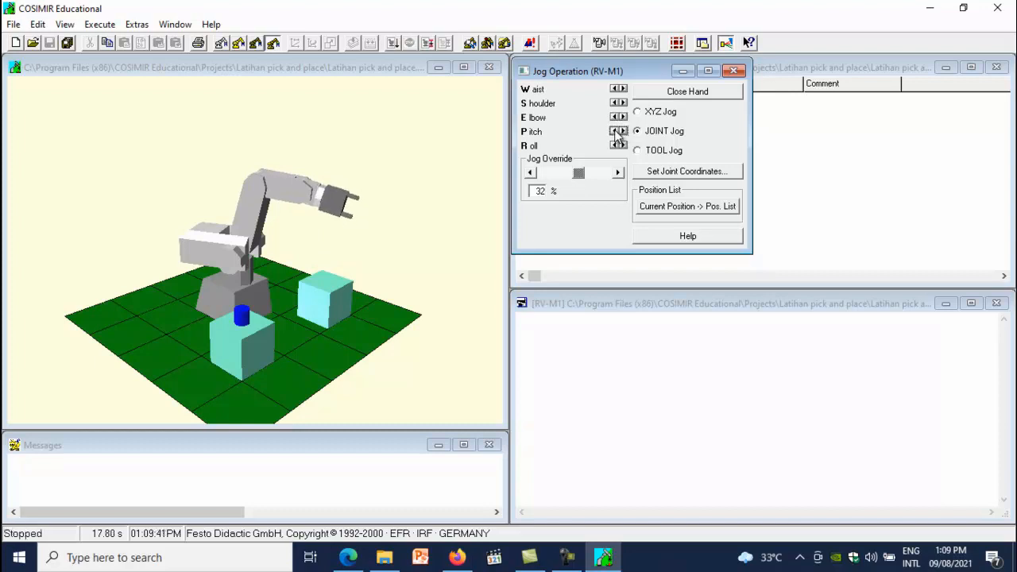
click(617, 132)
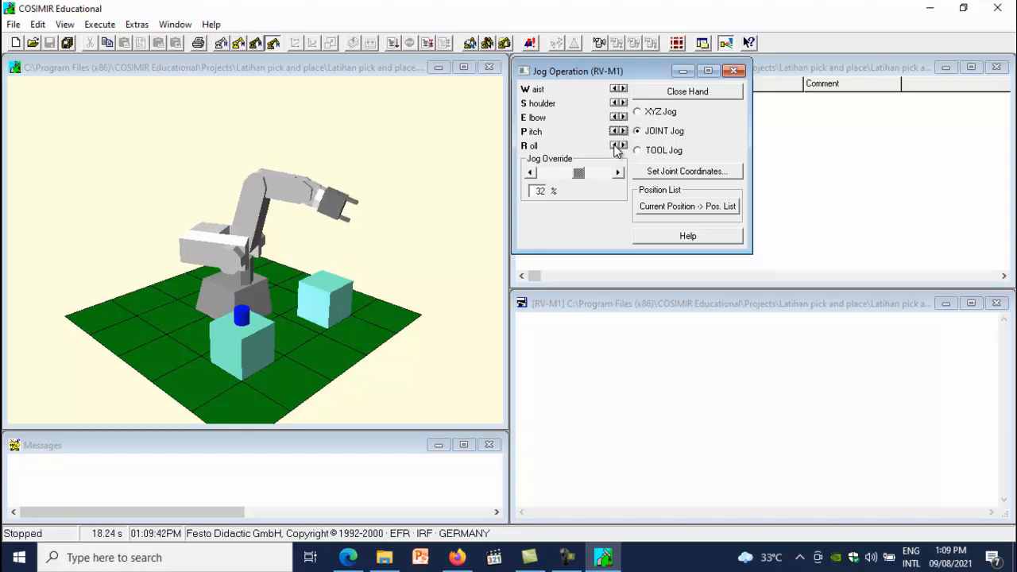
- Jog the roll joint to turn the gripper fingers, and swing the waist back so the arm faces the second support box
click(617, 146)
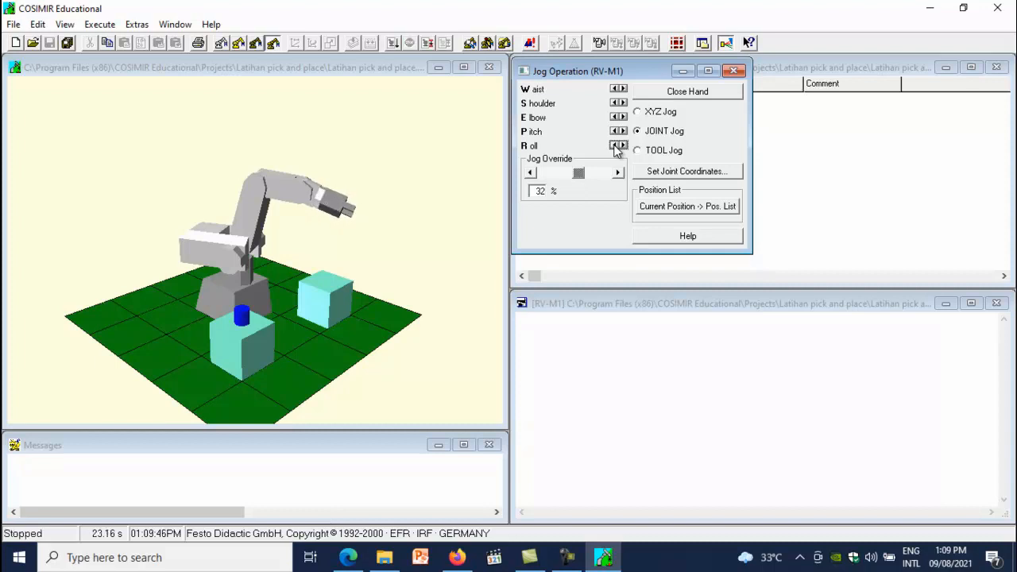
click(617, 147)
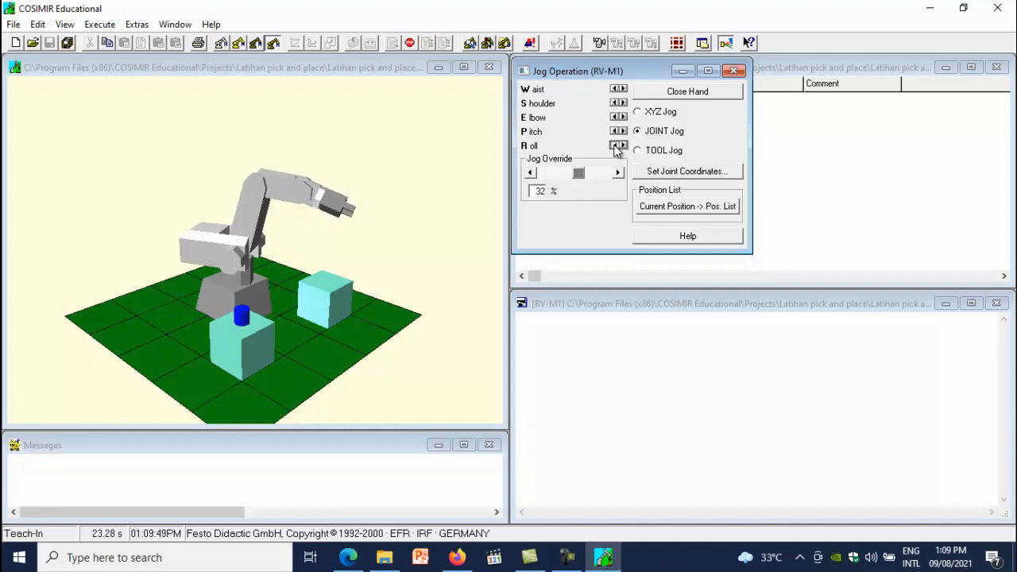
click(617, 146)
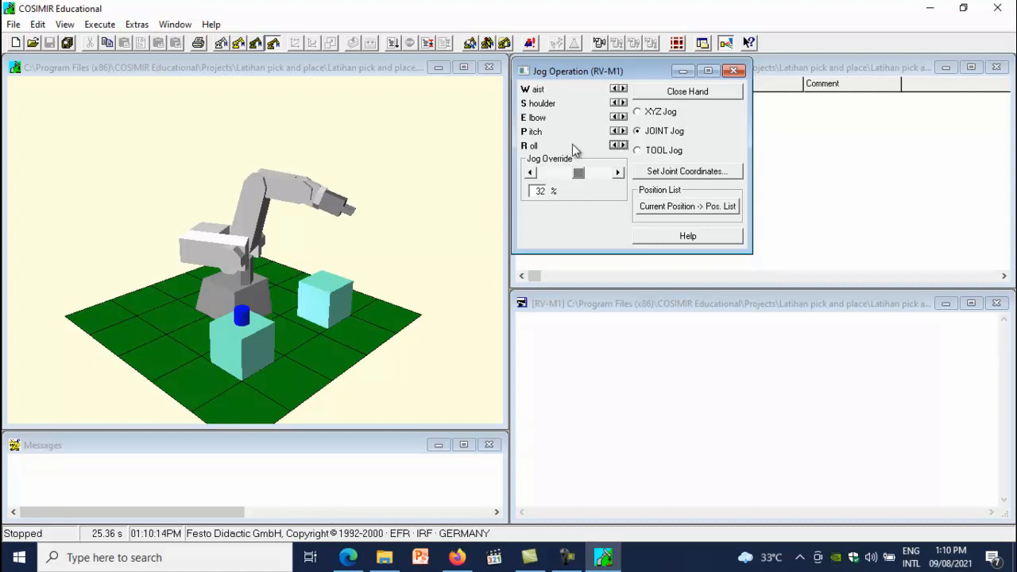
click(622, 90)
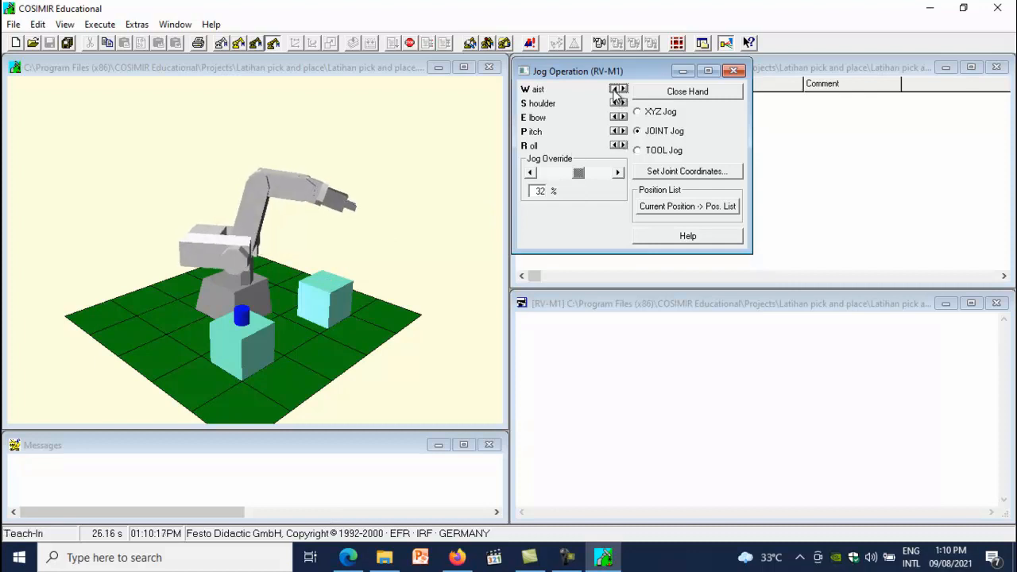
drag(624, 91, 624, 89)
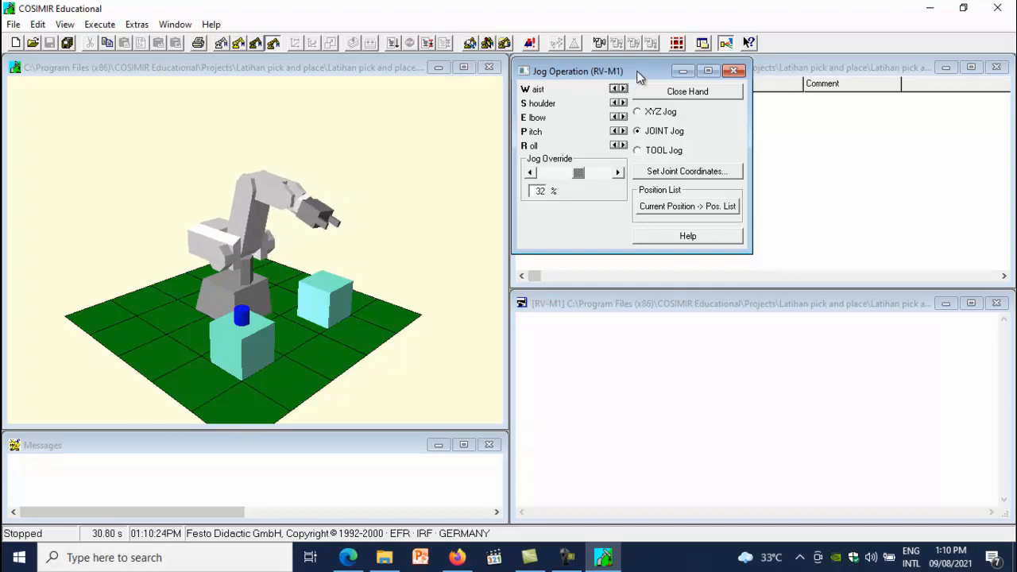
- Store the current robot position in the position list and give the entry the comment "Posisi Aman"
drag(638, 74, 839, 184)
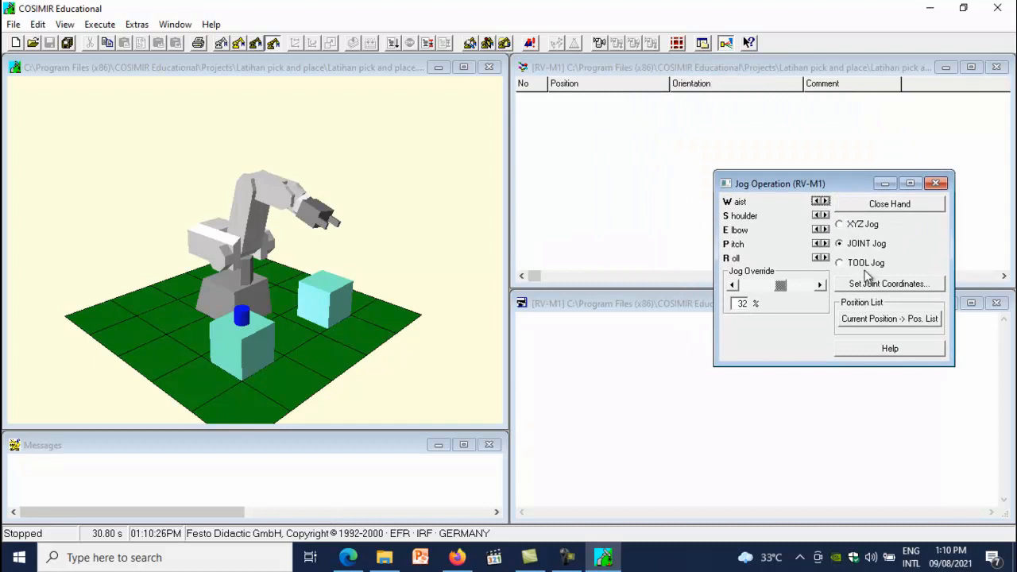
click(884, 319)
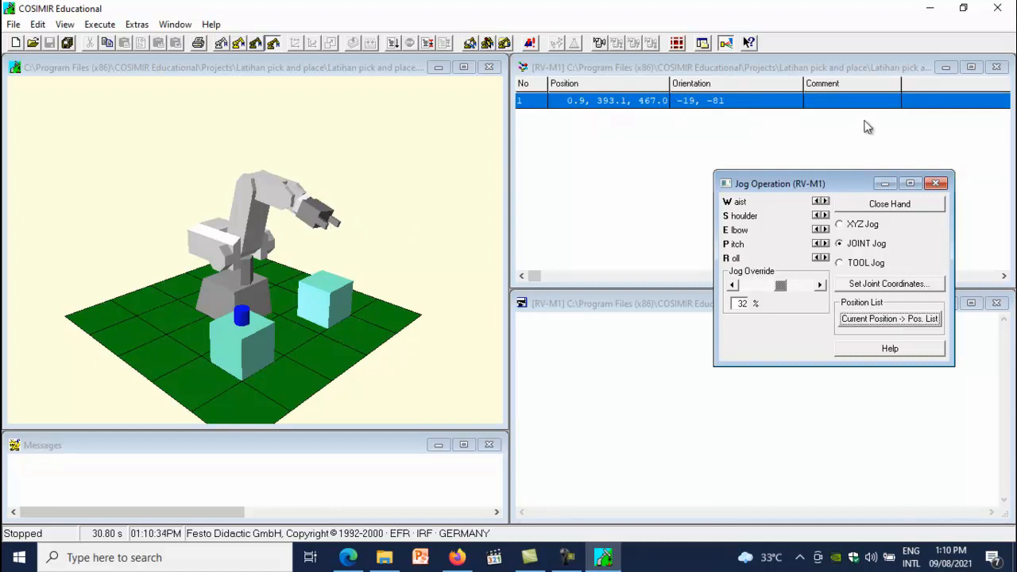
click(820, 109)
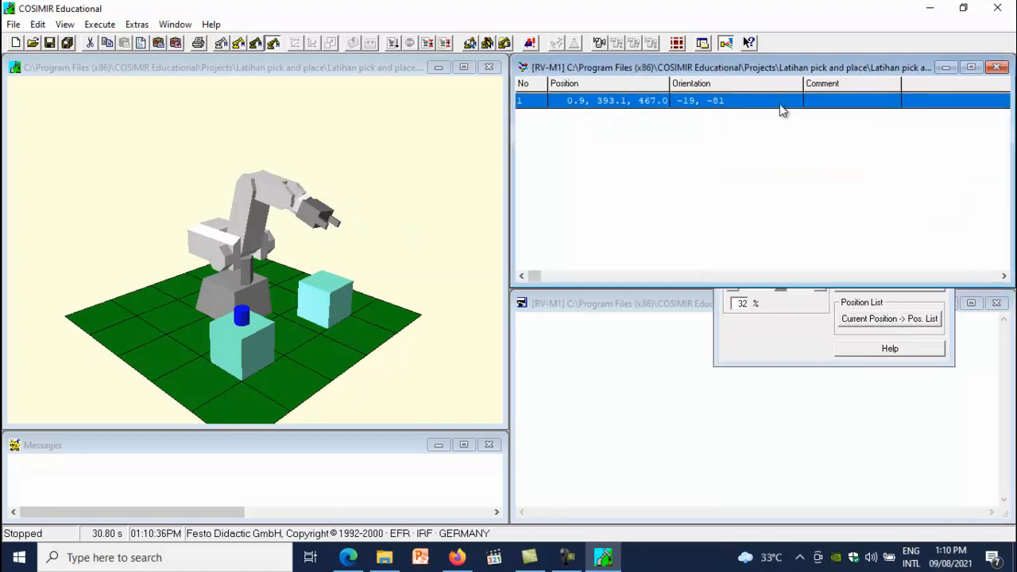
right_click(782, 108)
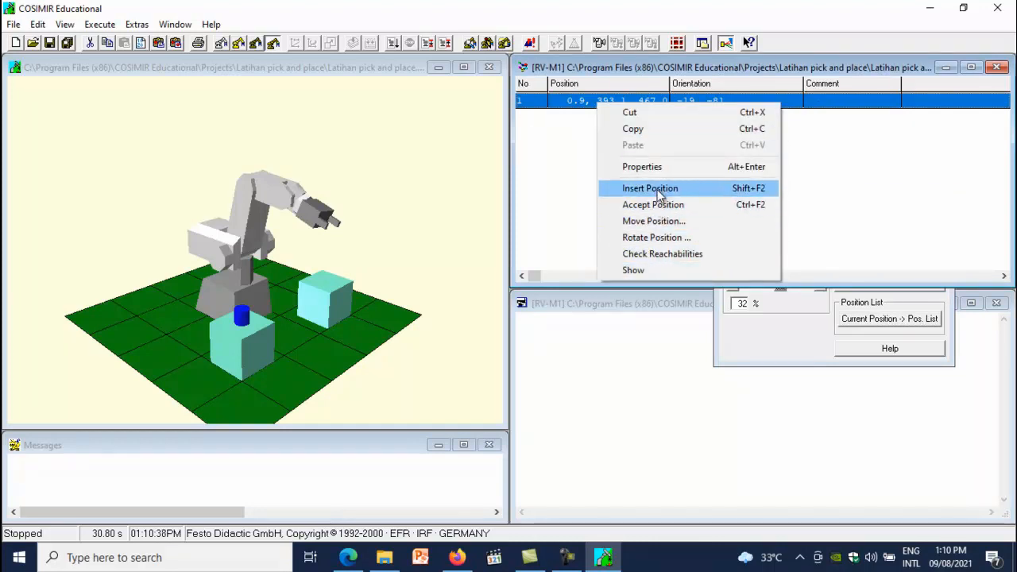
click(645, 167)
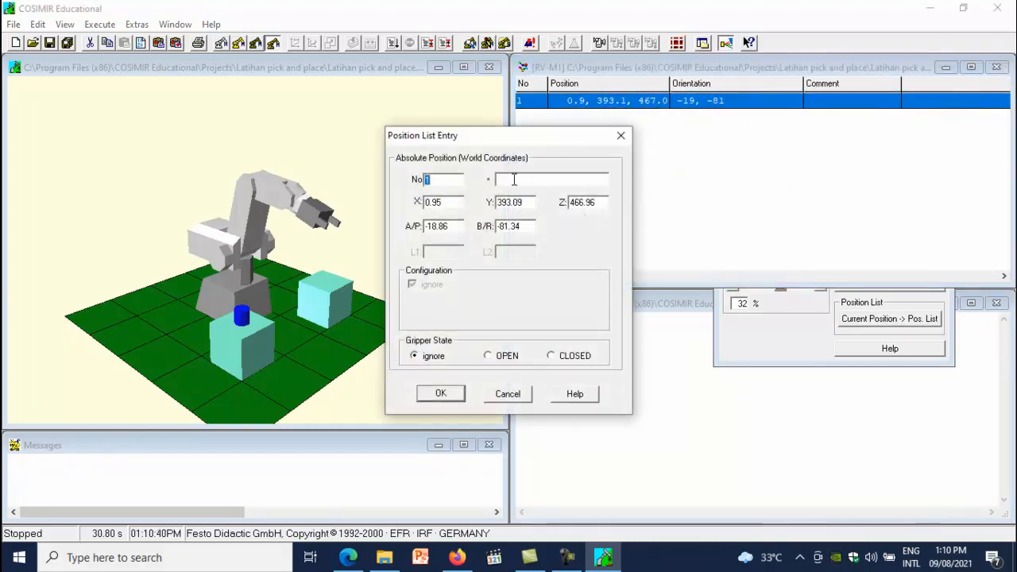
text(Posisi Aman)
click(442, 392)
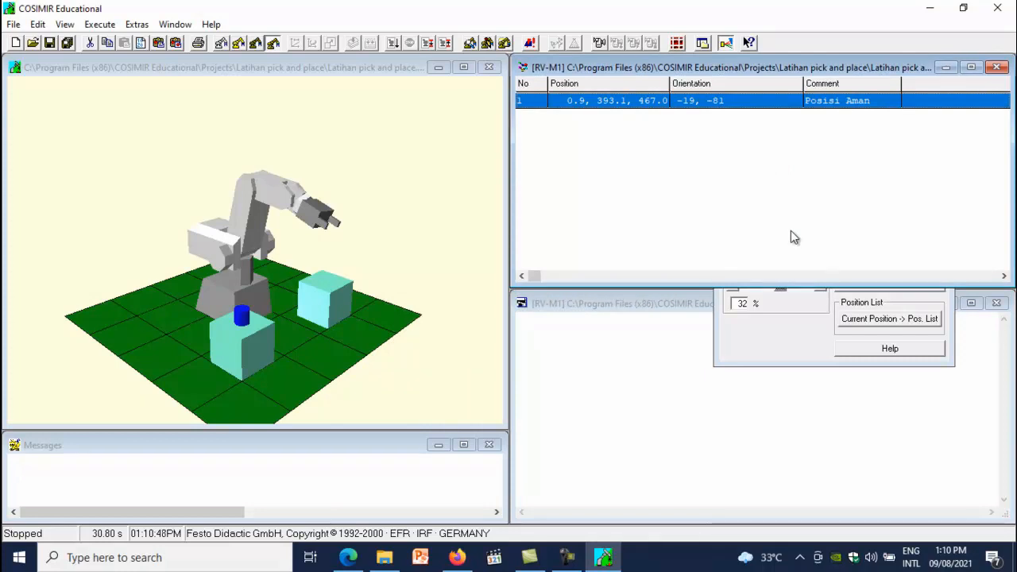
- Jog the waist until the arm points toward the cylinder on the first support box
click(821, 320)
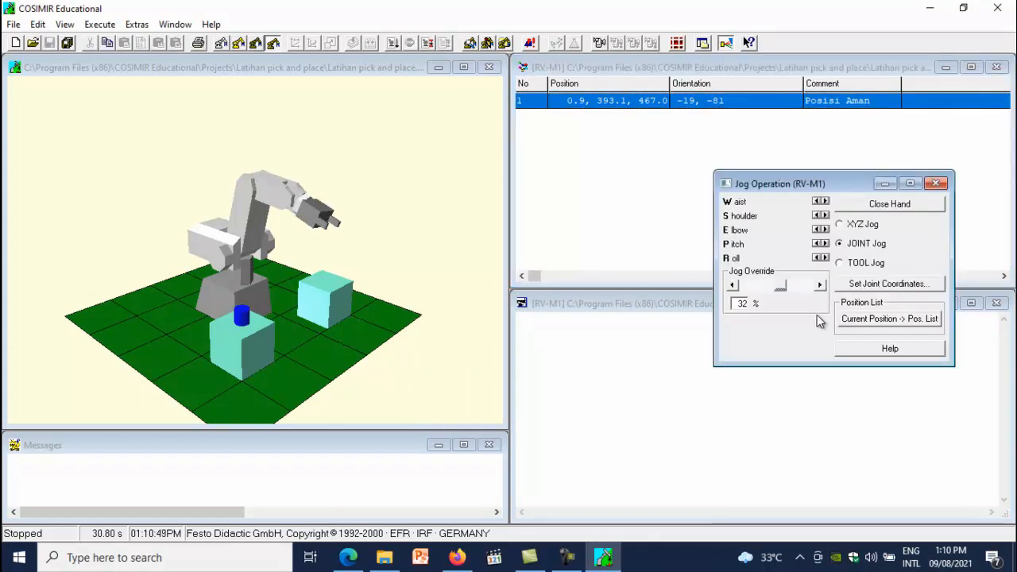
click(819, 204)
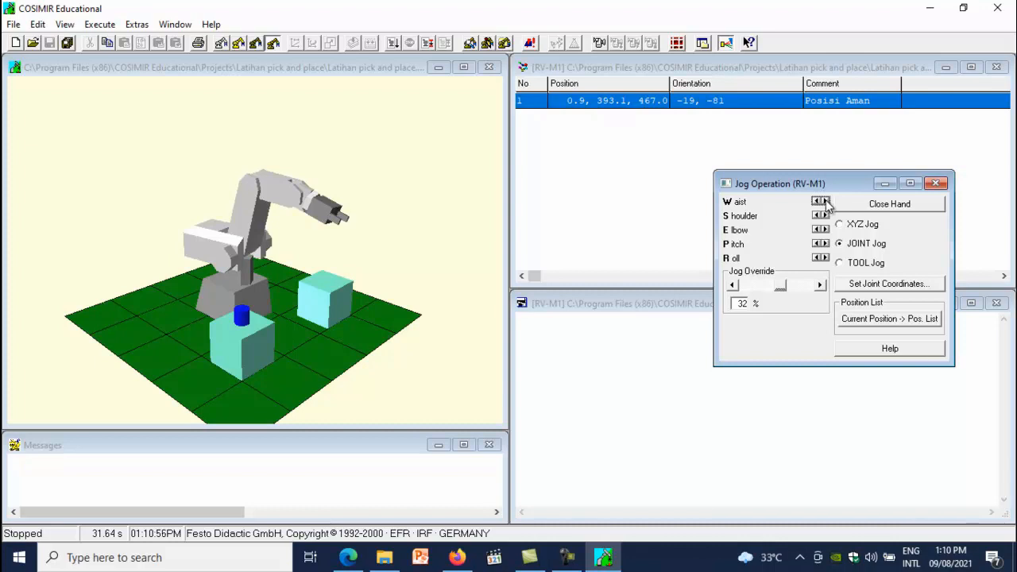
click(826, 203)
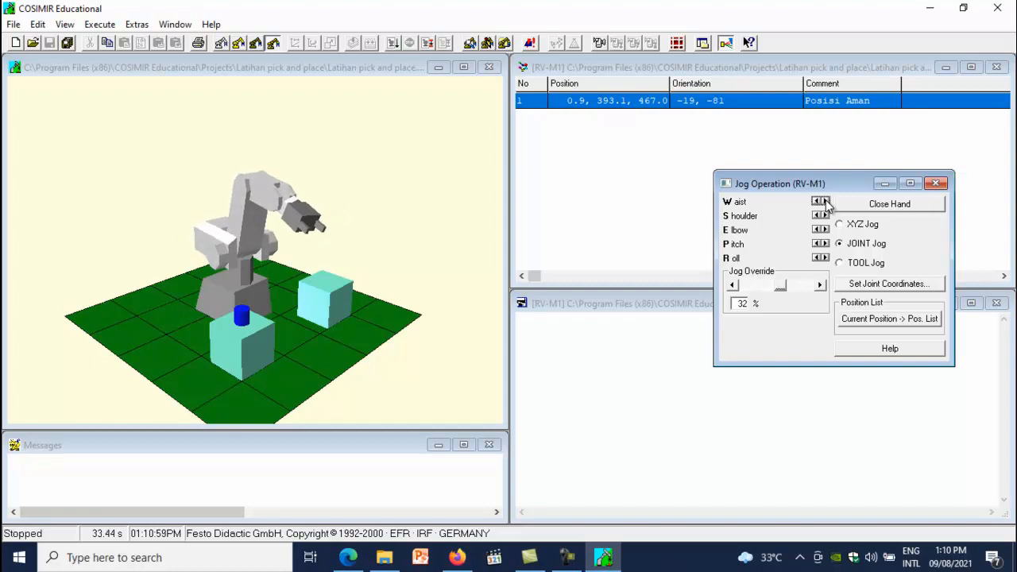
click(826, 204)
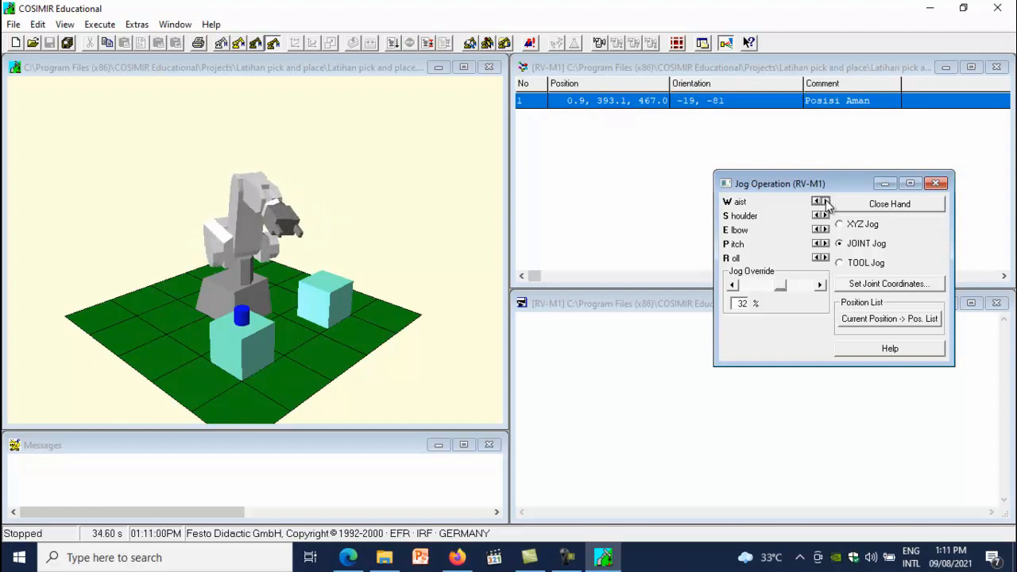
click(826, 204)
click(827, 203)
click(826, 204)
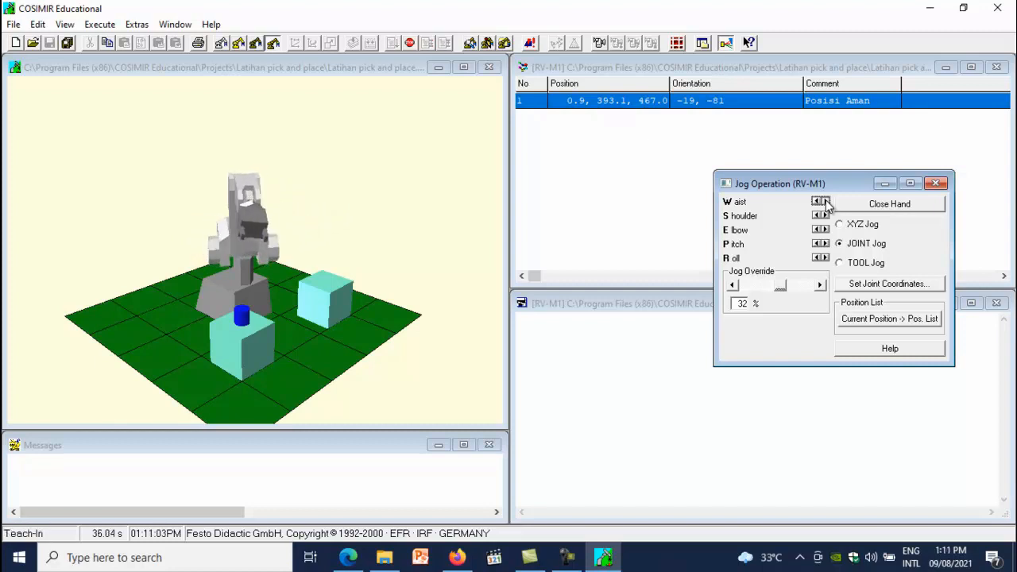
click(817, 202)
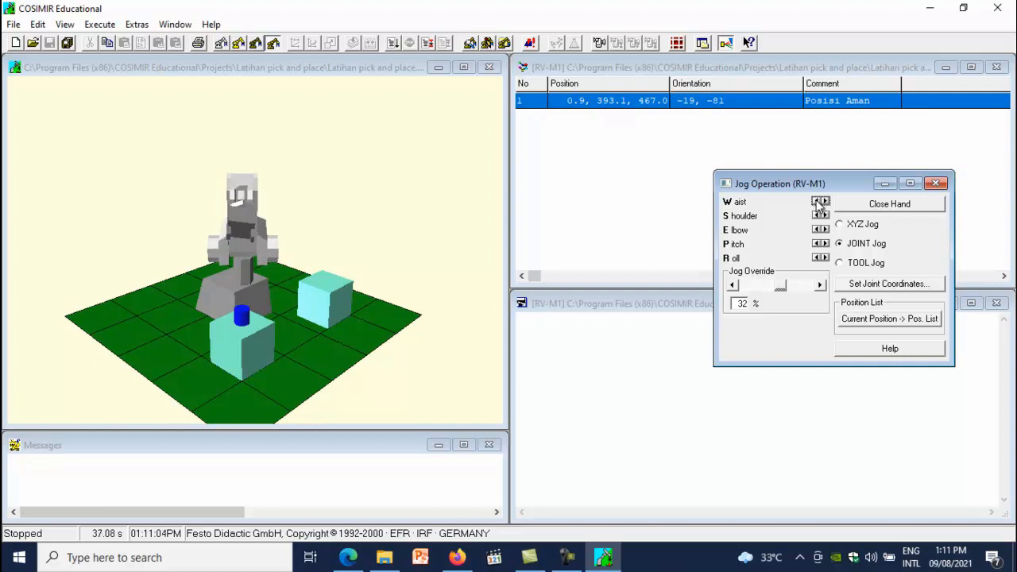
click(817, 202)
click(826, 201)
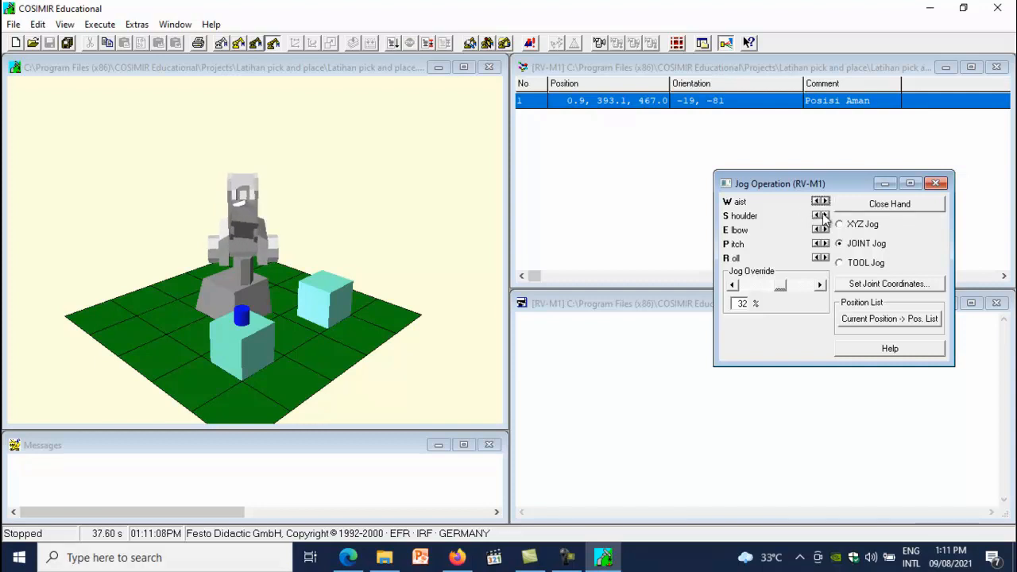
- Jog the shoulder forward to lower the gripper toward the cylinder
click(816, 217)
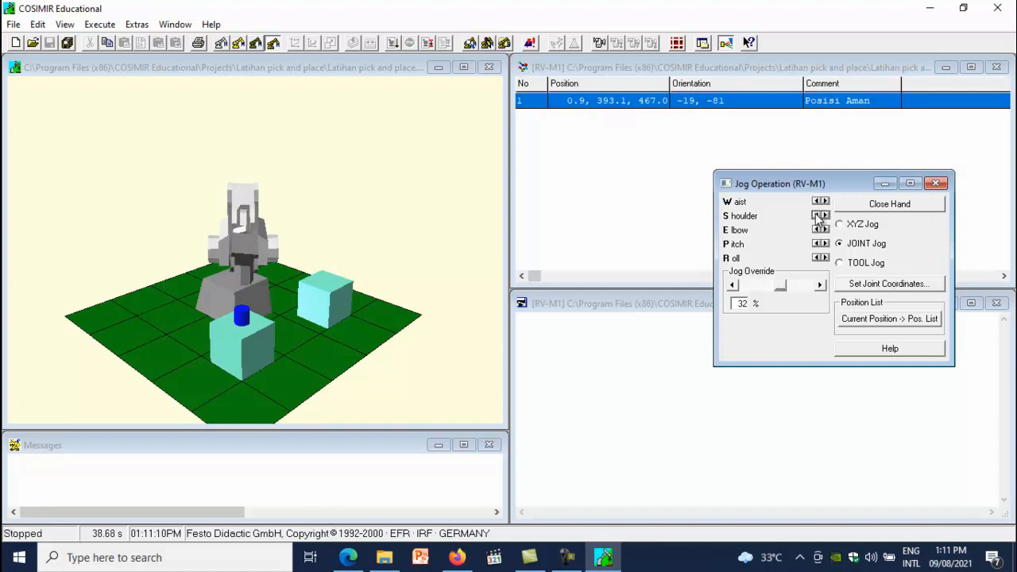
click(816, 216)
click(817, 216)
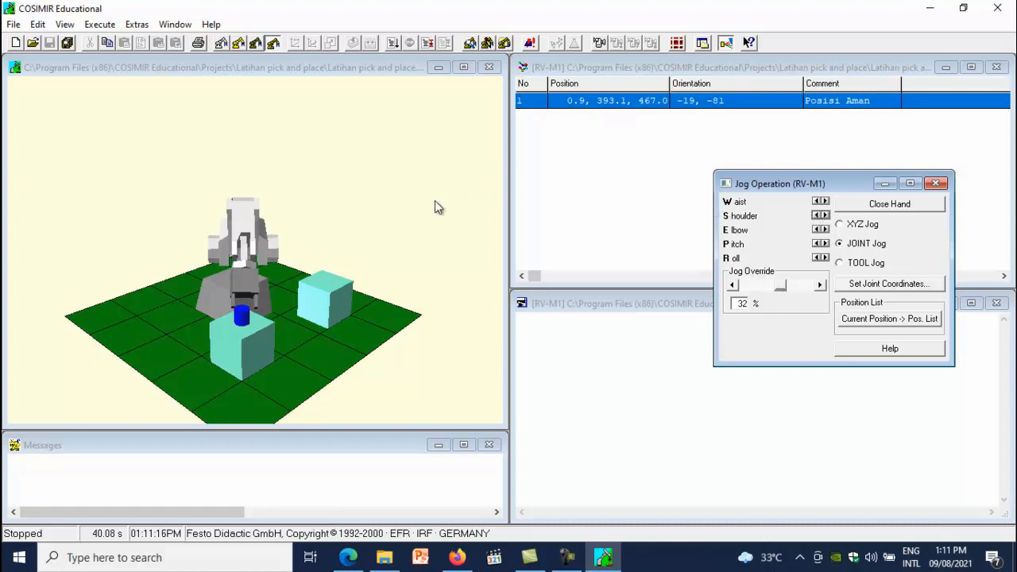
- Reduce the jog override to 4% and fine-tune the waist so the gripper lines up with the cylinder
click(821, 202)
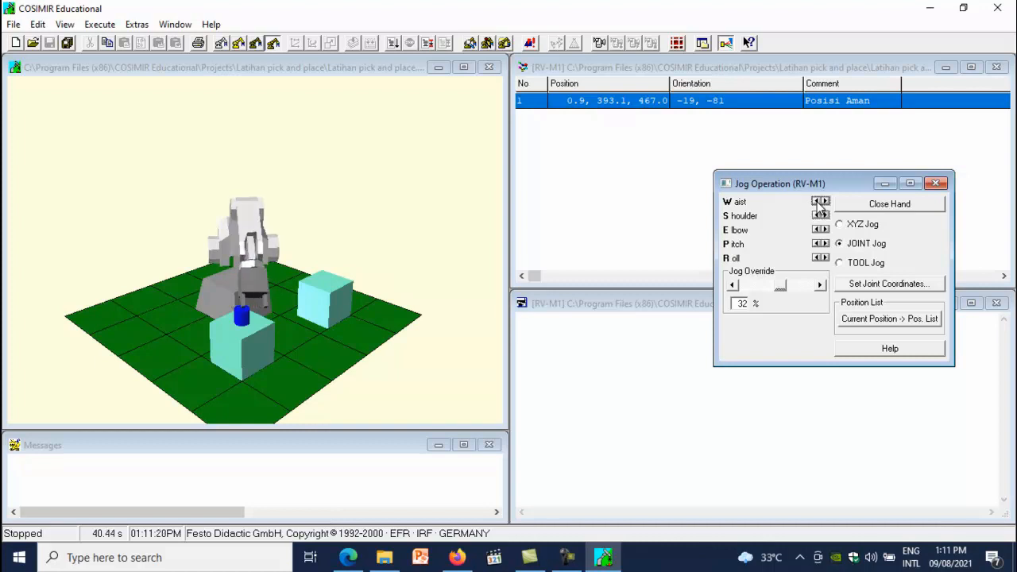
click(757, 286)
click(825, 202)
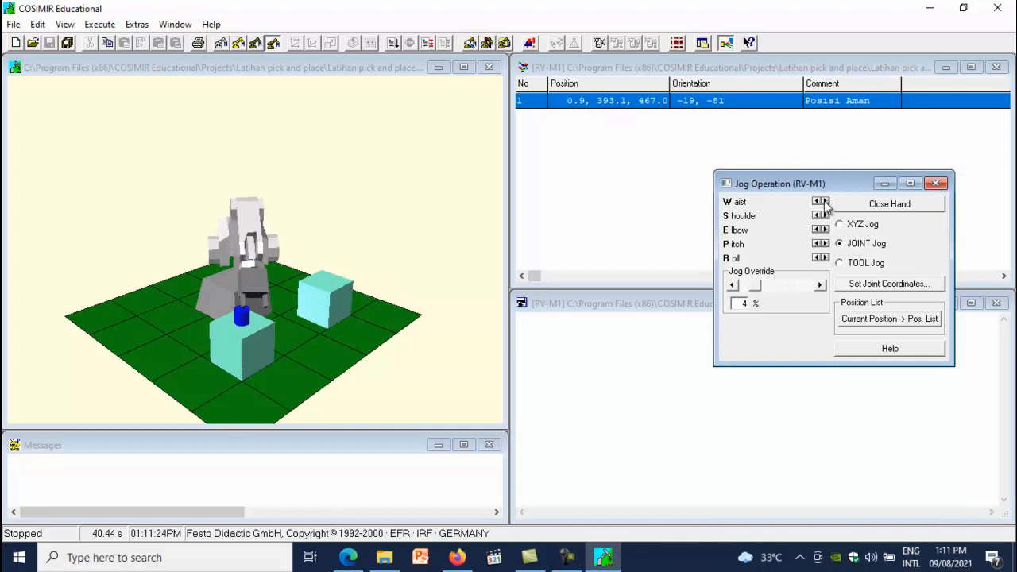
drag(825, 204, 819, 204)
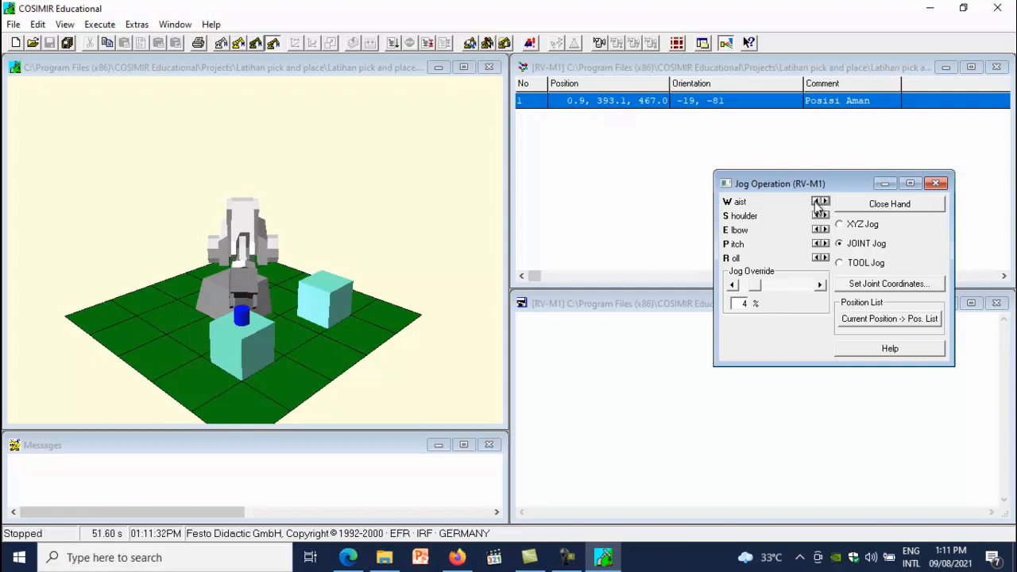
- Jog the elbow and pitch joints at the current slow override to tilt the gripper down toward the cylinder
click(355, 124)
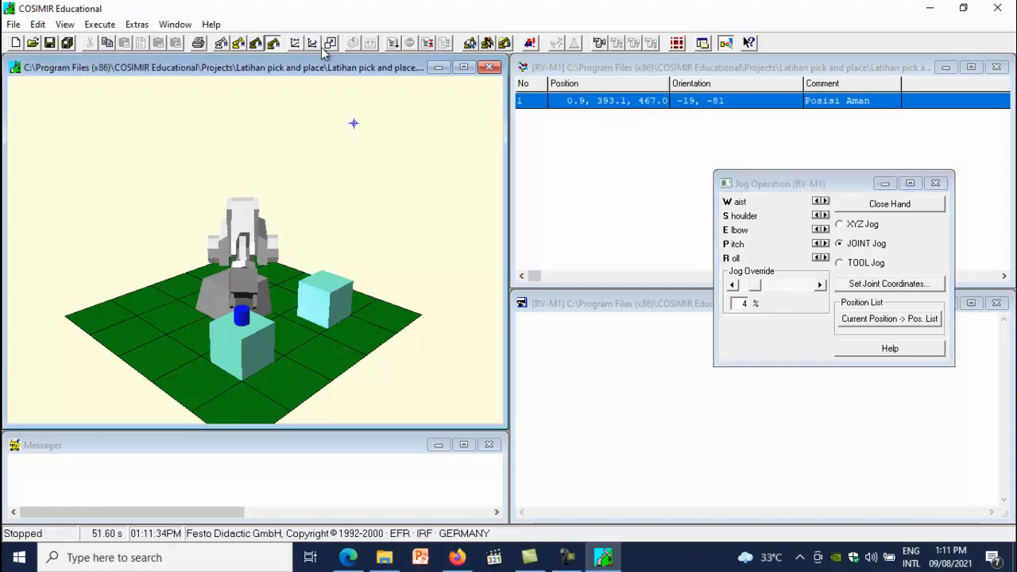
drag(197, 274, 571, 192)
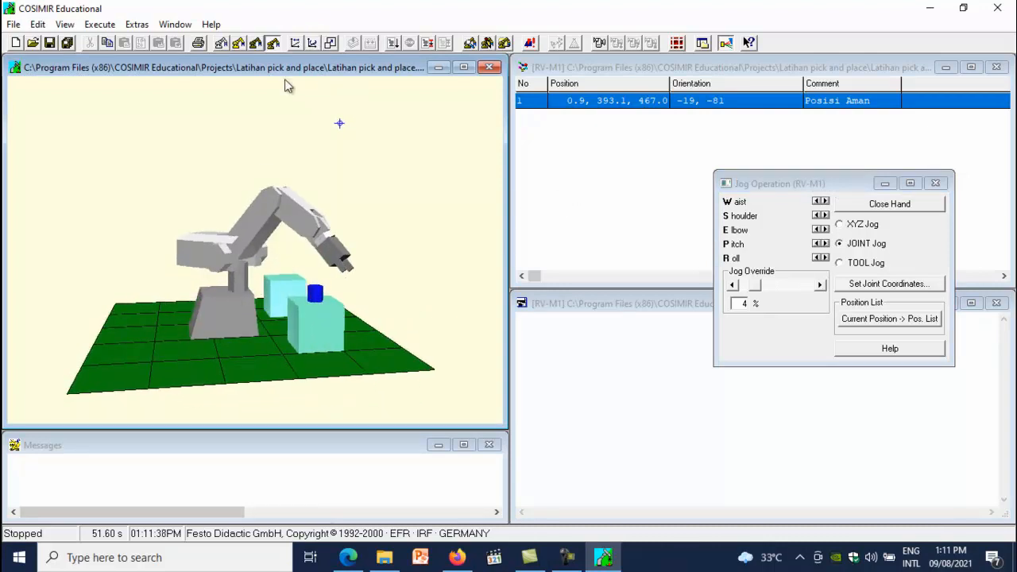
drag(232, 295, 375, 356)
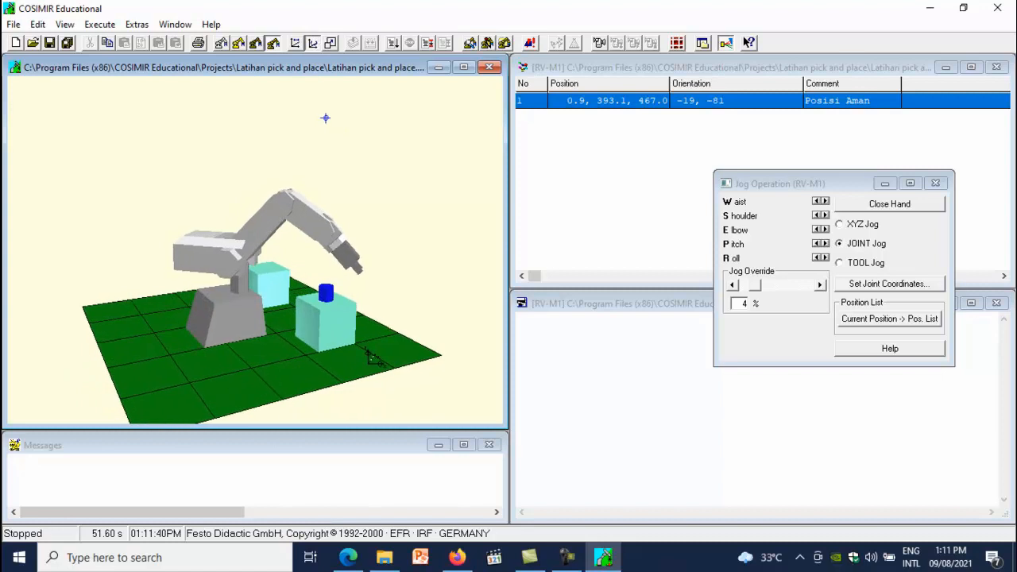
click(826, 230)
click(818, 231)
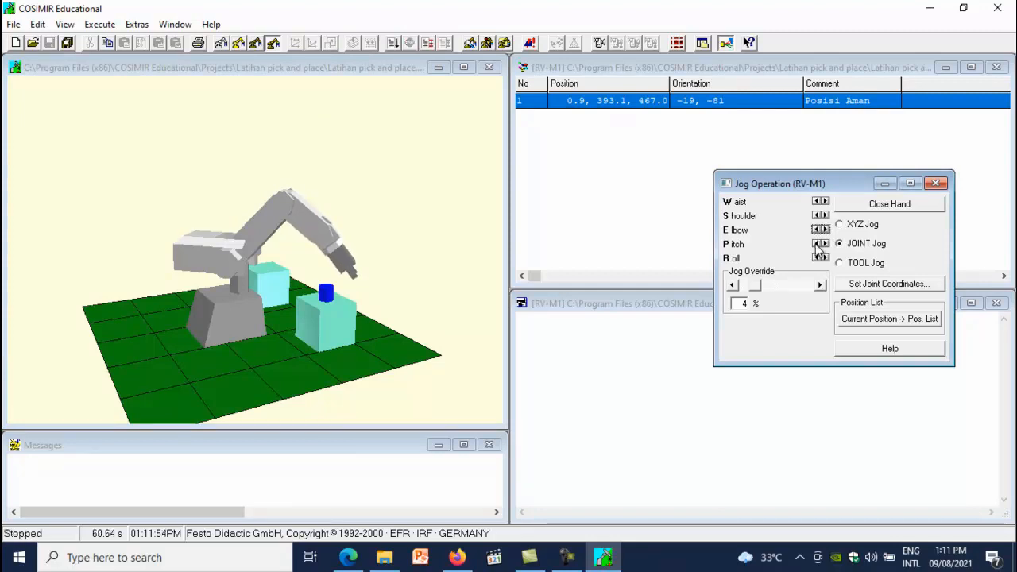
click(817, 244)
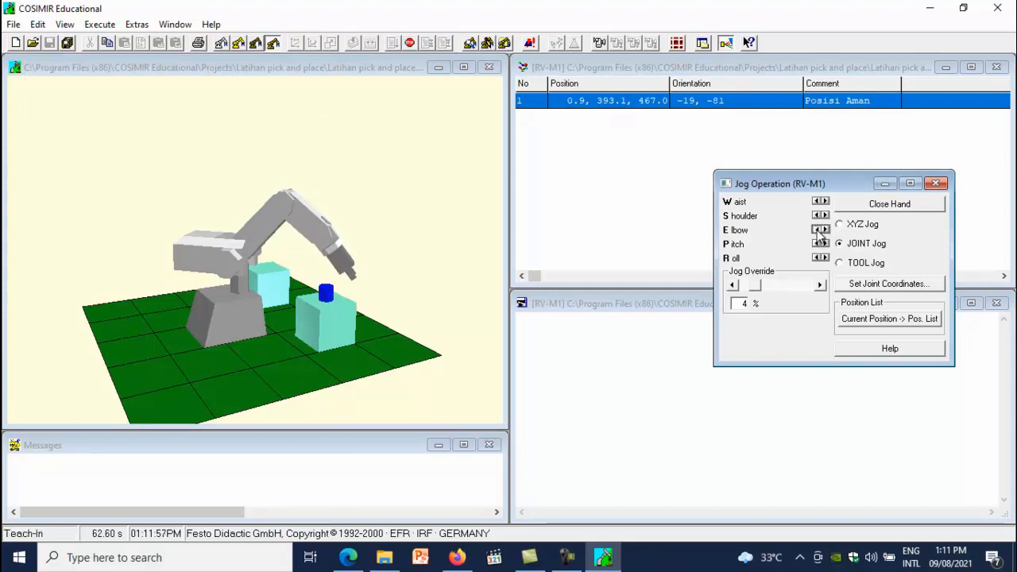
click(817, 244)
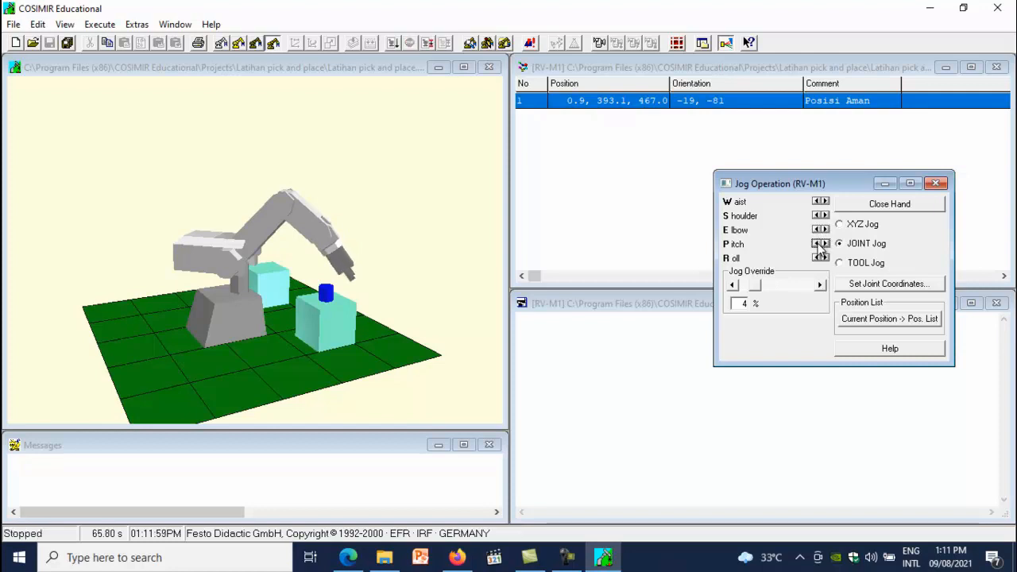
- Raise the jog override to 25% and jog the pitch and elbow until the gripper fingers reach the cylinder
drag(755, 286, 778, 286)
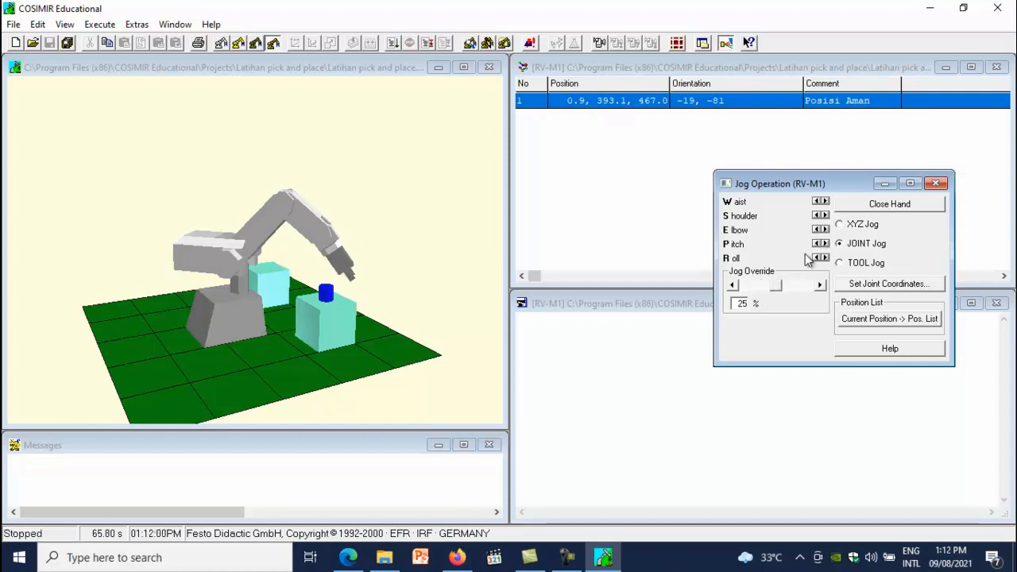
click(819, 244)
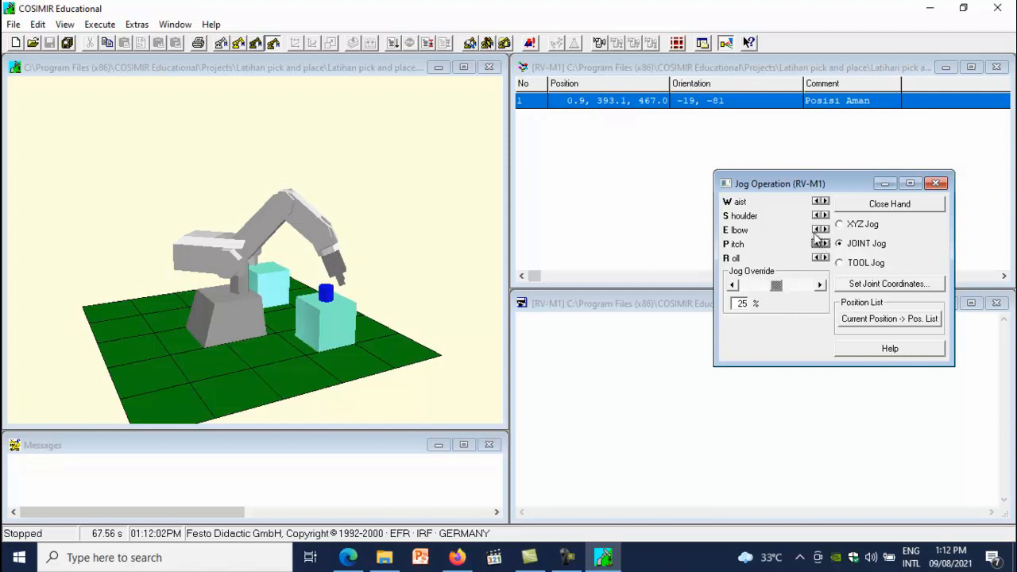
click(816, 229)
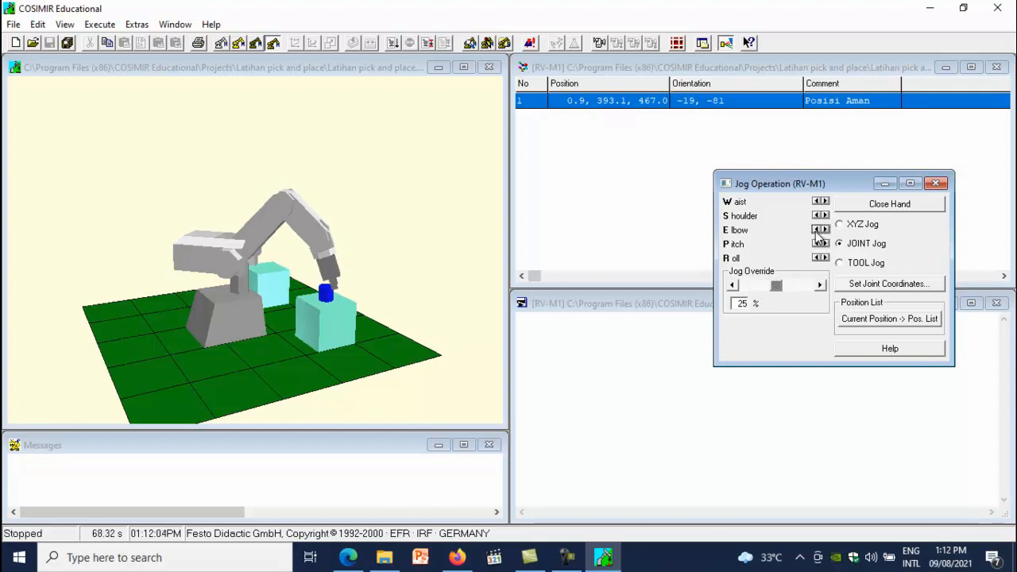
click(816, 229)
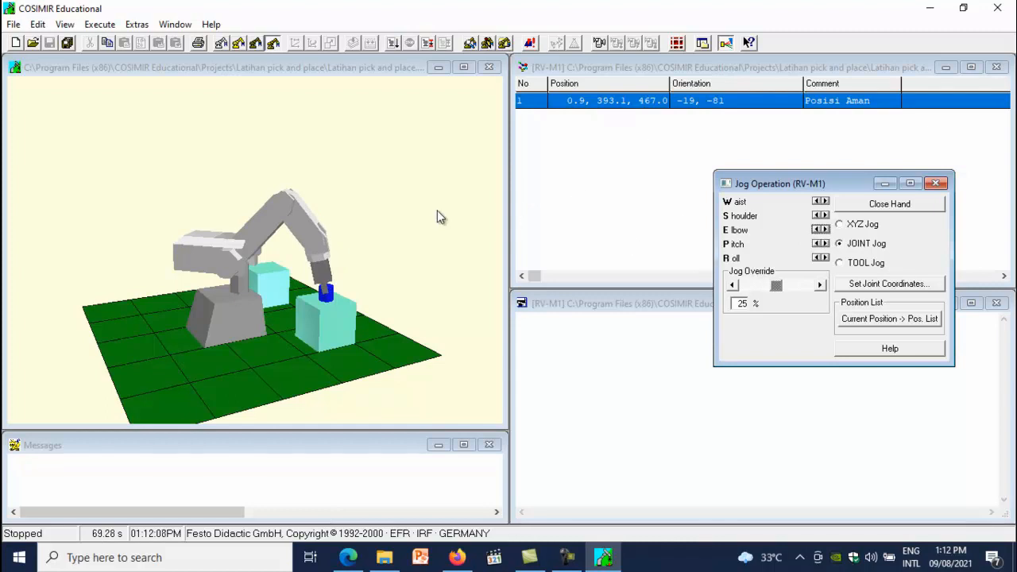
- Check the gripper's alignment from the front and fine-tune the waist so the fingers straddle the cylinder
click(404, 162)
click(312, 42)
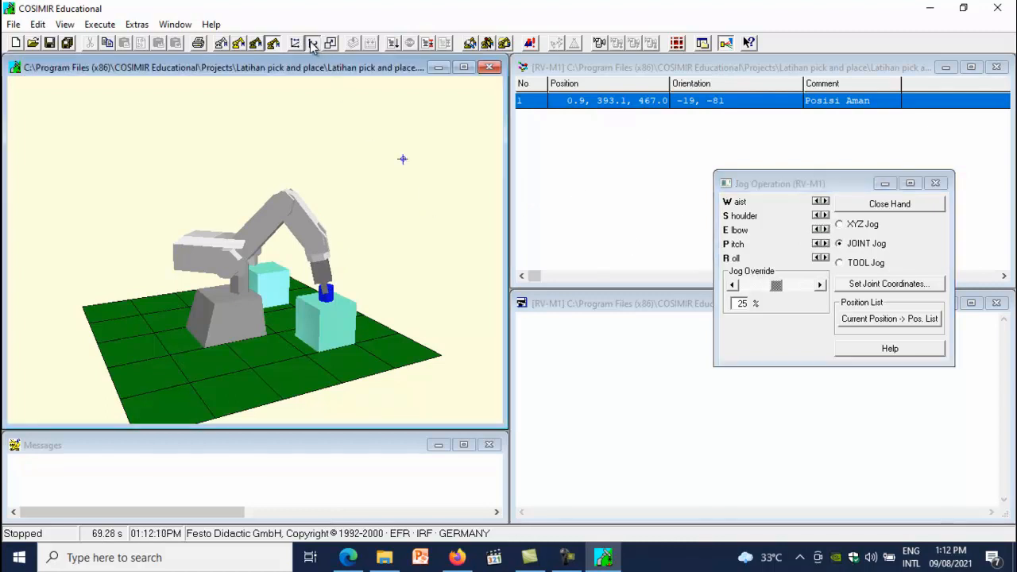
drag(370, 184, 14, 274)
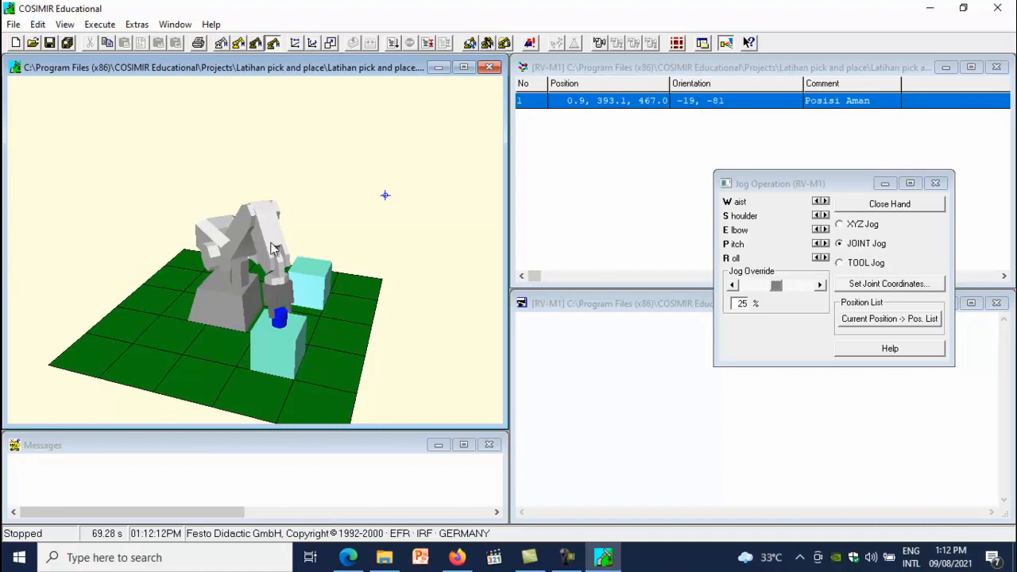
click(313, 43)
drag(403, 223, 191, 193)
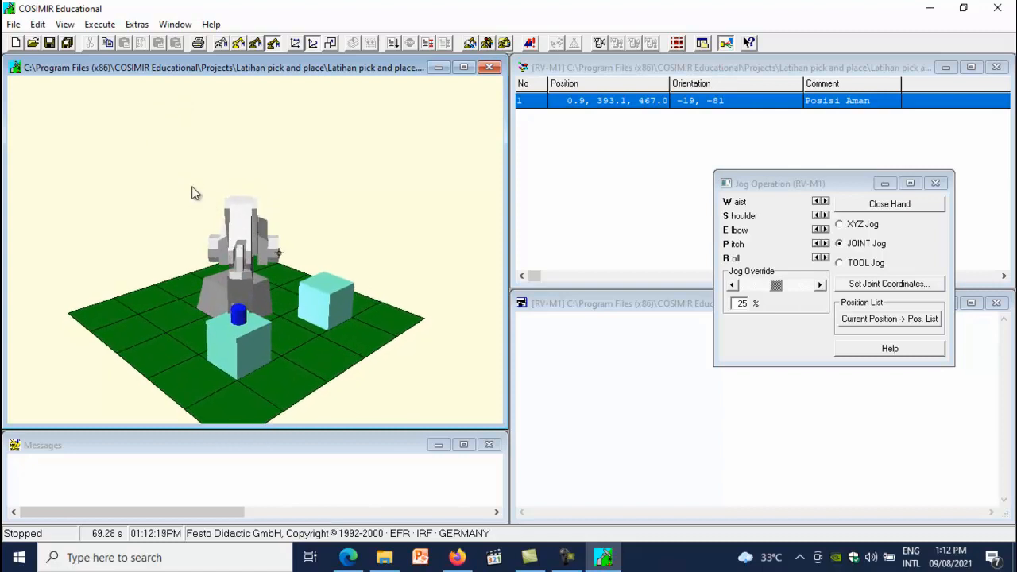
click(820, 204)
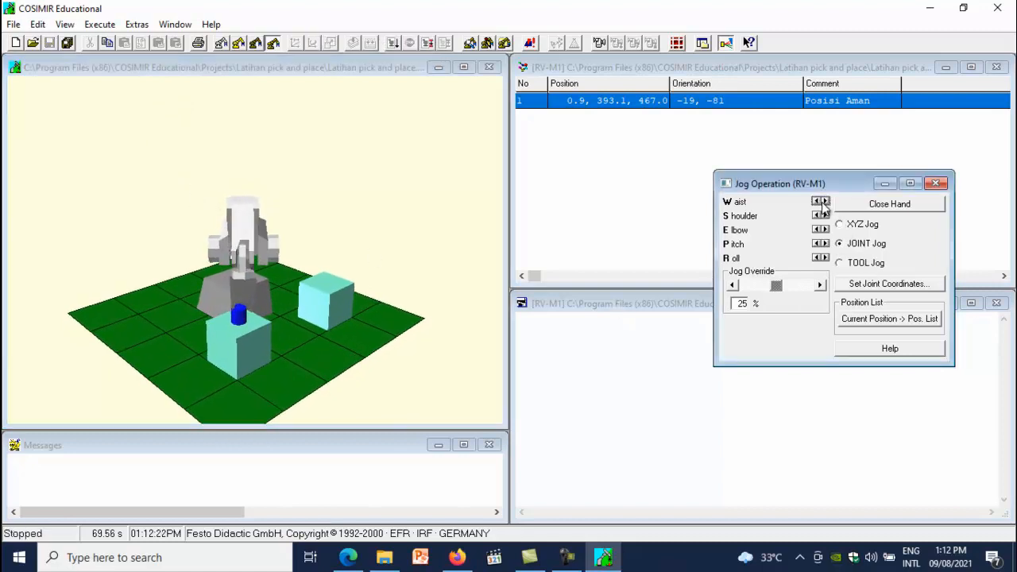
click(825, 202)
click(826, 202)
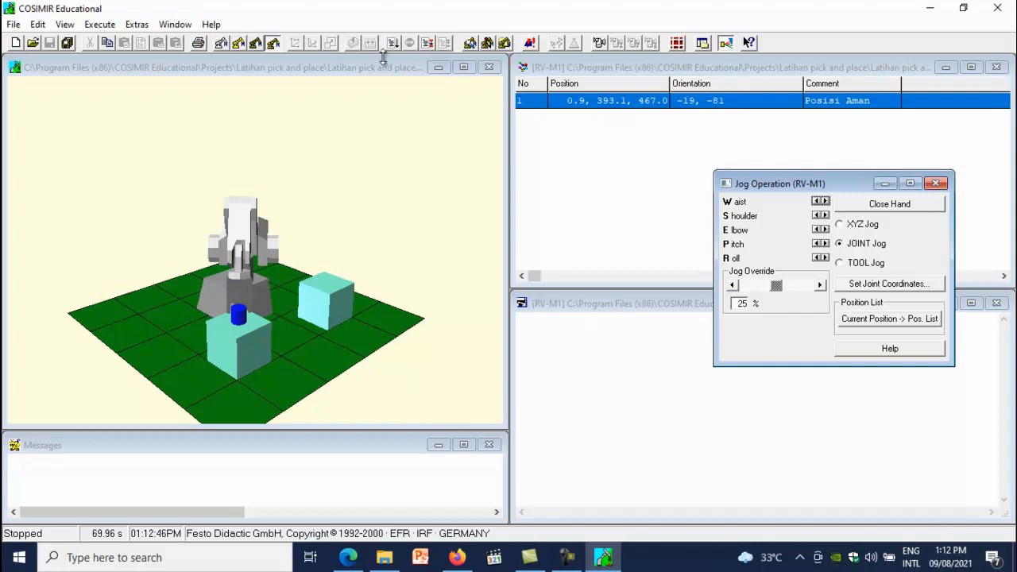
- Using XYZ jogging at 51% override, raise the gripper along Z above the cylinder and store that position in the position list
click(353, 150)
click(313, 42)
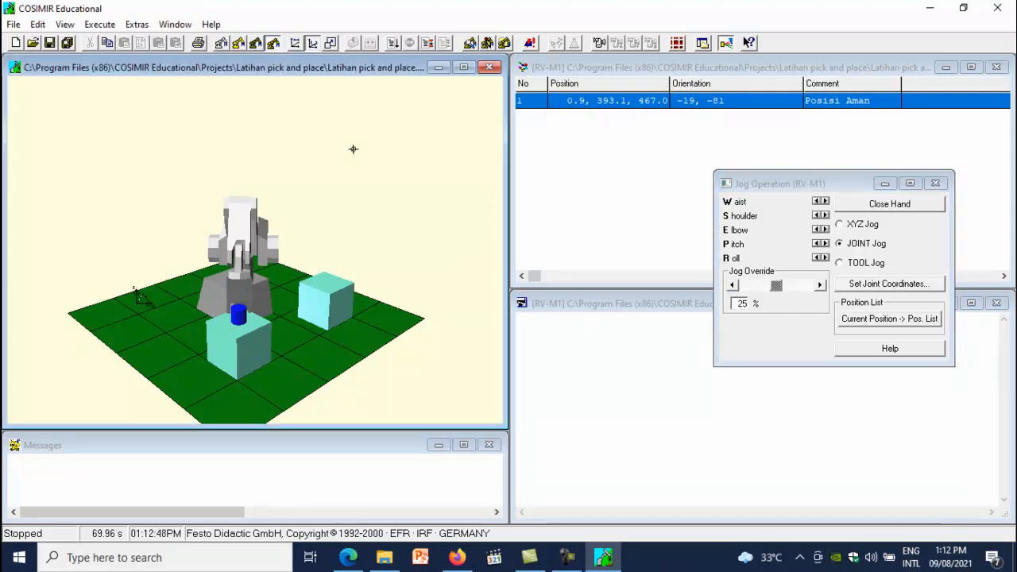
drag(143, 297, 448, 211)
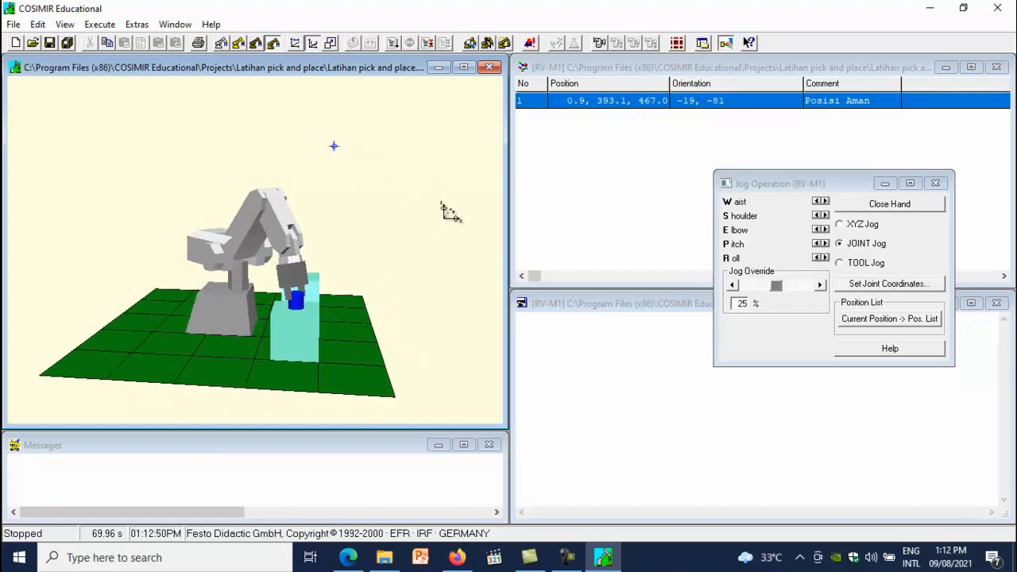
click(841, 225)
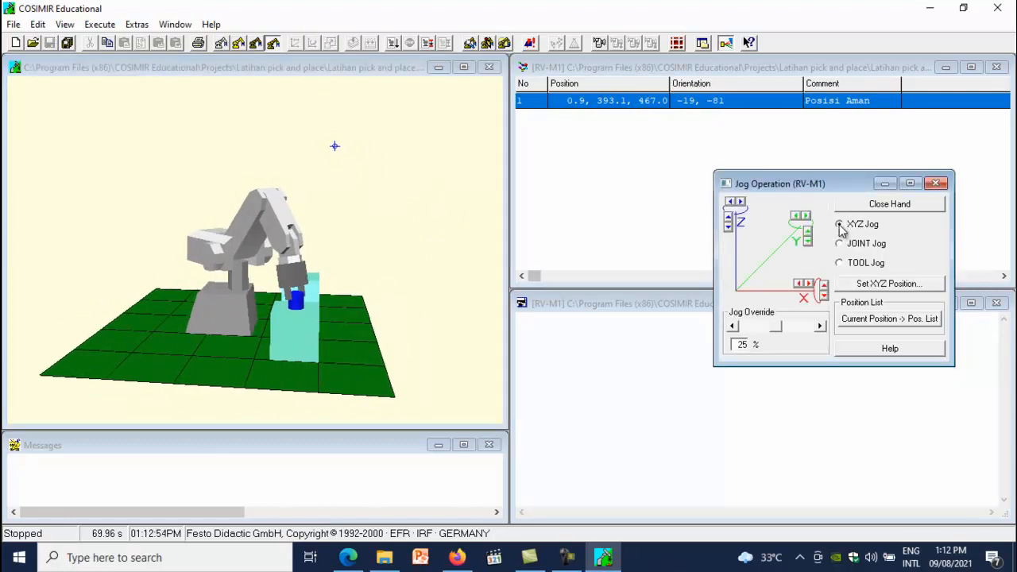
click(731, 220)
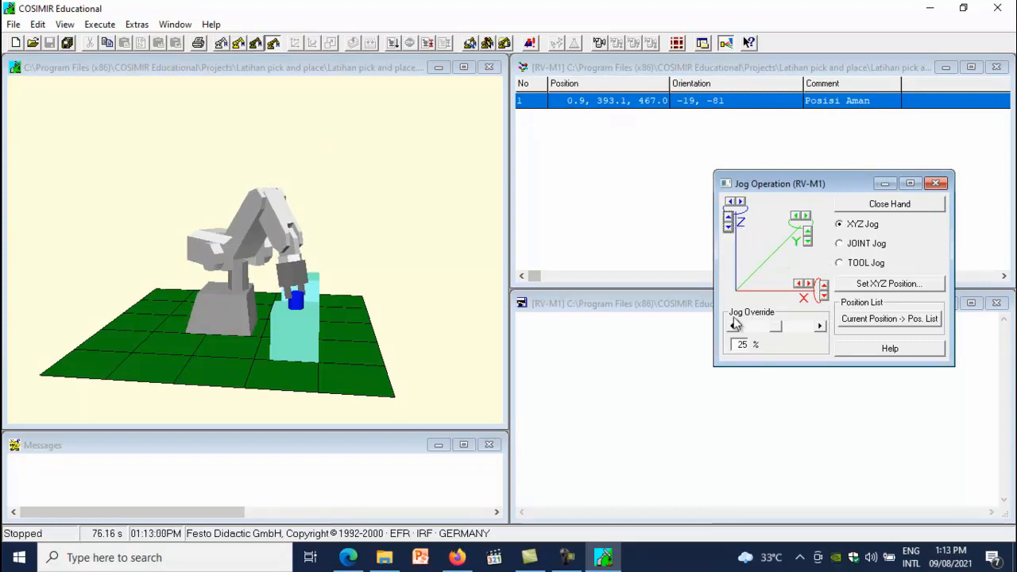
drag(775, 326, 790, 329)
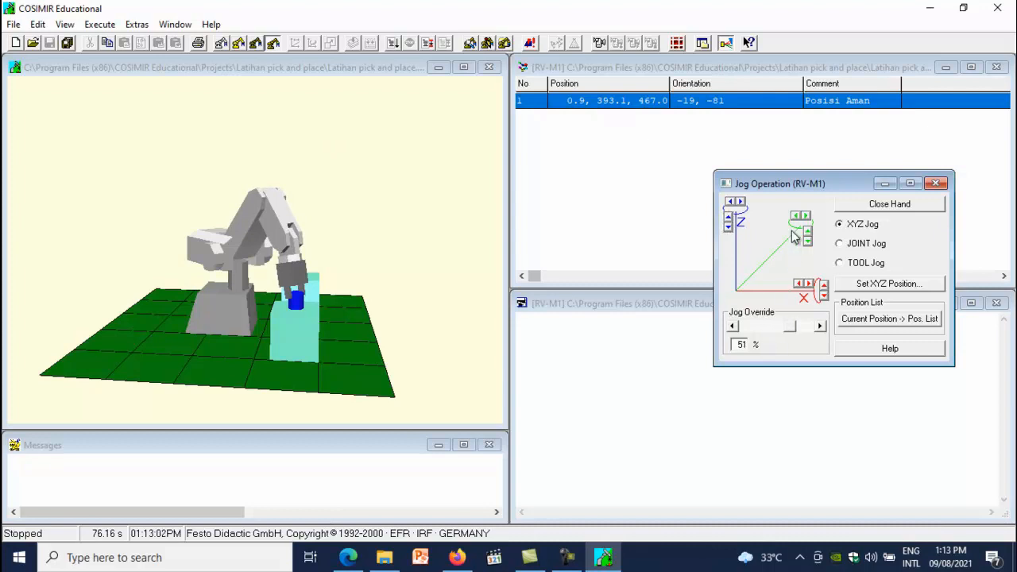
click(730, 215)
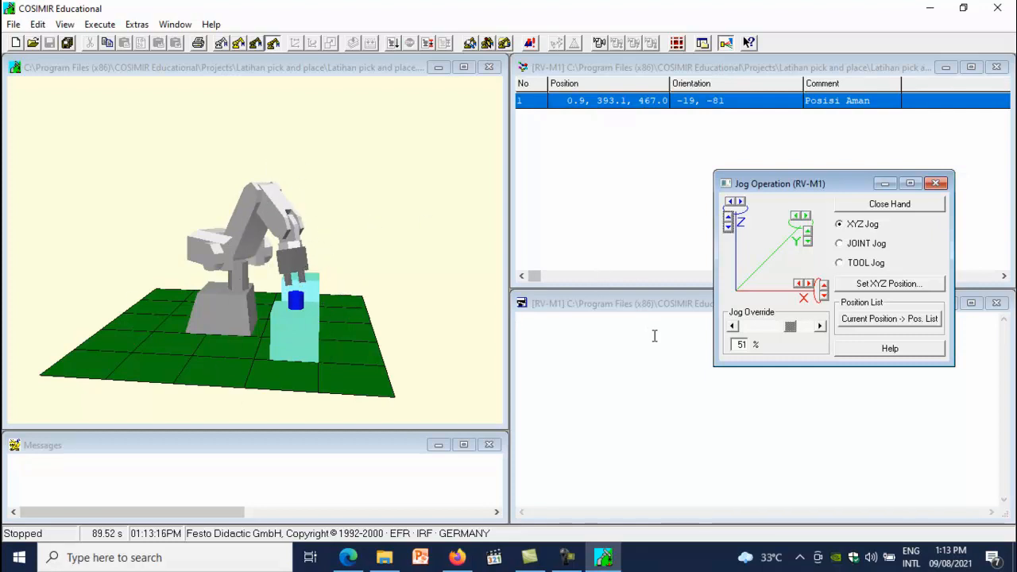
click(886, 320)
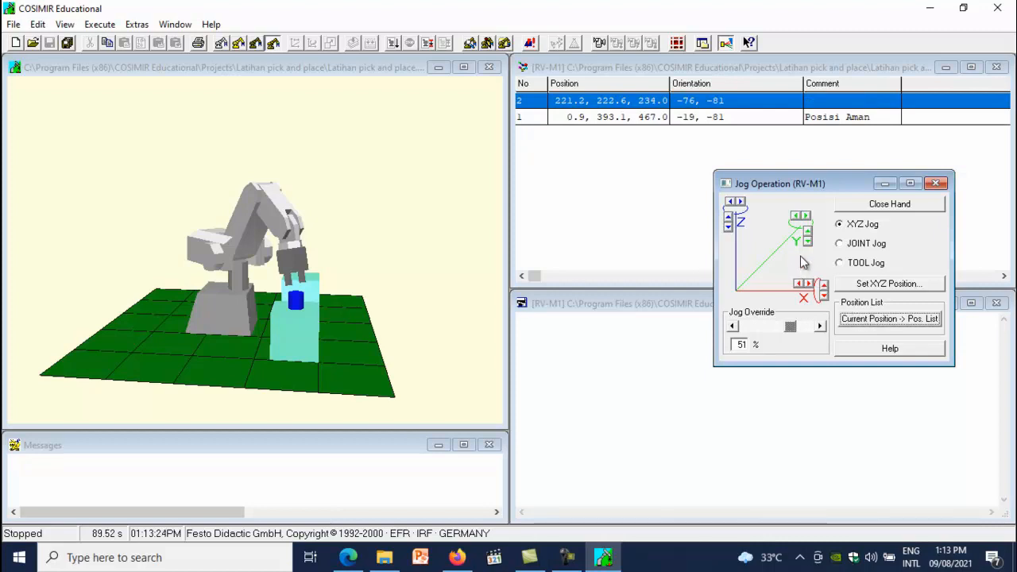
- Lower the gripper along Z to the cylinder's gripping height and store that position in the position list
click(728, 228)
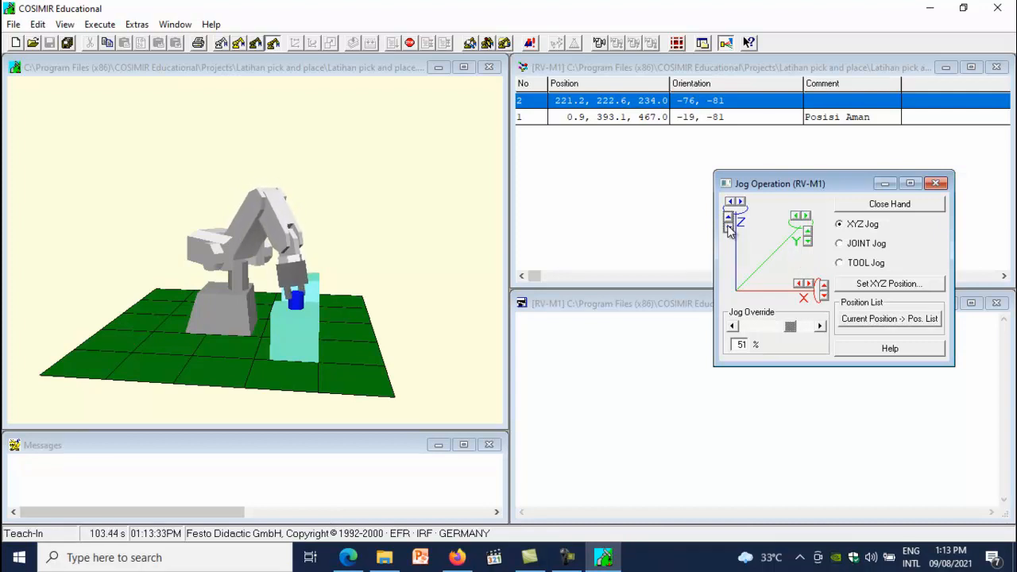
click(730, 229)
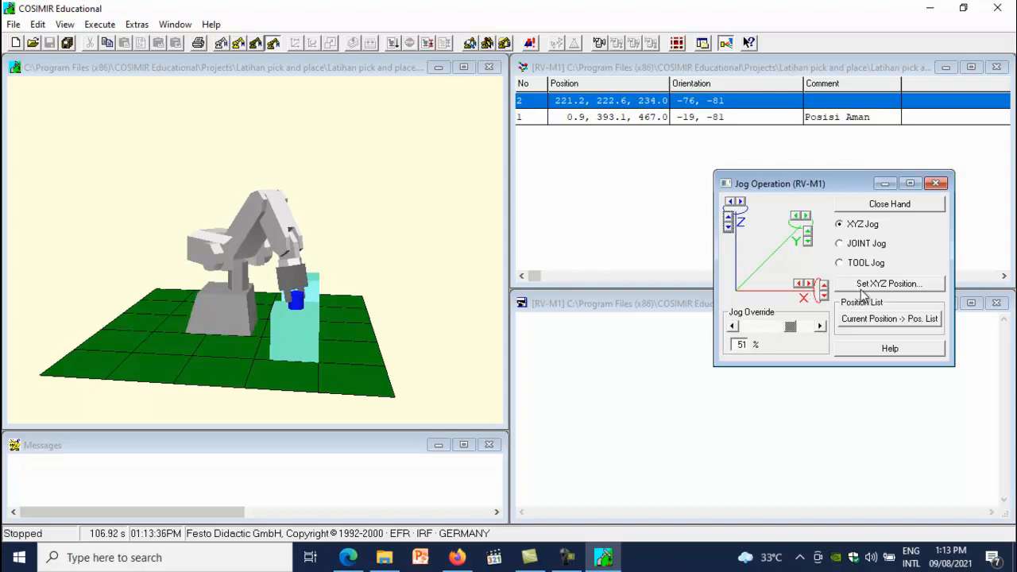
click(888, 322)
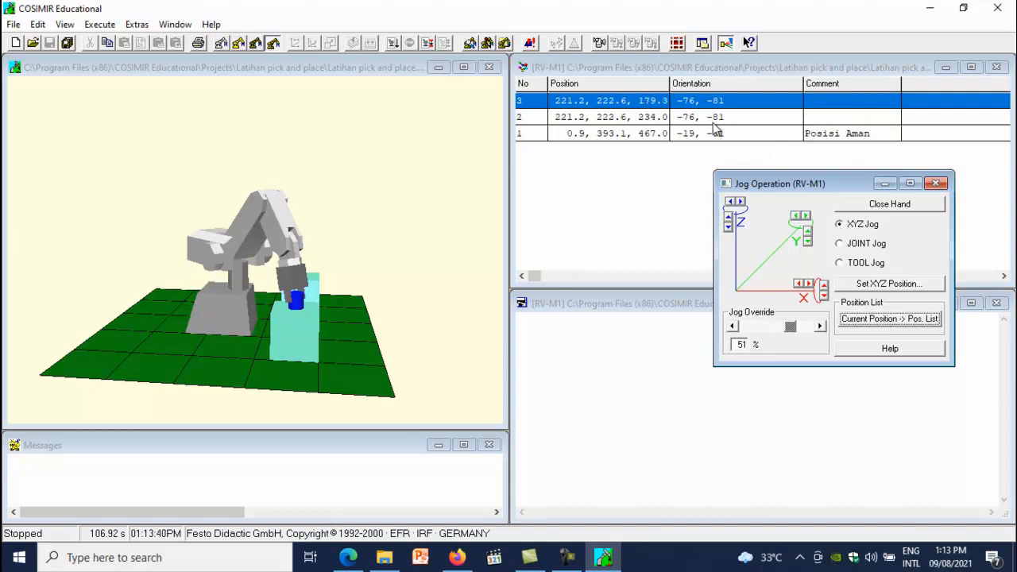
- Give position 2 the comment "Atas benda di tumpuan 1" and widen the Comment column to fit it
click(659, 119)
right_click(659, 119)
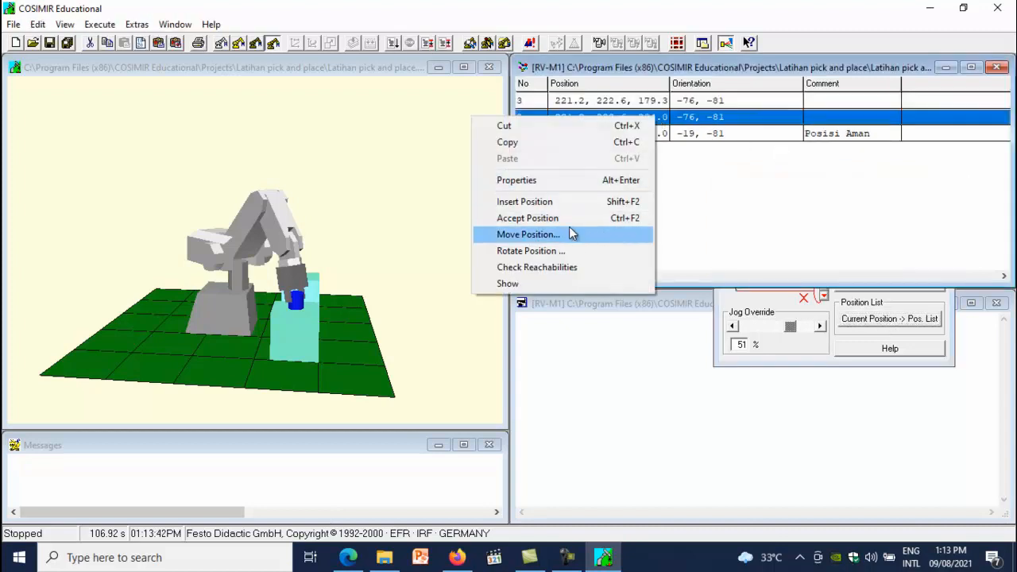
click(518, 180)
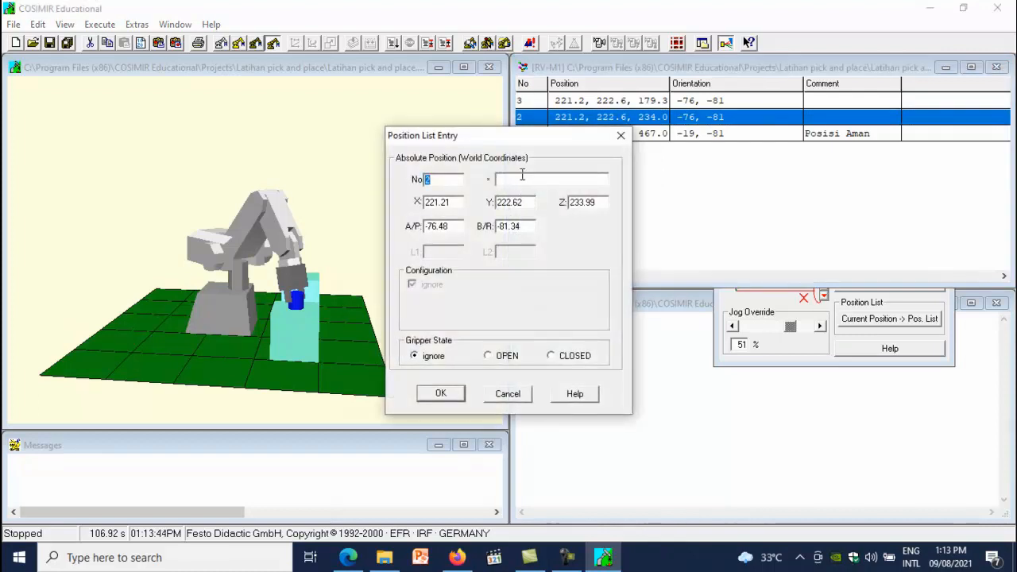
click(522, 178)
text(Atas bend)
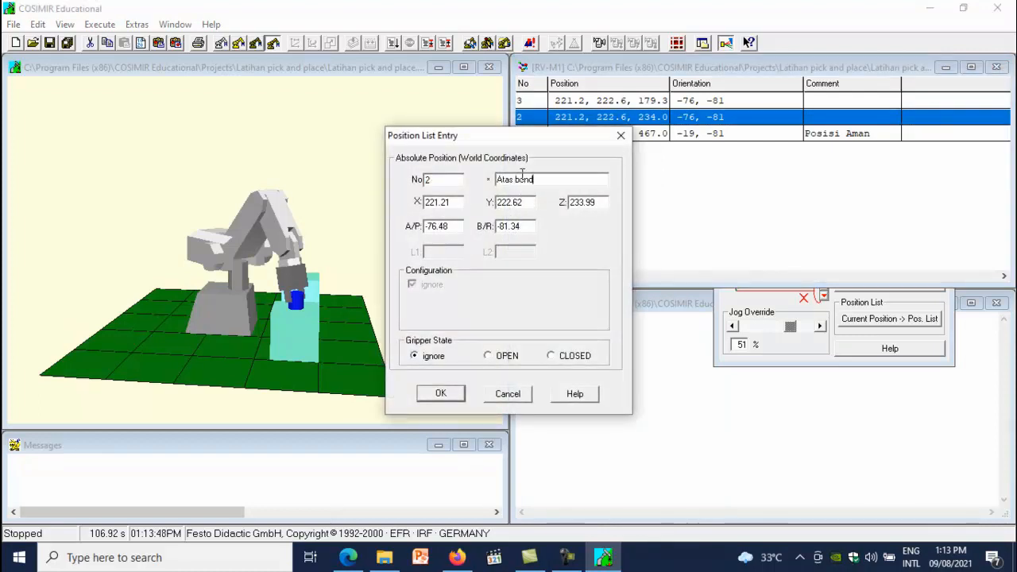
text(a di tumpuan 1)
click(446, 395)
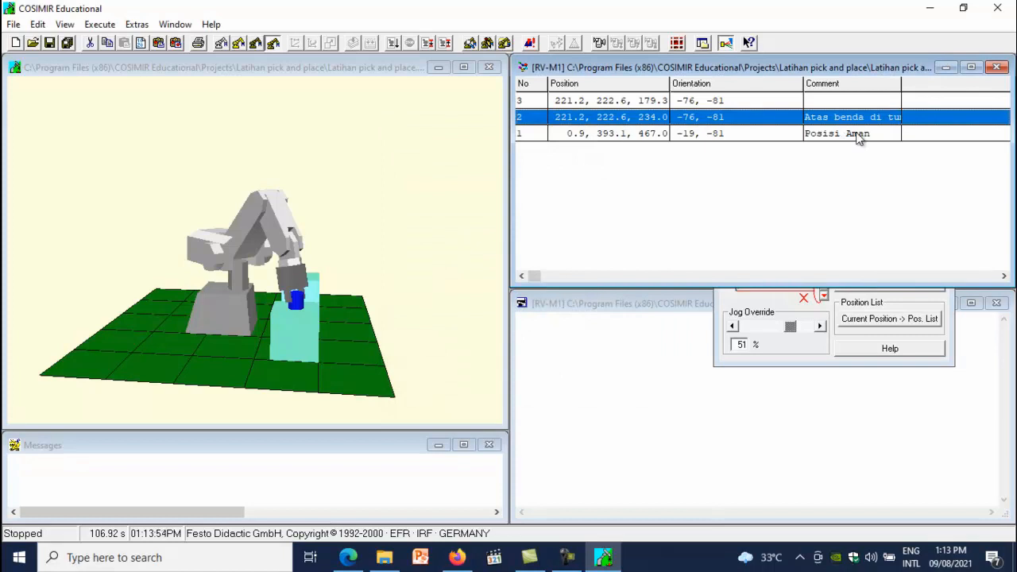
drag(901, 86, 978, 90)
- Give position 3 the comment "Tepat benda di tumpuan 1"
click(618, 100)
right_click(617, 100)
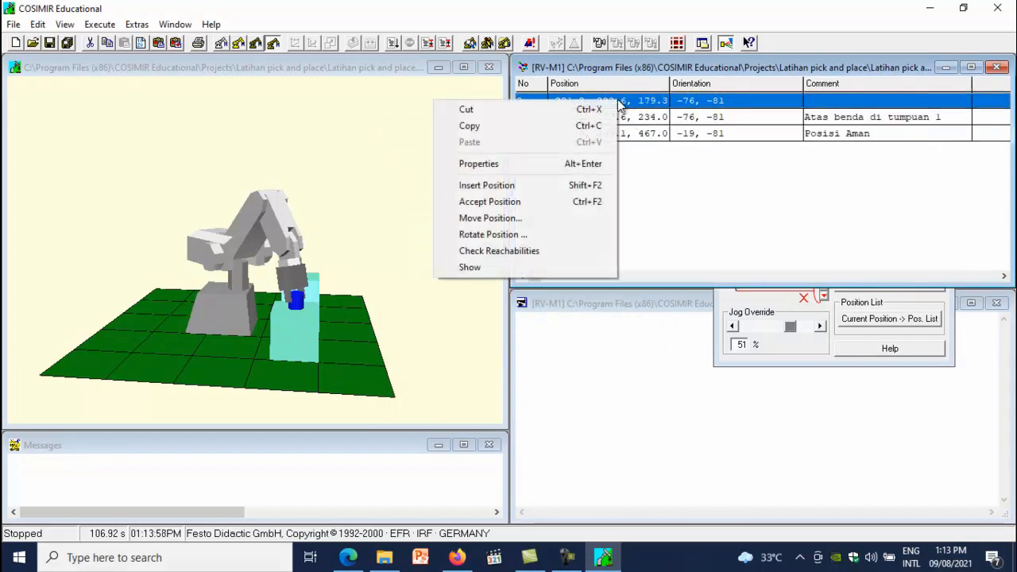
click(490, 164)
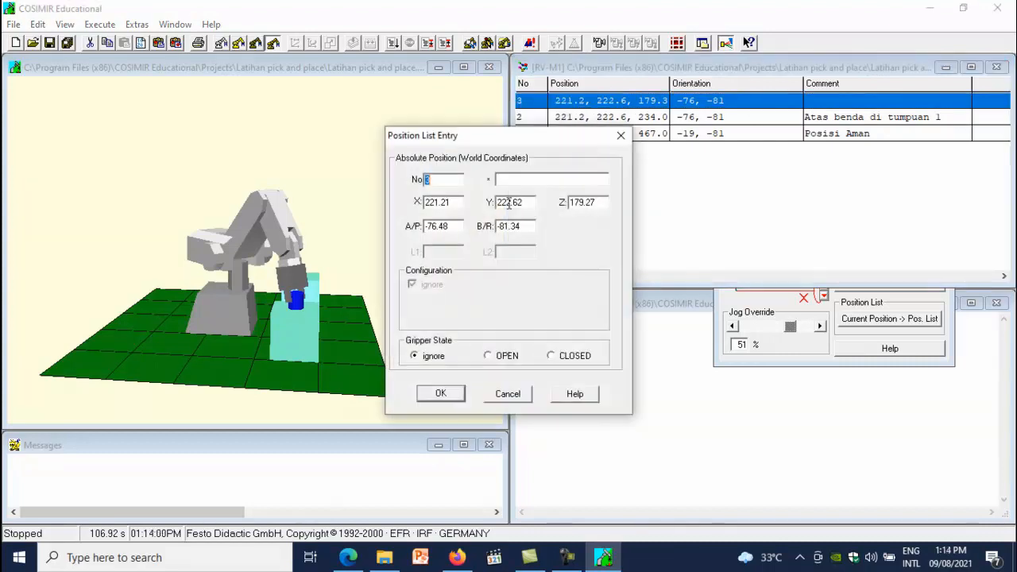
click(510, 183)
text(Tepat benda tdi tumpuan 1)
click(451, 398)
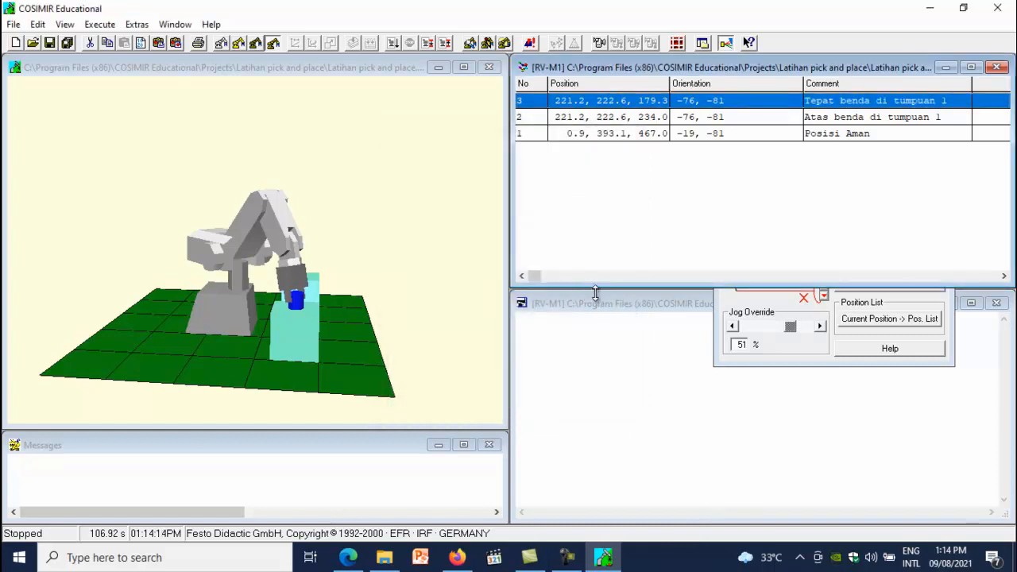
- Move the robot to position 2 and duplicate that entry in the position list by copying and pasting it
double_click(596, 120)
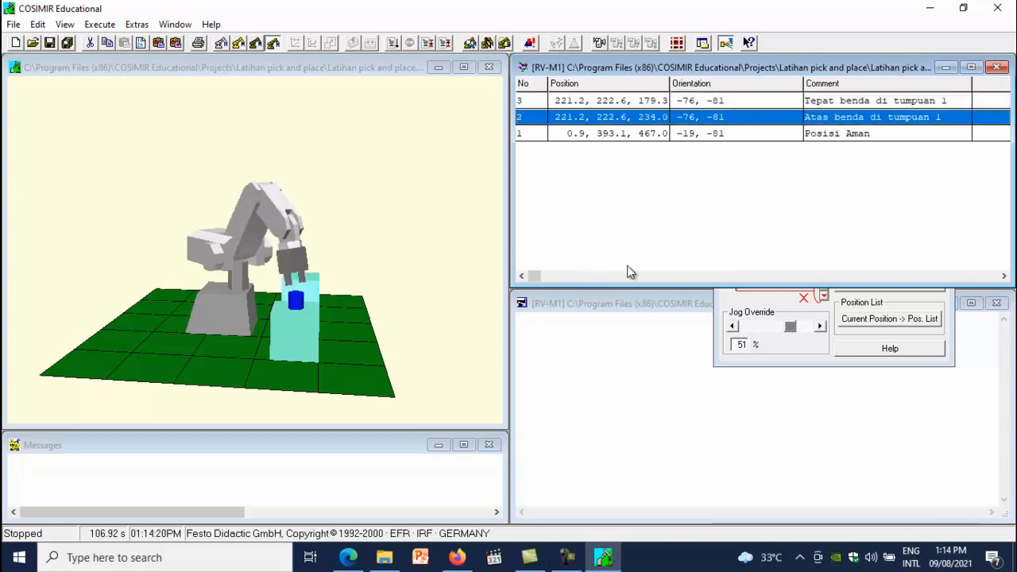
right_click(572, 122)
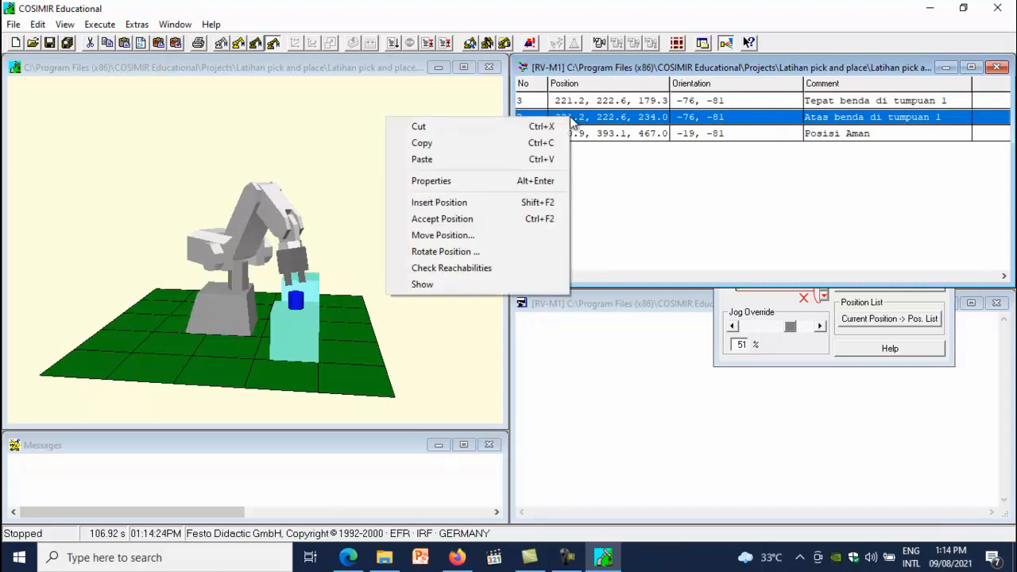
click(438, 147)
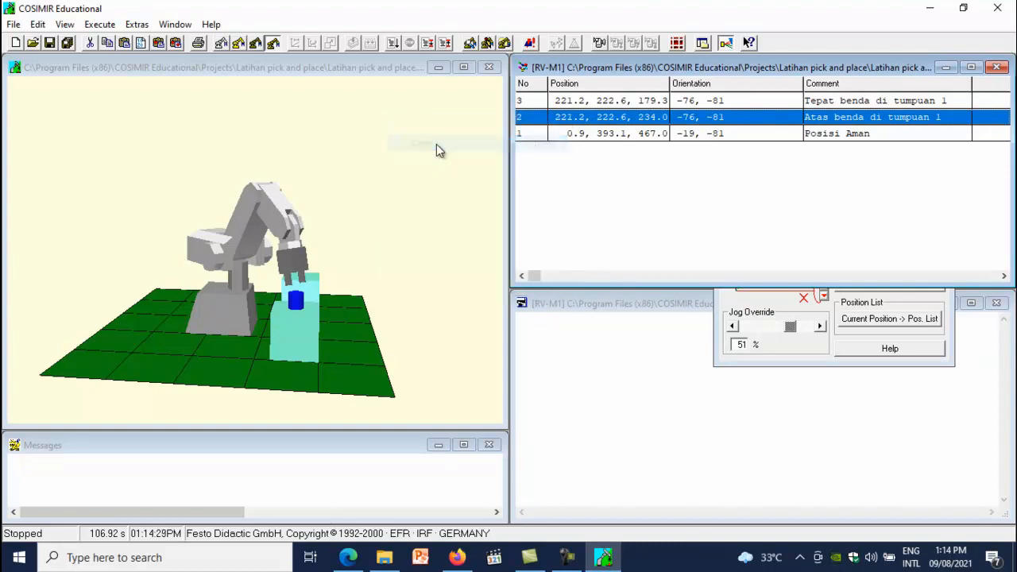
right_click(559, 174)
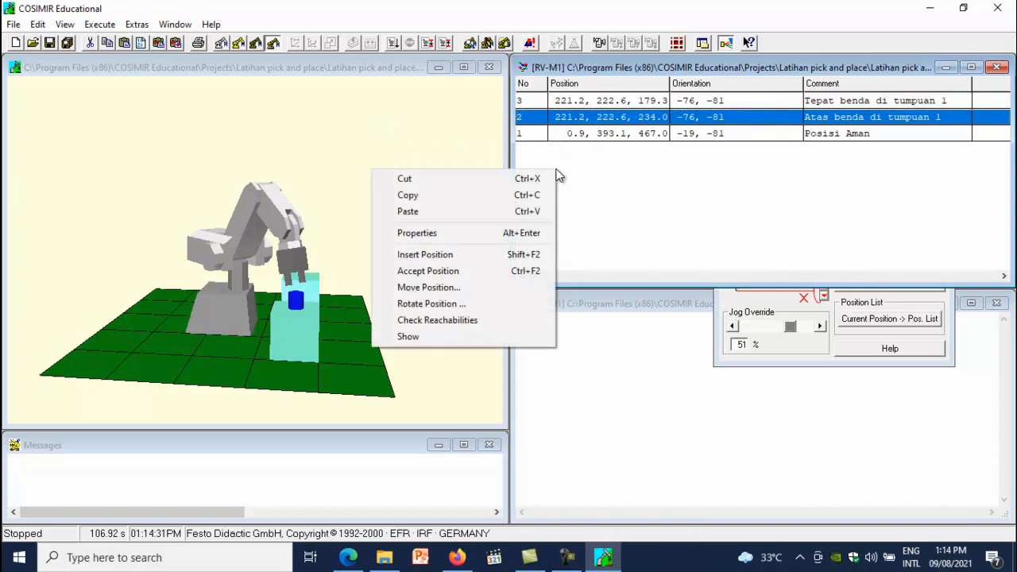
click(415, 210)
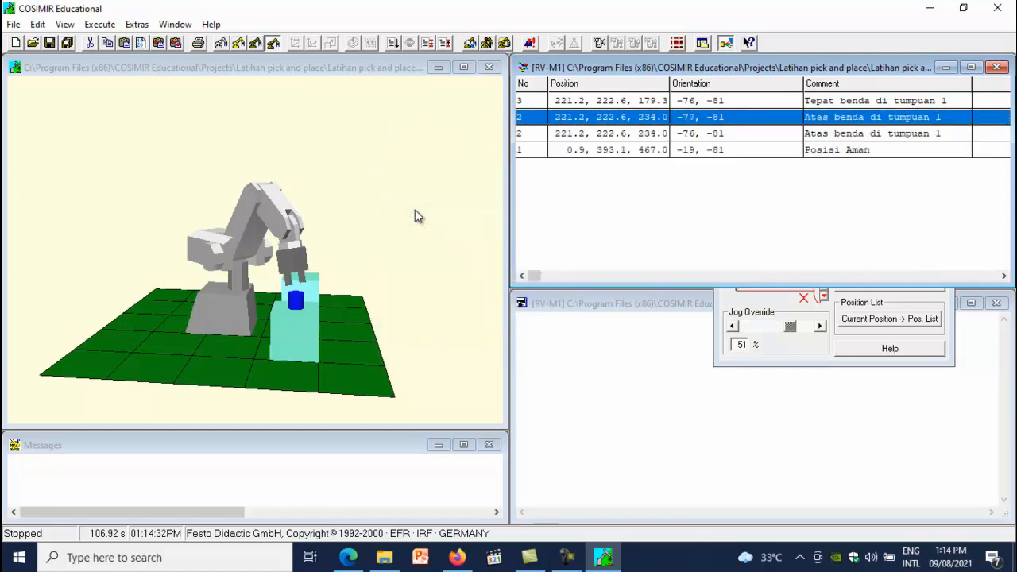
- Renumber the copied position 2 entry as 4 with X set to -221.20, and compare the robot's poses at positions 2 and 4
right_click(524, 120)
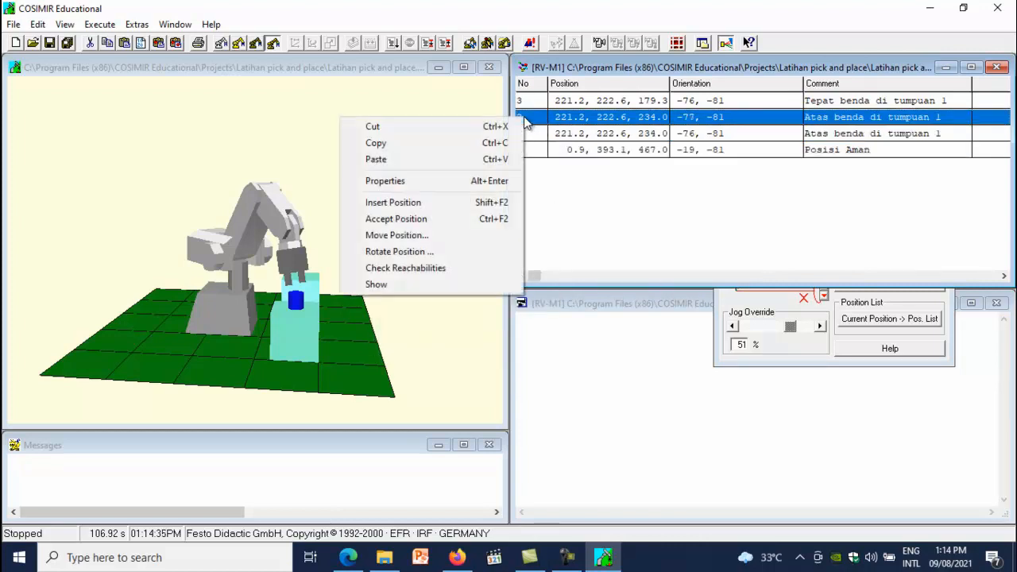
click(409, 179)
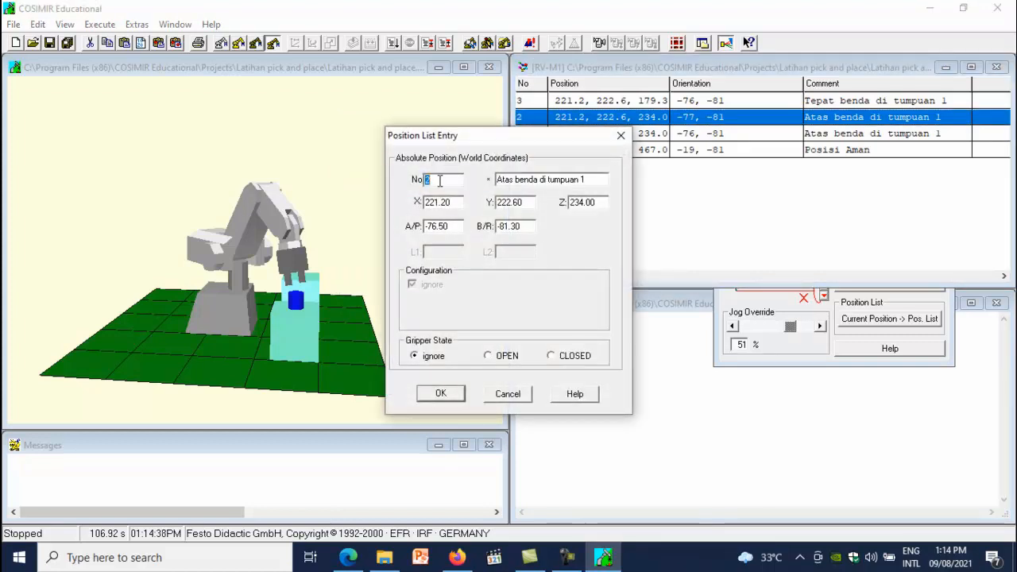
text(4)
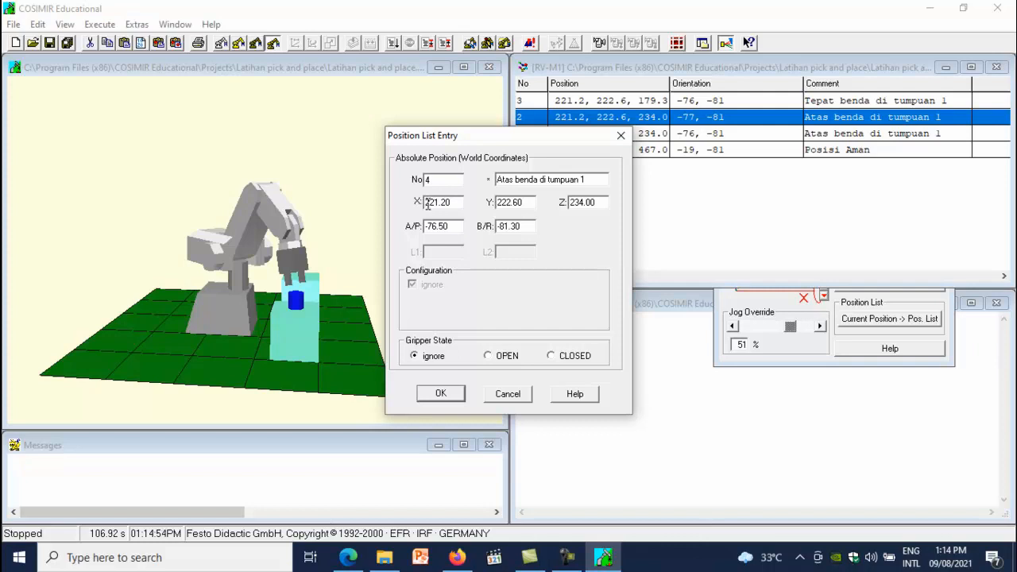
text(-)
click(441, 393)
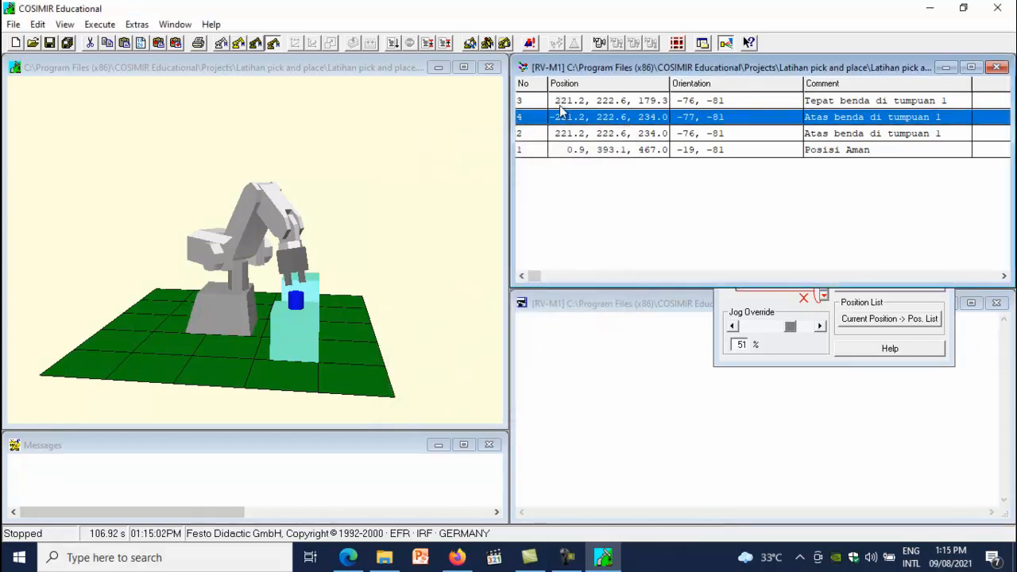
click(567, 136)
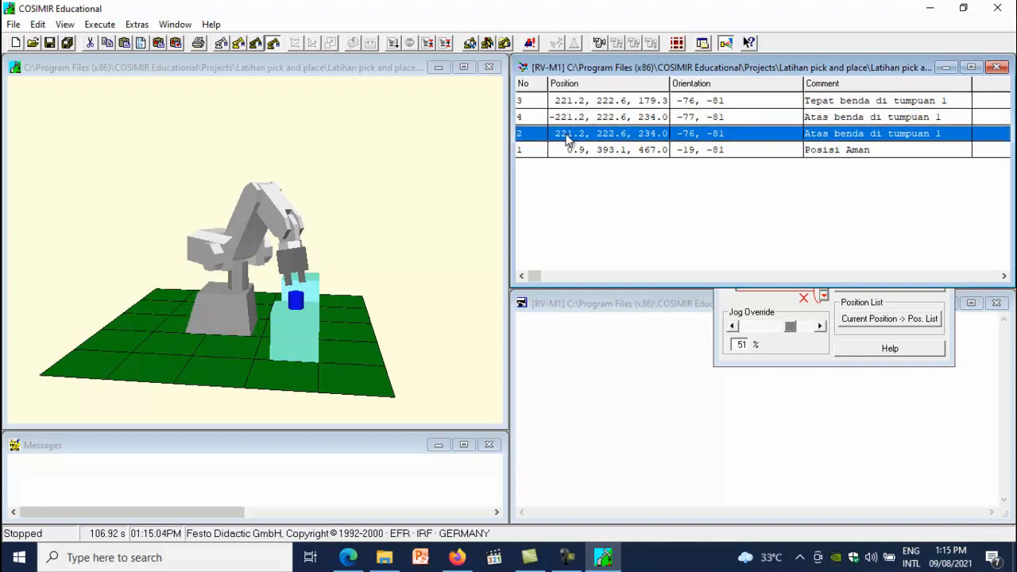
click(566, 118)
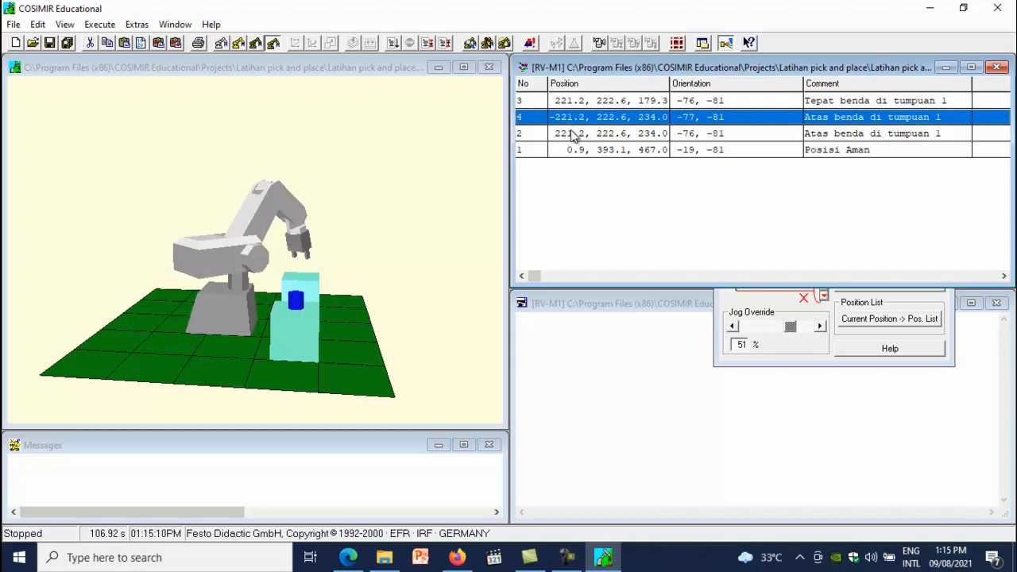
- Duplicate the position 3 entry in the position list by copying and pasting it
click(569, 106)
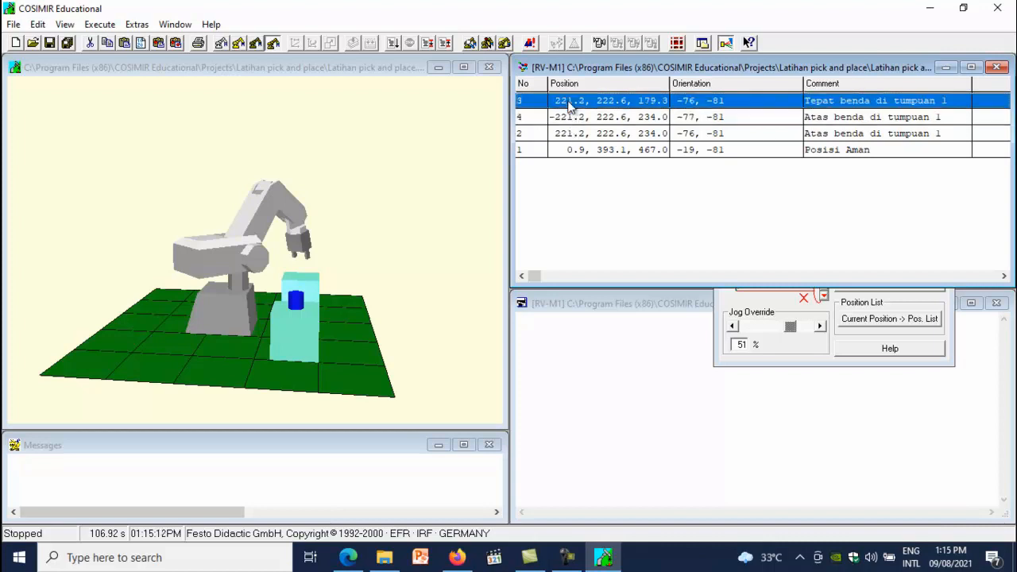
right_click(569, 106)
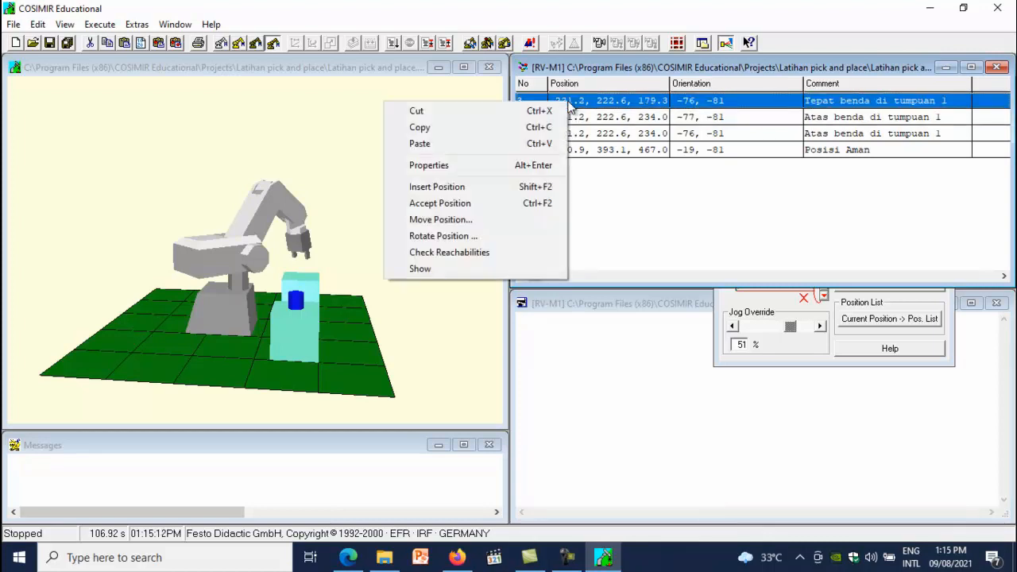
click(442, 134)
right_click(571, 203)
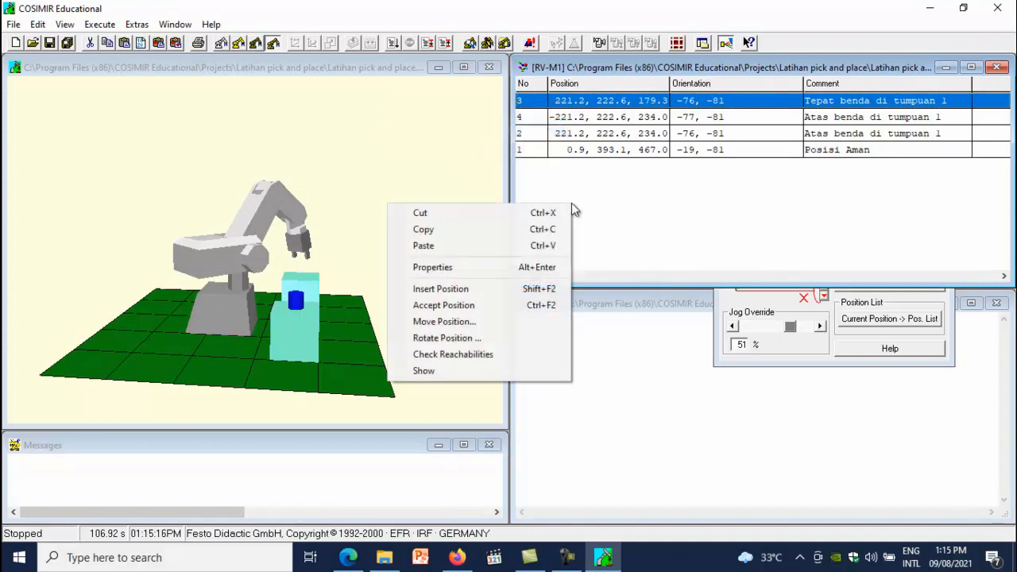
click(435, 246)
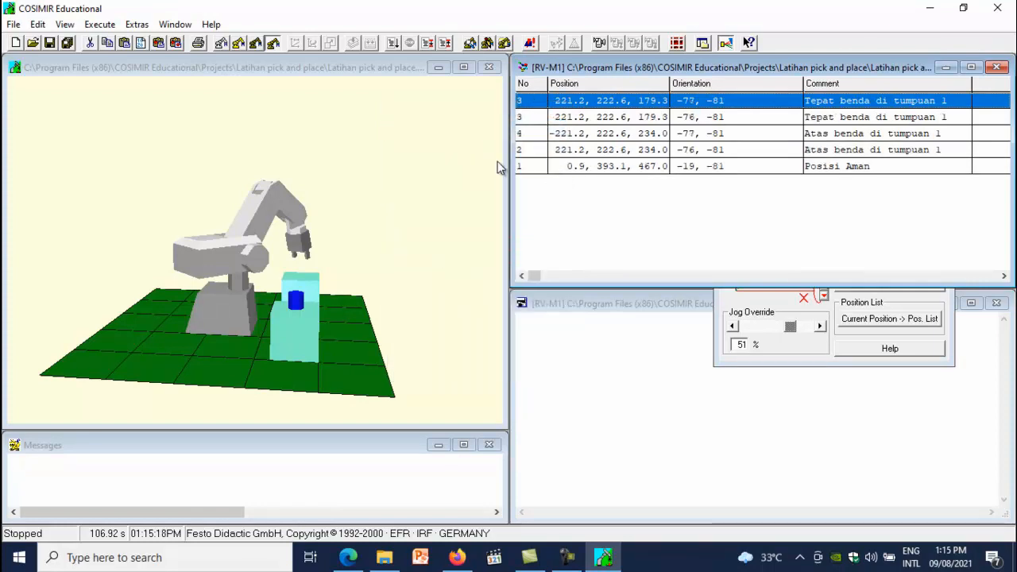
- Renumber the copied position 3 entry as 5 and set its X coordinate to -221.20
right_click(528, 105)
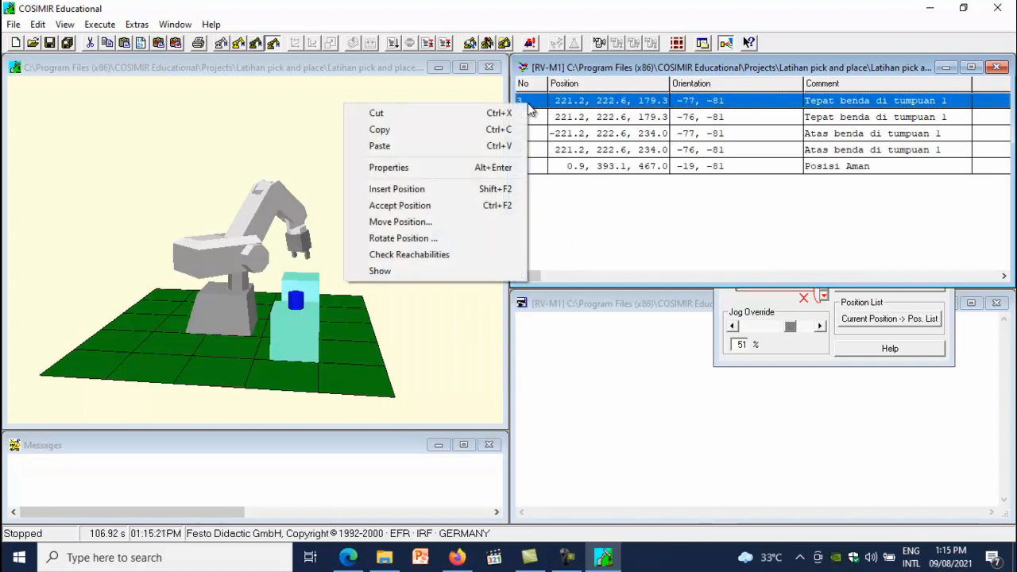
click(390, 169)
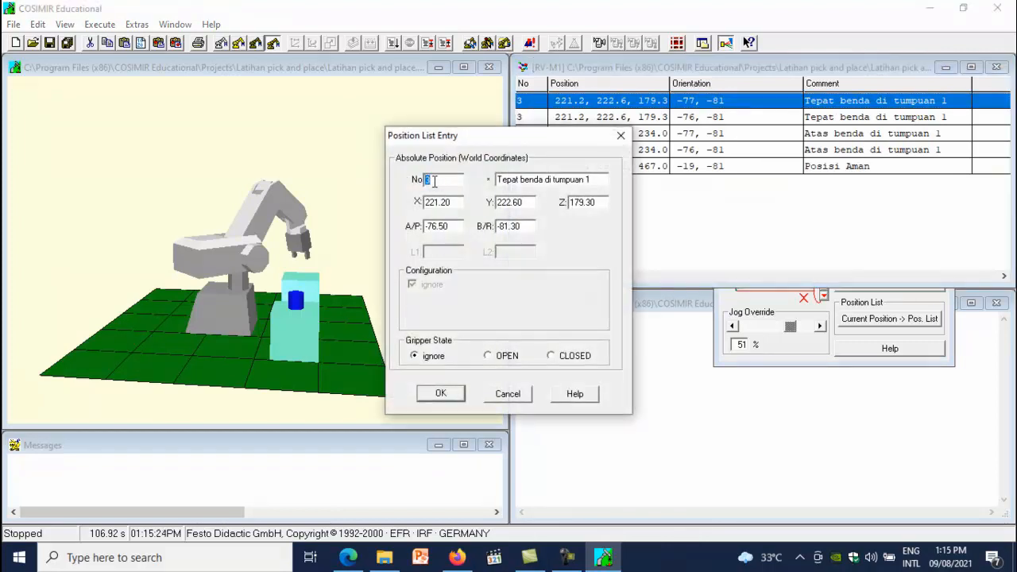
text(5)
click(426, 202)
text(-)
click(441, 394)
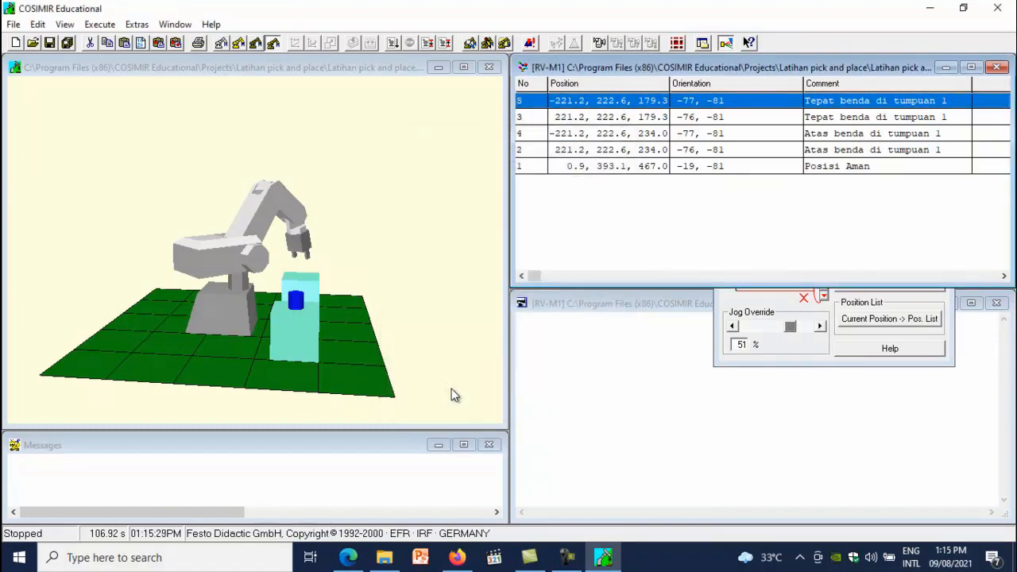
- Check the taught poses by moving the robot to position 3, position 5 and back to the safe position 1
click(574, 117)
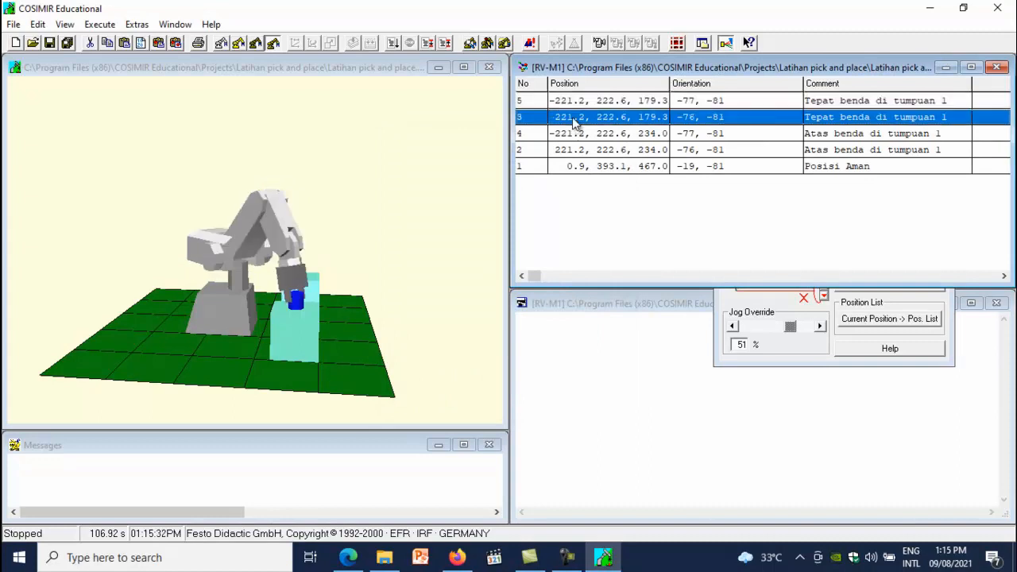
click(577, 102)
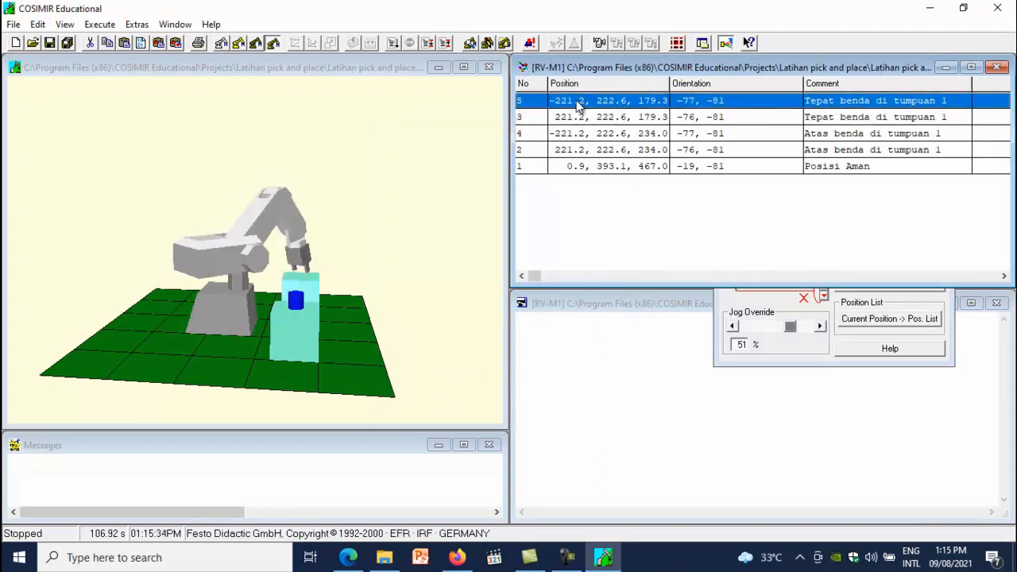
click(581, 167)
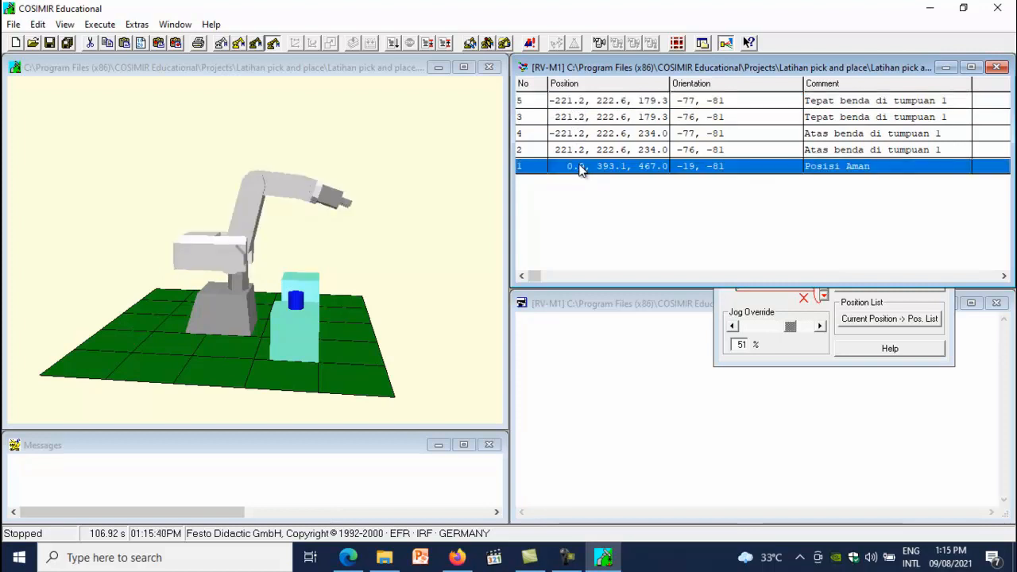
- Rotate the 3D view to an elevated angle showing both support blocks, and close the Jog Operation window
click(805, 360)
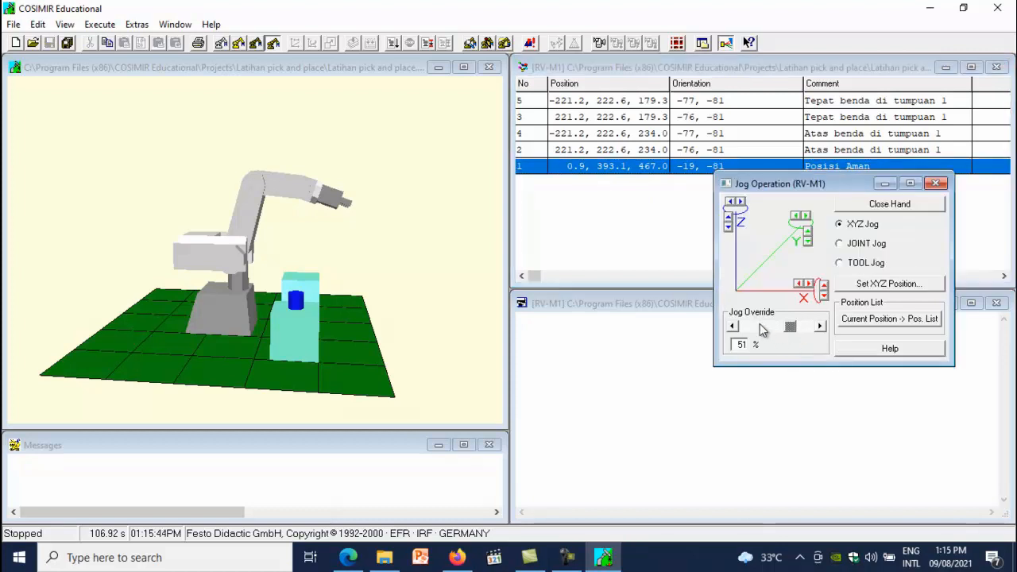
click(358, 135)
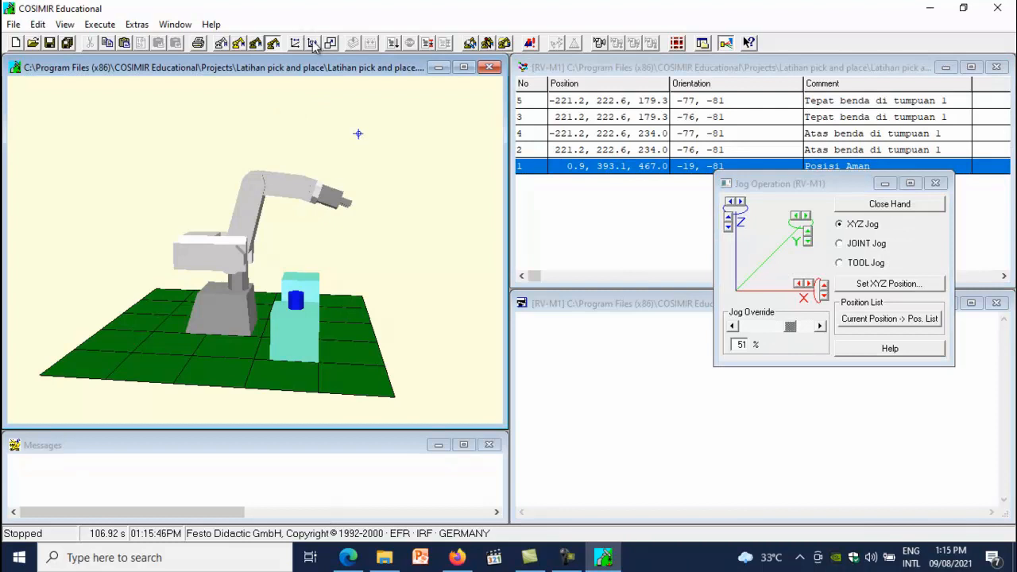
drag(401, 128, 355, 203)
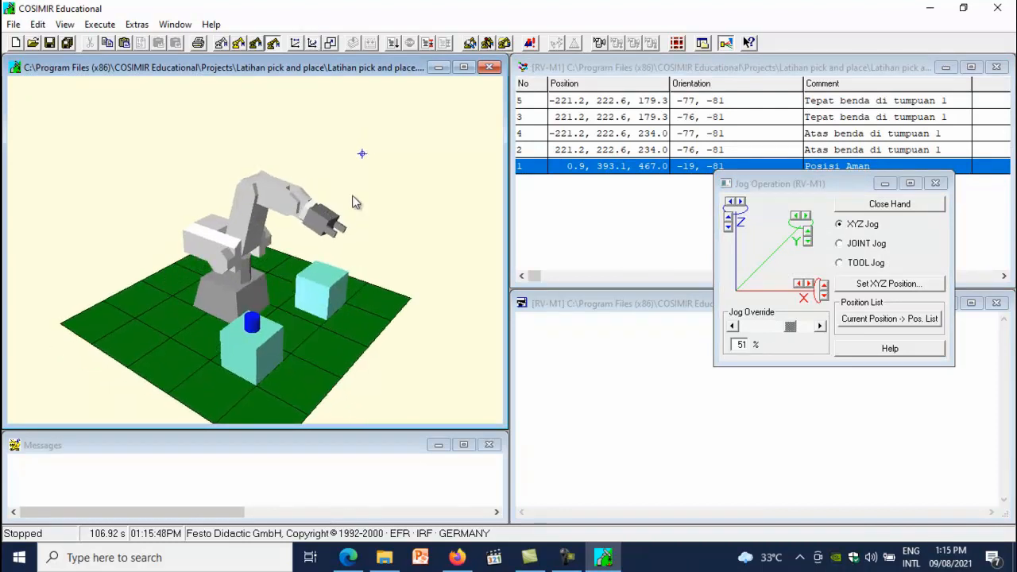
click(313, 45)
drag(382, 131, 312, 125)
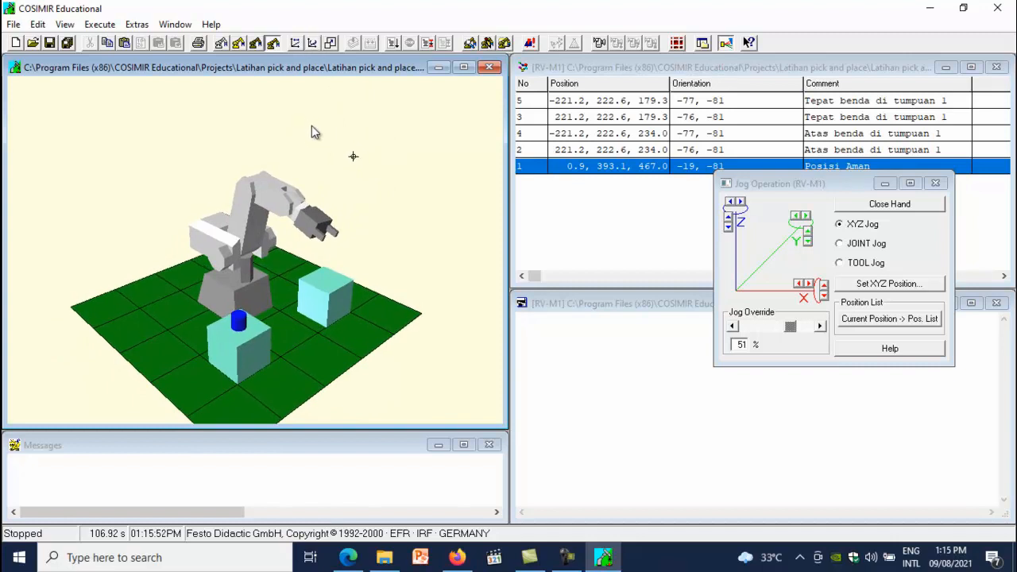
click(313, 43)
drag(360, 156, 359, 95)
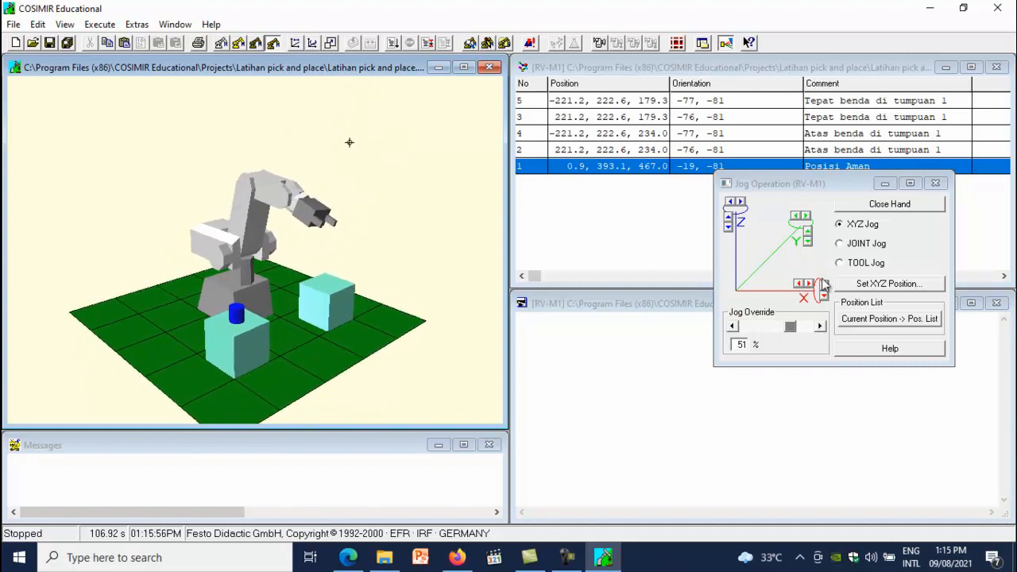
click(935, 183)
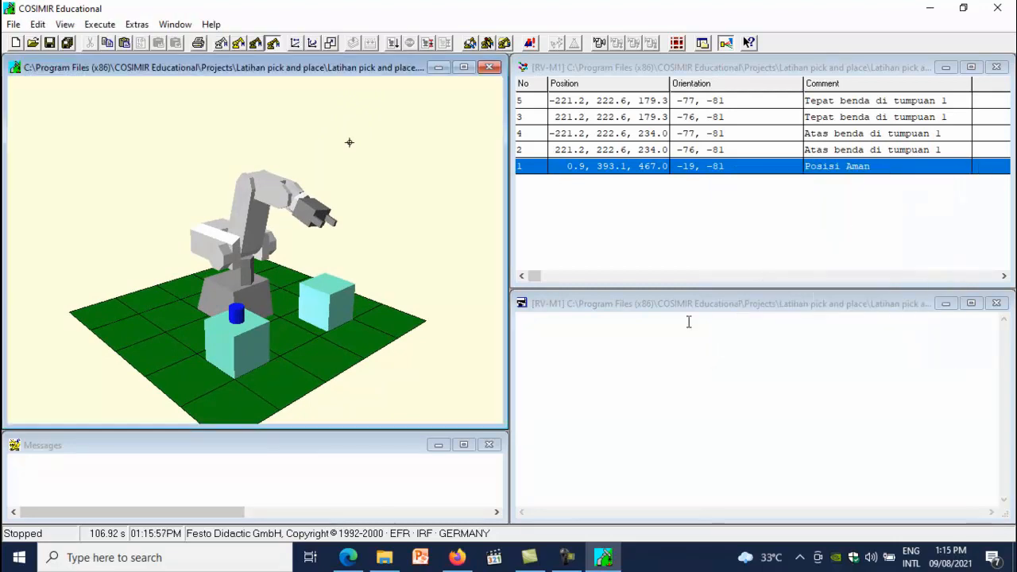
- Start the robot program with the lines "10 MO 1" and "20 MO 2"
click(560, 334)
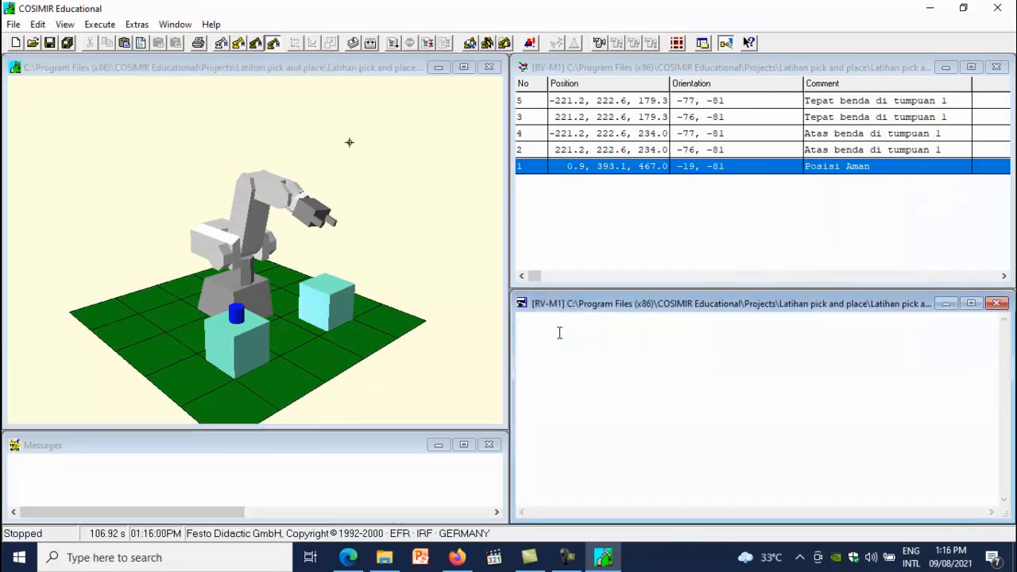
text(10 MO)
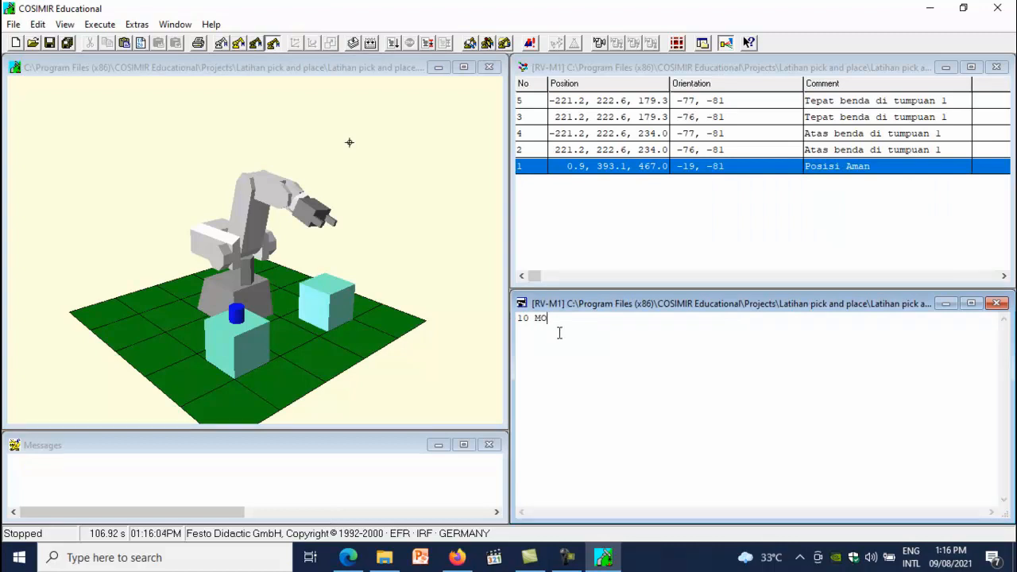
text( 1)
key(Return)
text(20 MO 2)
key(Return)
- Add the comment line "5 'Posisi Aman" before line 10 and "15 'Ámbil Benda di Tumpuan 1" before line 20
key(Up)
text(5 'Posisi Aman)
key(Return)
text(15)
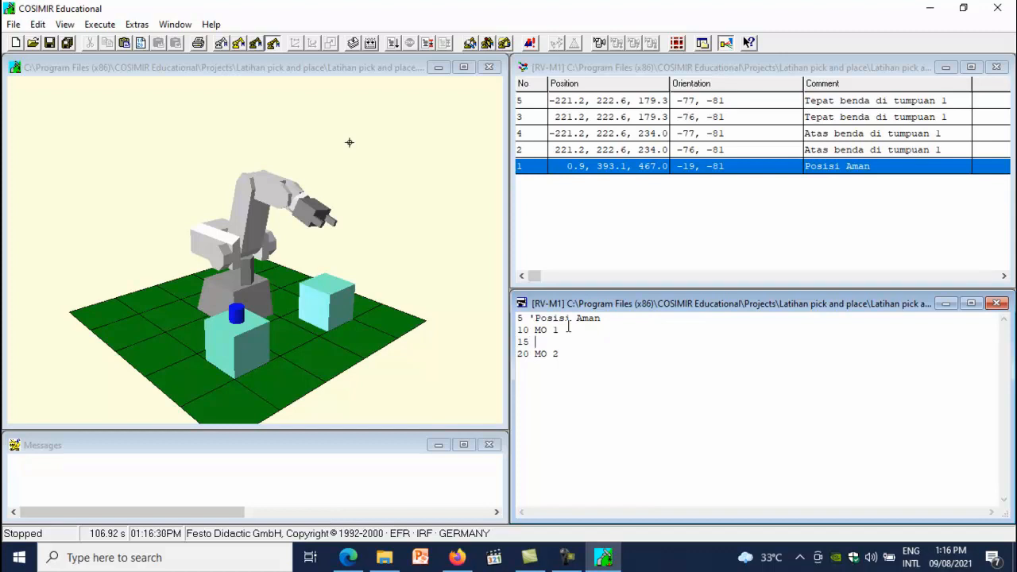
text( Ámbil  Benda di Tumpuan 1)
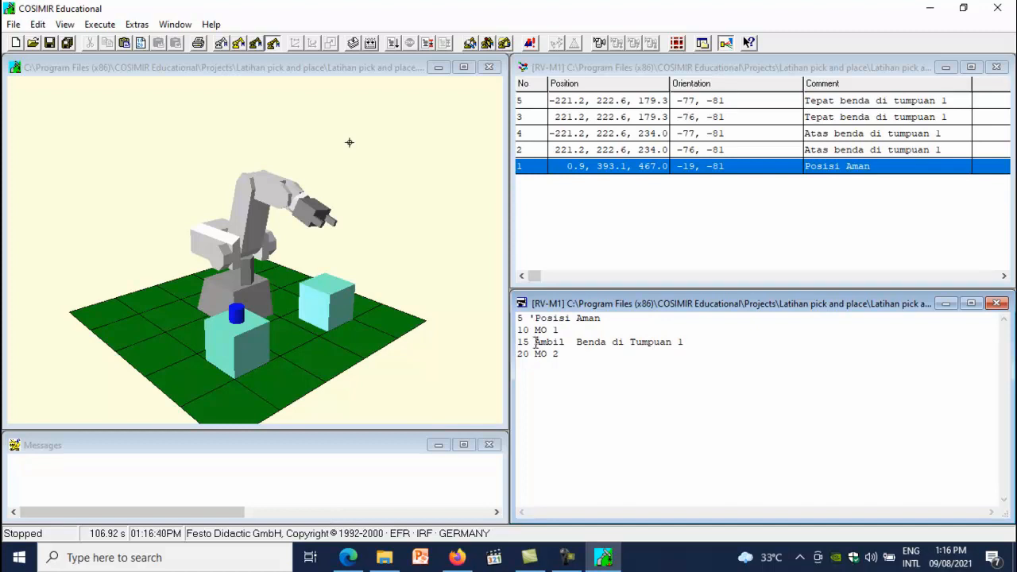
click(535, 342)
text(')
key(BackSpace)
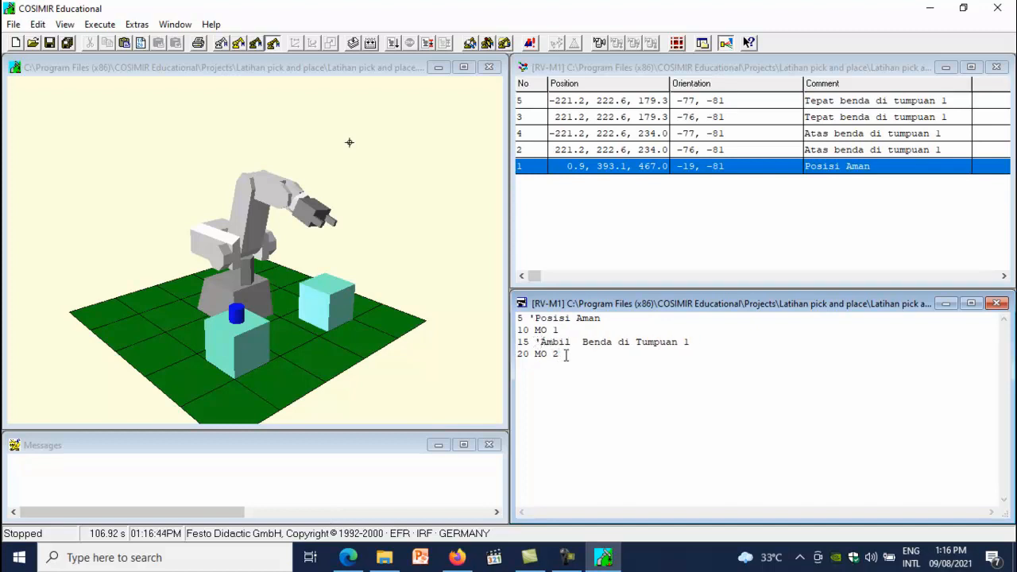
- Continue the program after line 20 with "30 MO 3", "40 TI 5" and "50 GC" to approach and grip the cylinder
text(0 MO 3)
key(Return)
text(40 TI 5)
key(Return)
text(50 )
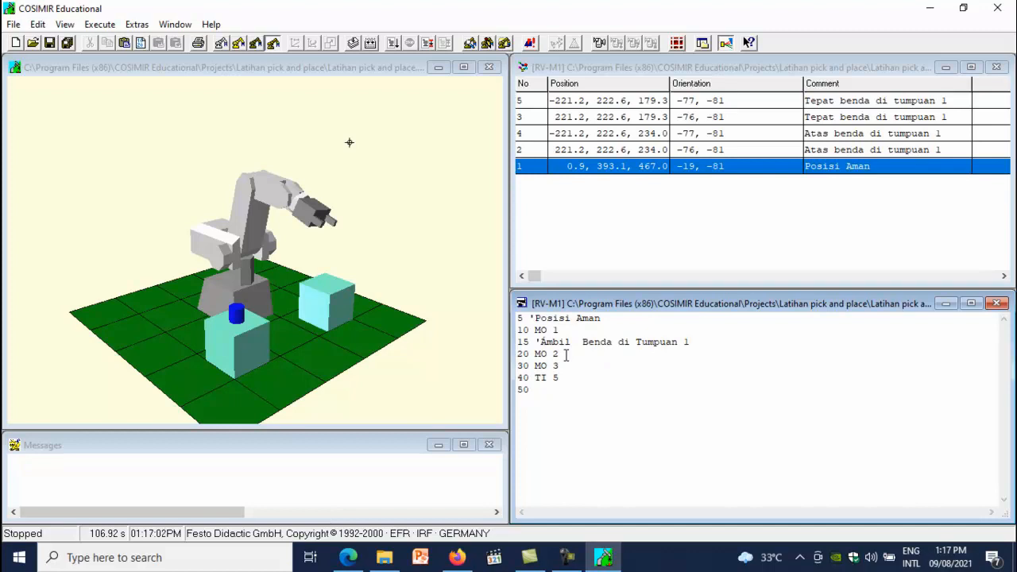
text(GC )
- Add the closed-gripper return moves "60 MO 2, C" and "70 MO 1, C" to the program
text(60 )
text(MO)
text( 2)
text(, C)
key(Return)
text(70 MO 1, C)
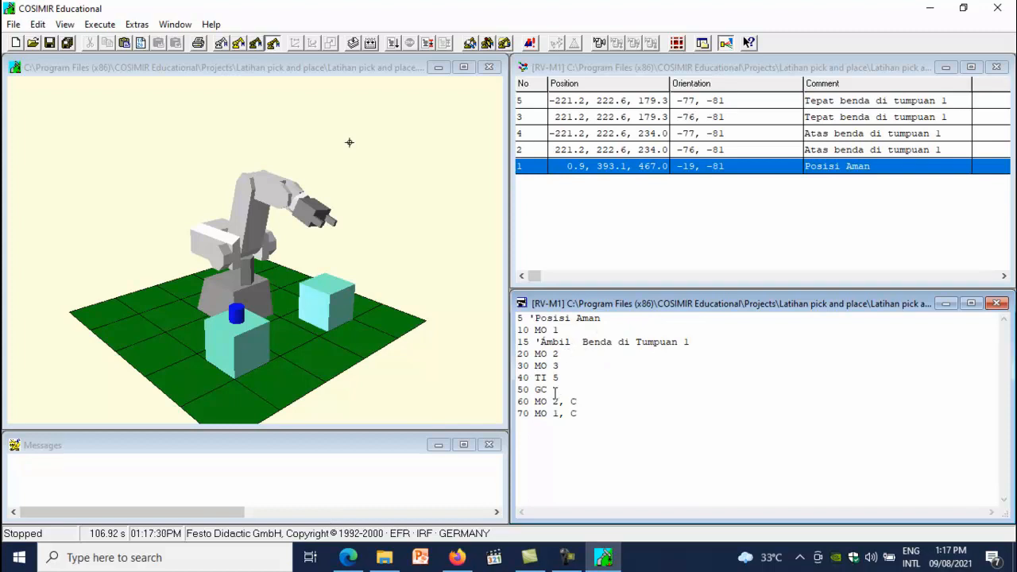
- Insert the delay line "55 TI 5" between lines 50 and 60, and return to the end of line 70
key(Return)
text(55 TI 5)
click(600, 424)
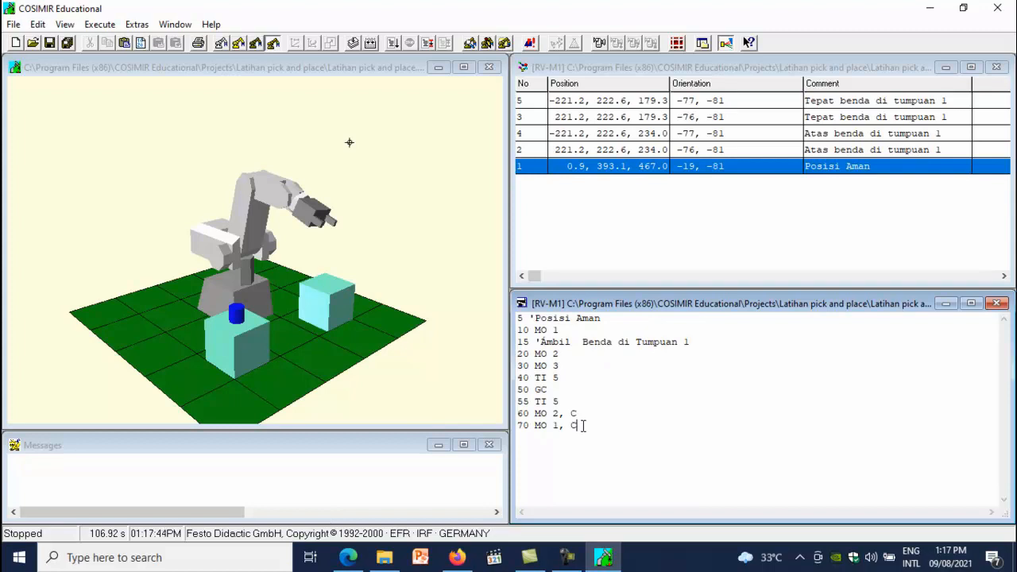
- Add the comment line "75 'Meletakkan benda di Tumpuan 2" after line 70 of the program
key(Return)
text(75 'Meletakkan benda d)
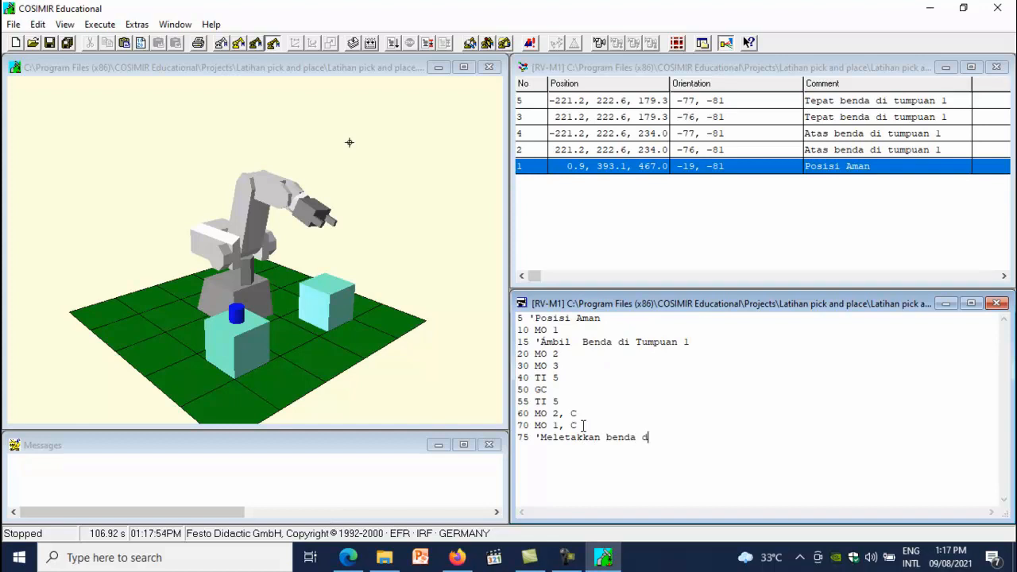
text(i Tumpuan 2)
key(Return)
- Add the closed-gripper moves to the second support as "80 MO 4, C" and "90 MO 5, C"
text(80 )
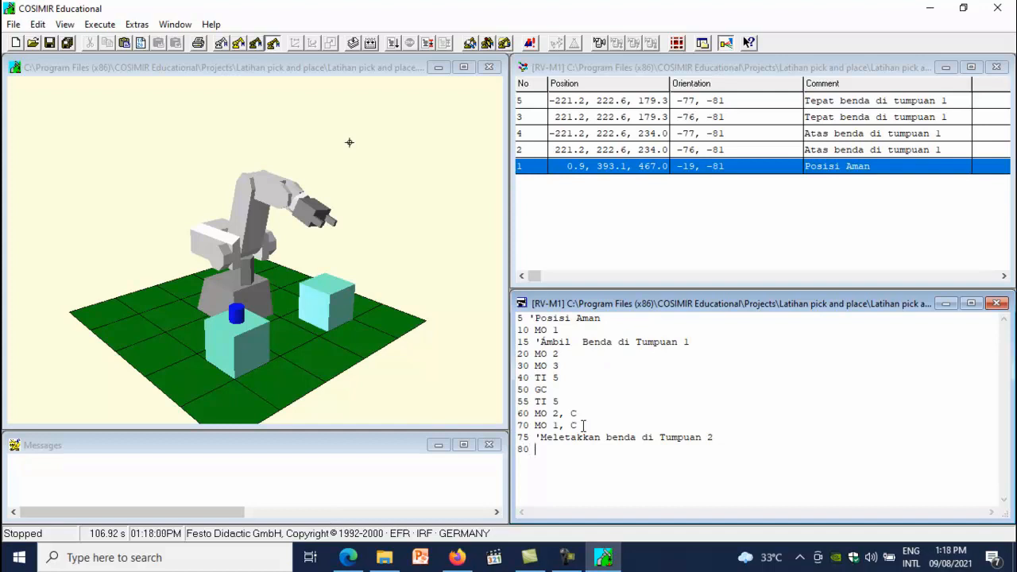
text(MO 4, C)
key(Return)
text(90 MO 5, C)
key(Return)
- Add the release sequence with delays as lines "100 TI 5", "110 GO" and "120 TI 5"
text(100 )
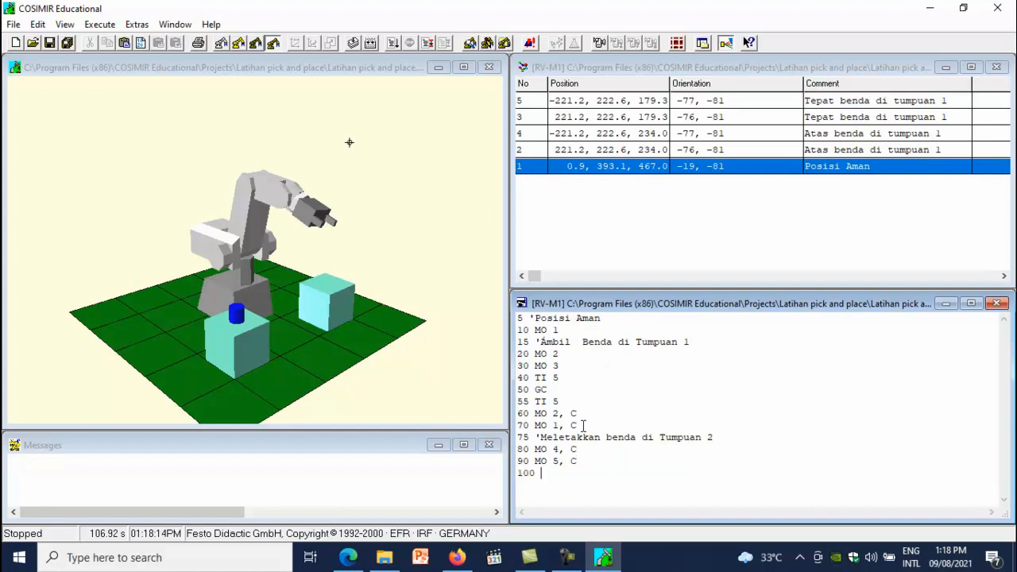
text(TI 5)
key(Return)
text(110 )
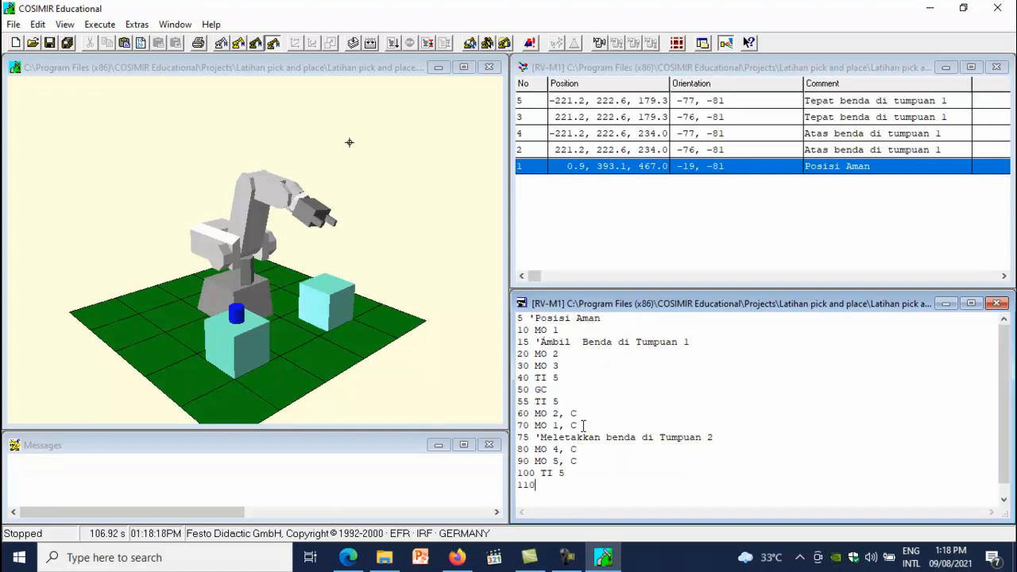
text(GO)
key(Return)
text(120 TI 5)
key(Return)
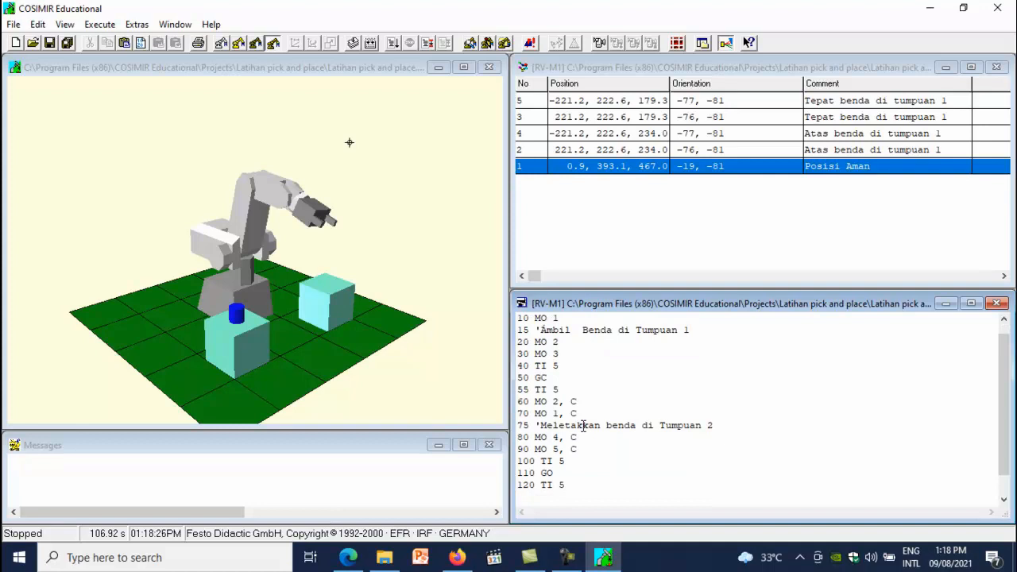
- Finish the program with the return moves "130 MO 4" and "140 MO 1" and the end line "150 ED"
text(130 MO 4)
key(Return)
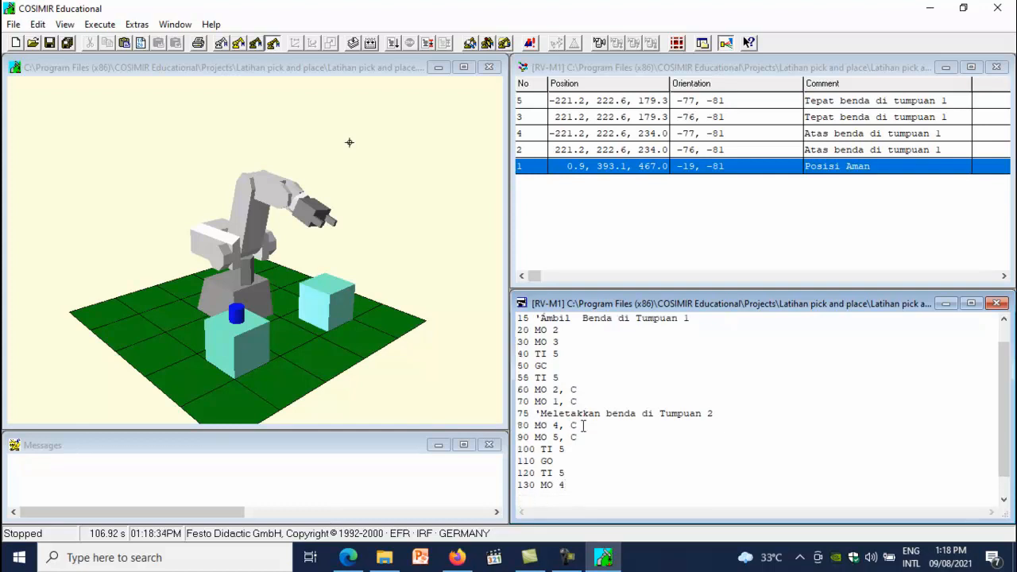
text(140 MO 1)
key(Return)
text(15)
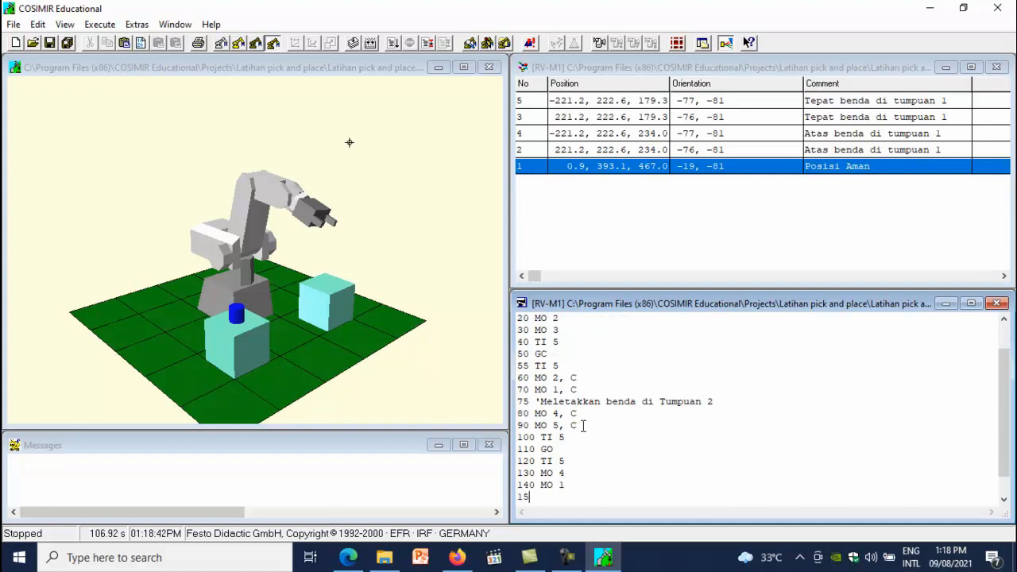
text(0 ED)
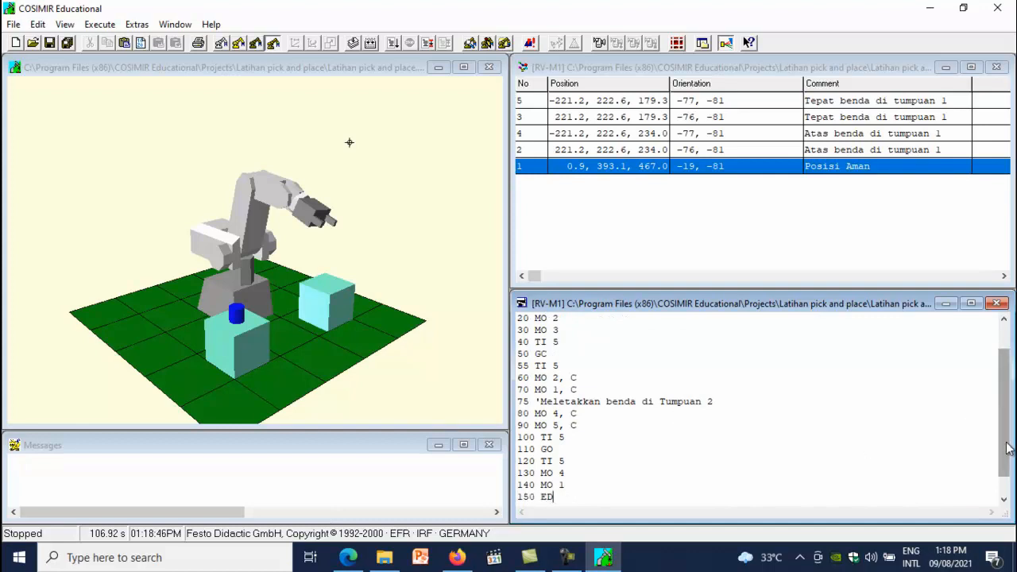
- Compile the finished program and run the pick-and-place simulation from the first line
scroll(1006, 441, up, 1)
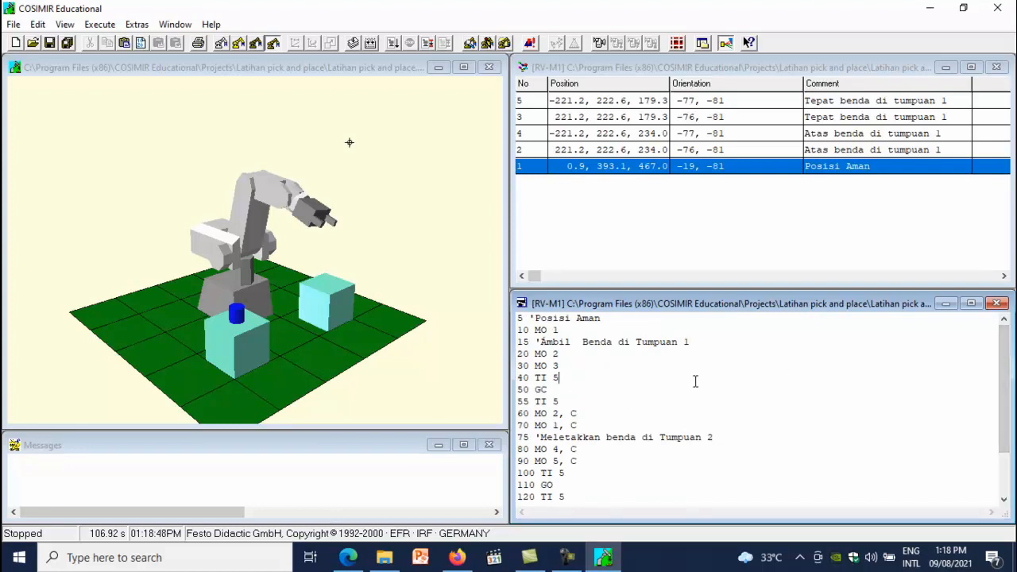
click(371, 44)
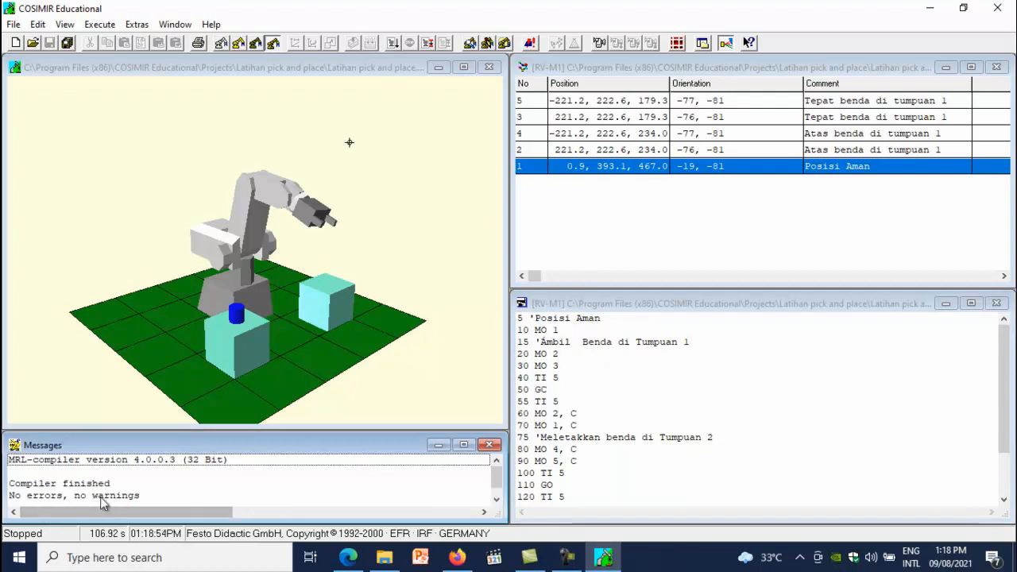
click(559, 388)
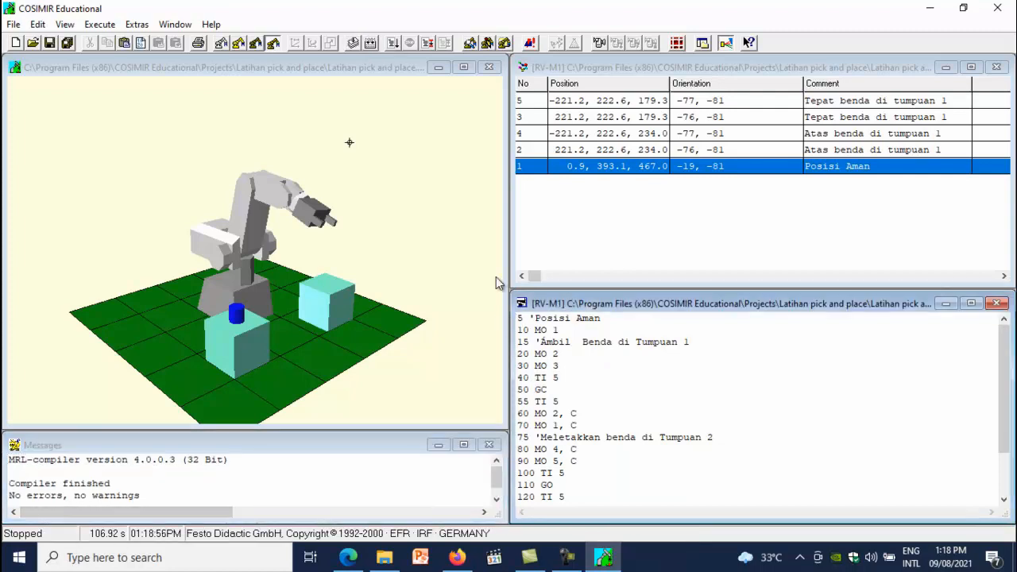
click(393, 44)
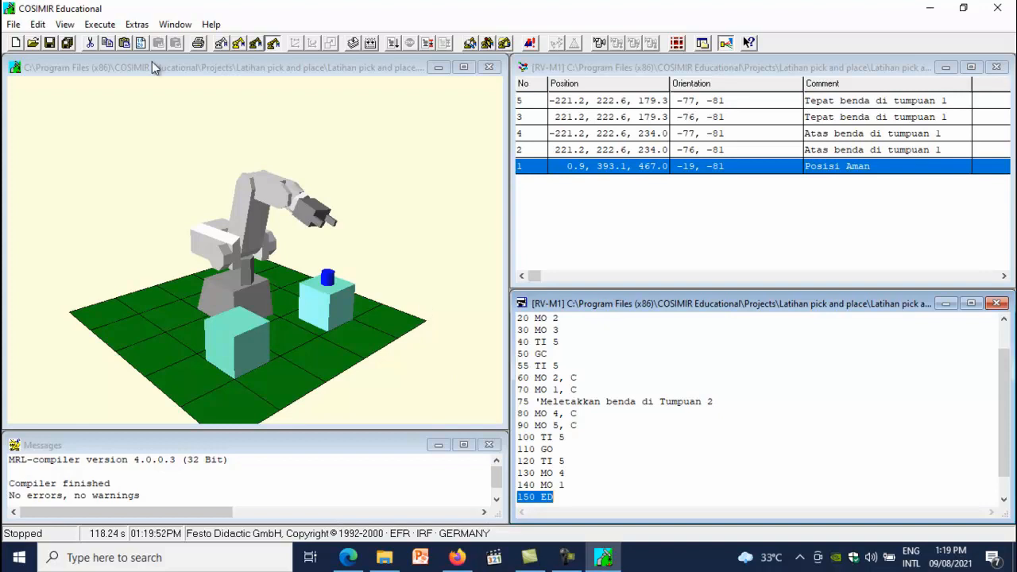
- Reset the workcell to its initial state and start the pick-and-place simulation again
click(38, 24)
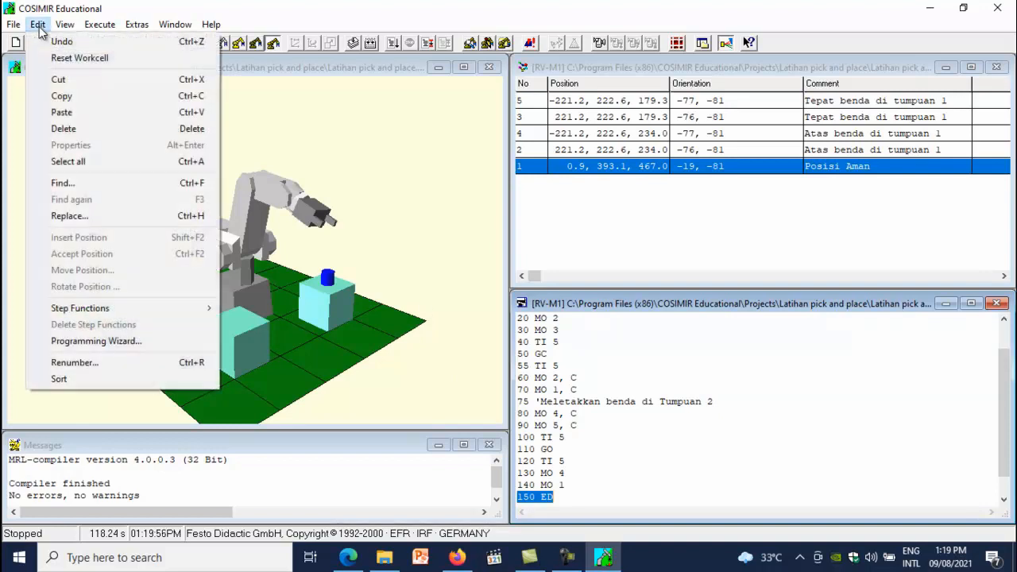
click(62, 58)
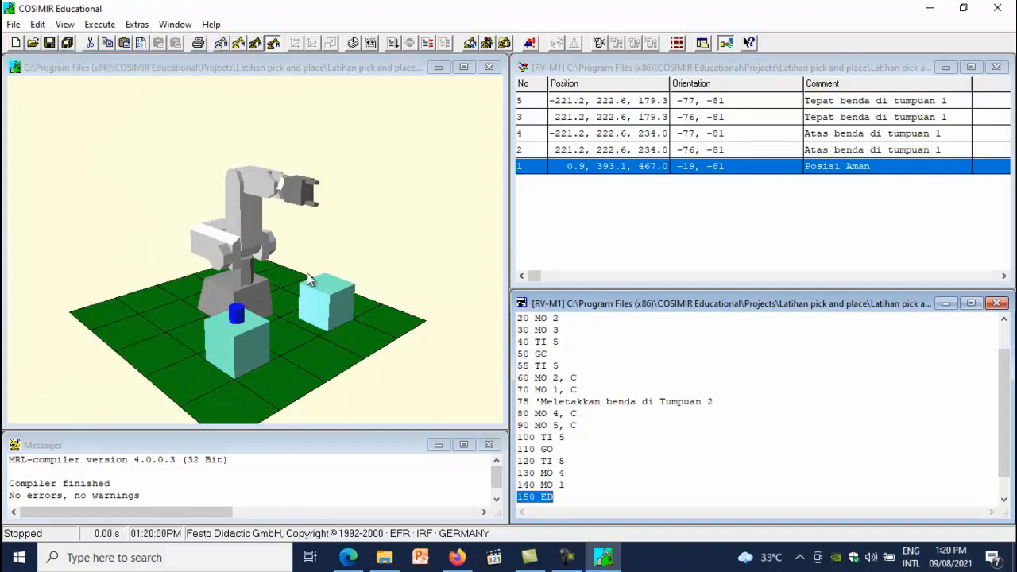
click(393, 45)
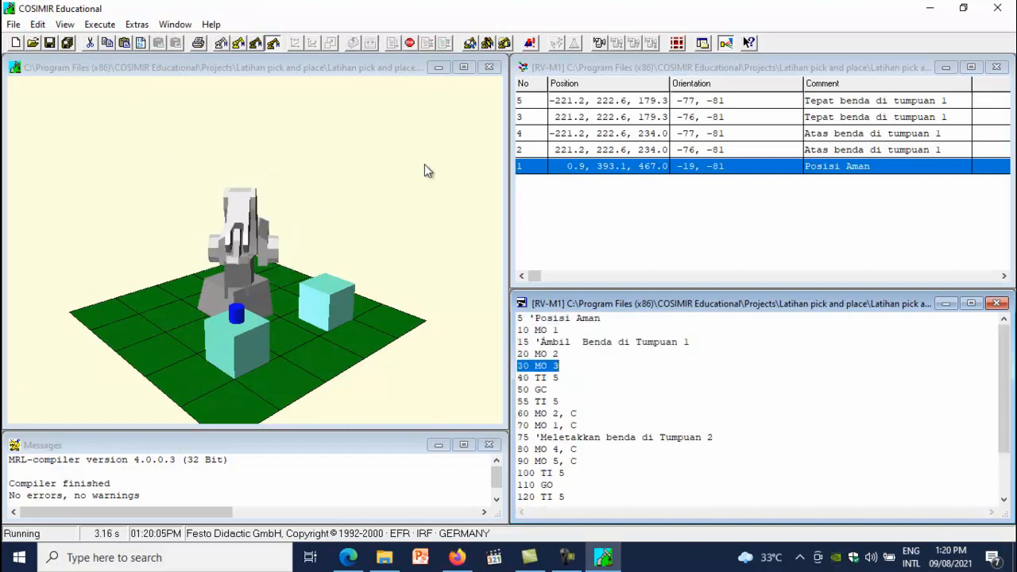